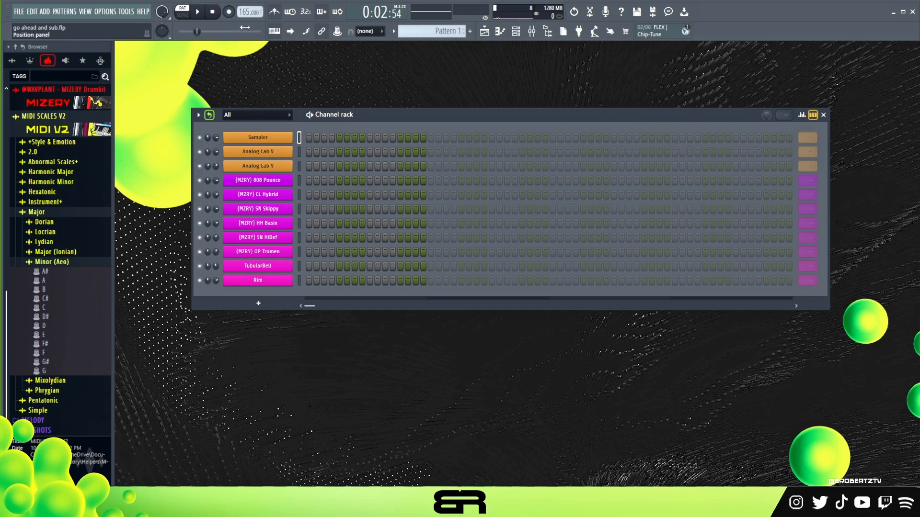
Step: Check and audition the Hyperlipz preset loaded in the first Analog Lab V channel
left_click(276, 158)
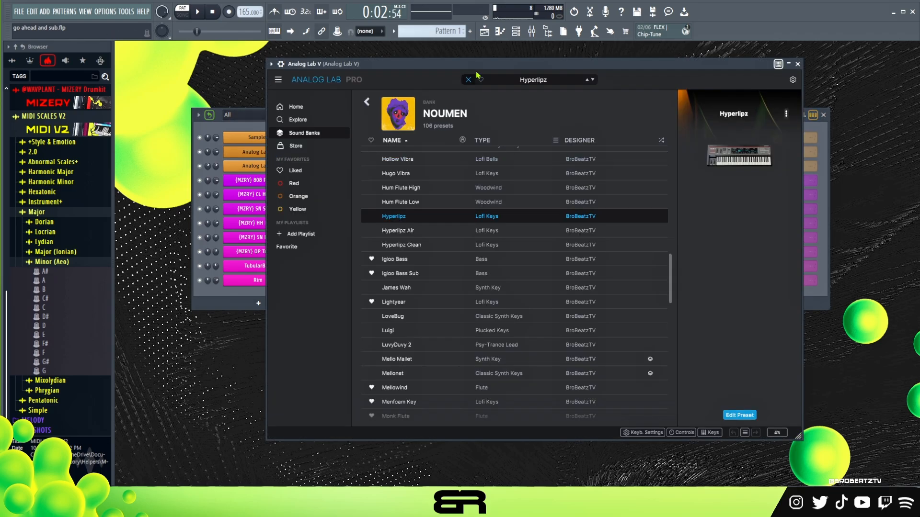
left_click_drag(472, 65, 455, 68)
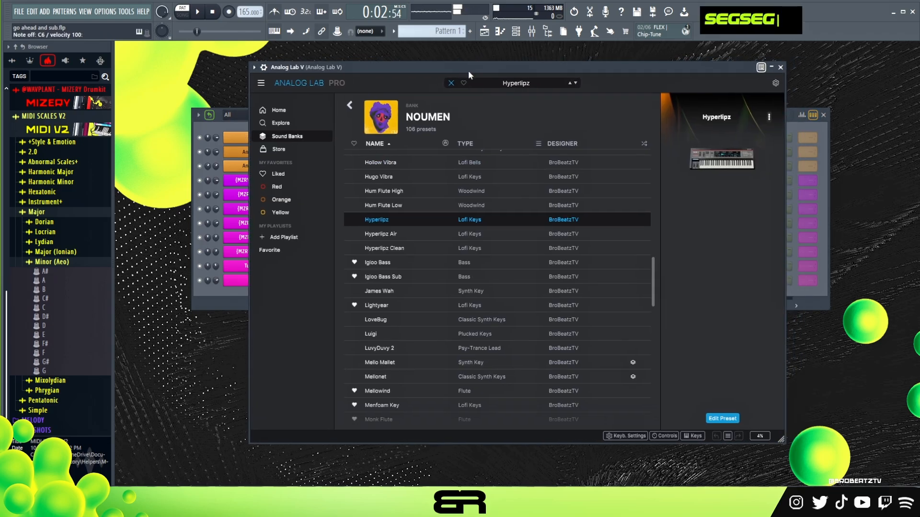
left_click(781, 67)
Step: Load the B minor scale MIDI into the Sampler channel and rename that channel "B Min"
left_click_drag(45, 291, 264, 138)
right_click(263, 138)
left_click(309, 158)
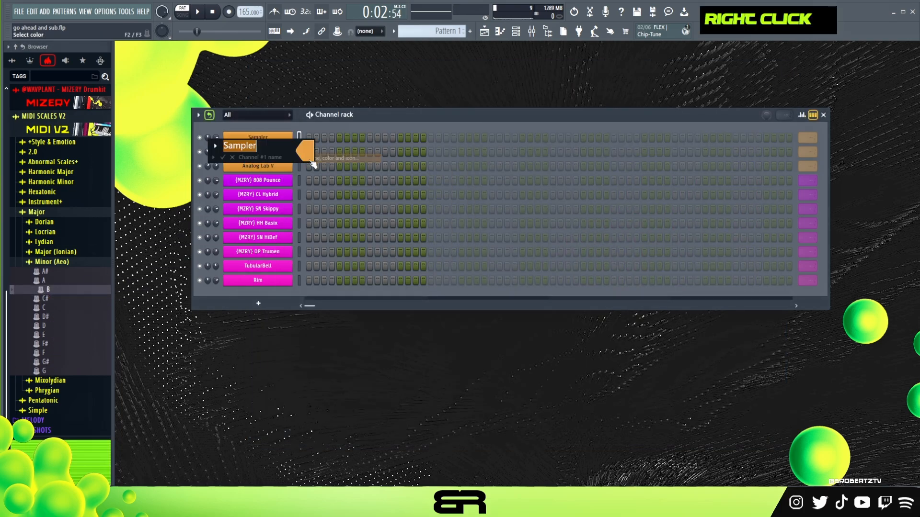
type("B Min")
key("Return")
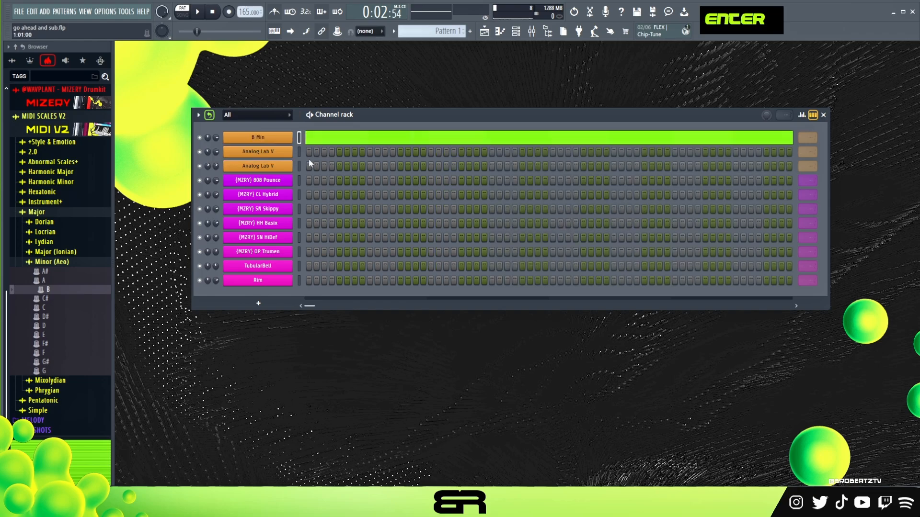
left_click(66, 130)
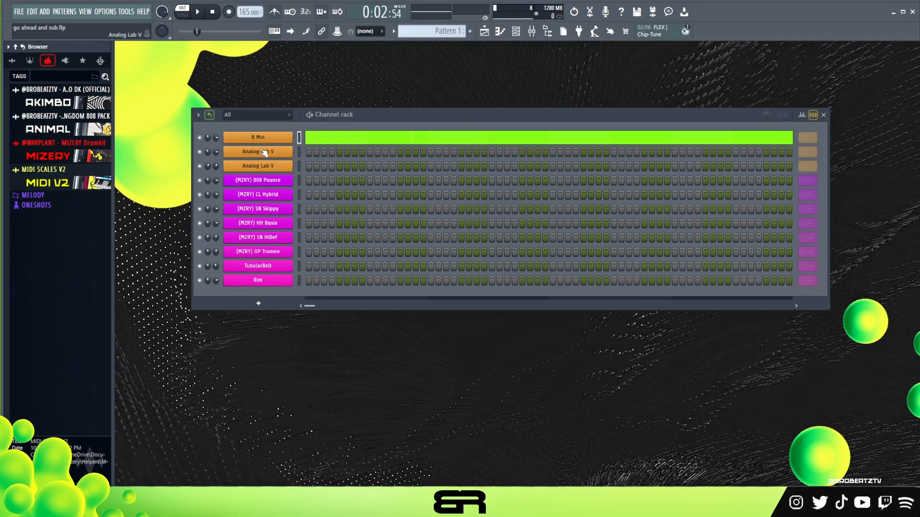
Step: Review the HalfTime effect on the first Analog Lab V mixer track and open that channel's piano roll
left_click(539, 36)
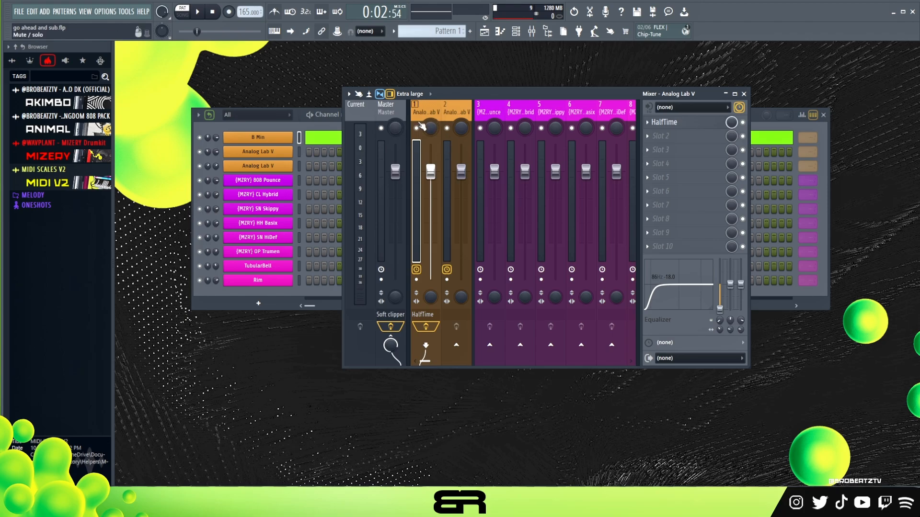
left_click(670, 124)
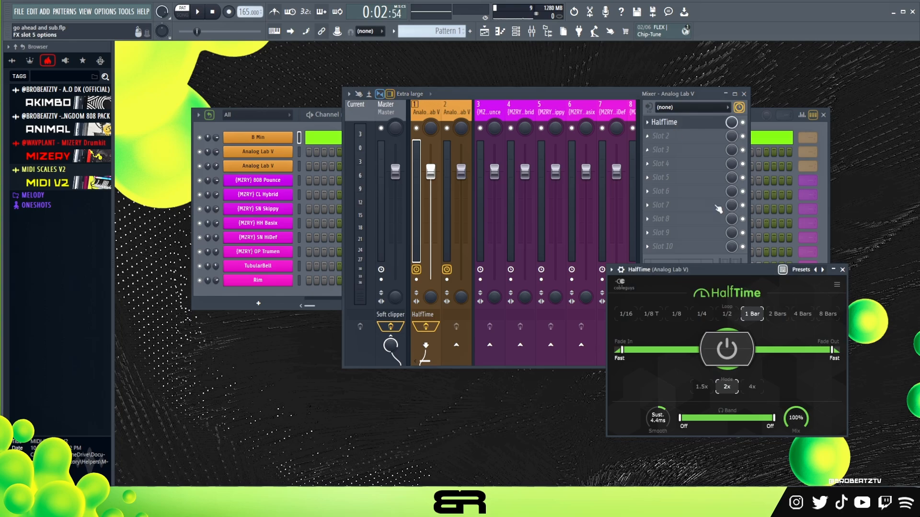
left_click_drag(722, 274, 445, 194)
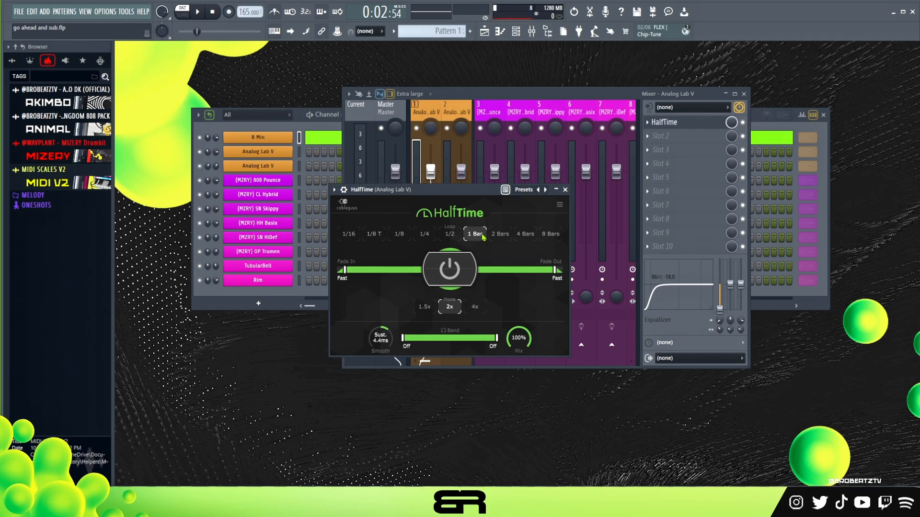
right_click(280, 153)
left_click(311, 151)
left_click(157, 215)
left_click_drag(292, 215, 168, 214)
left_click(190, 244)
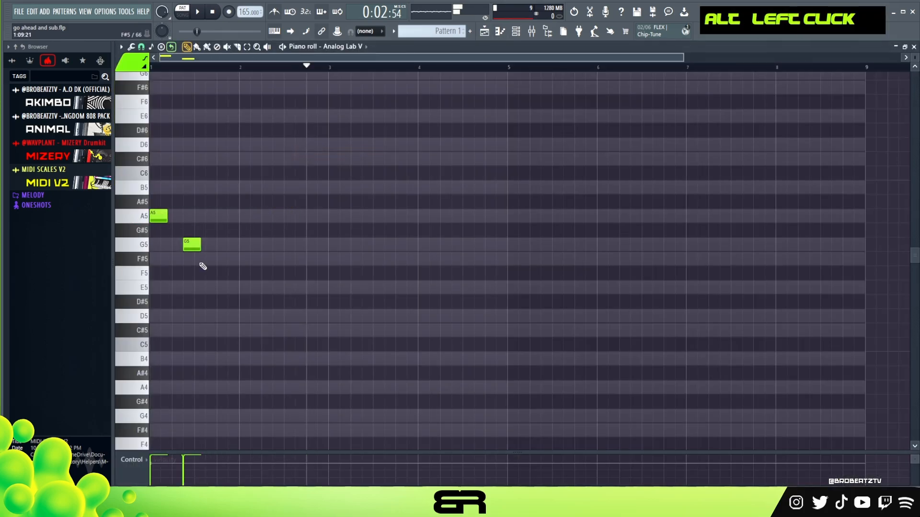
left_click(202, 259)
left_click(215, 287)
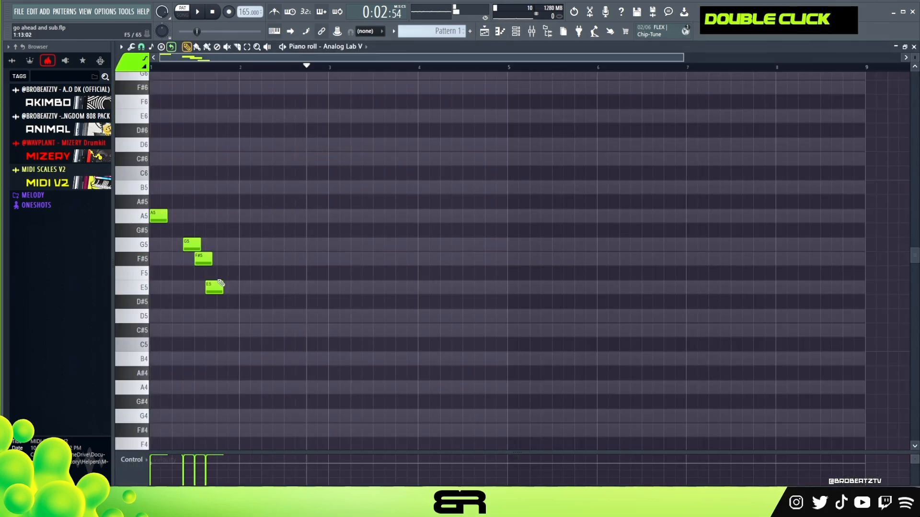
left_click_drag(178, 233, 250, 314, "ctrl")
right_click(288, 297)
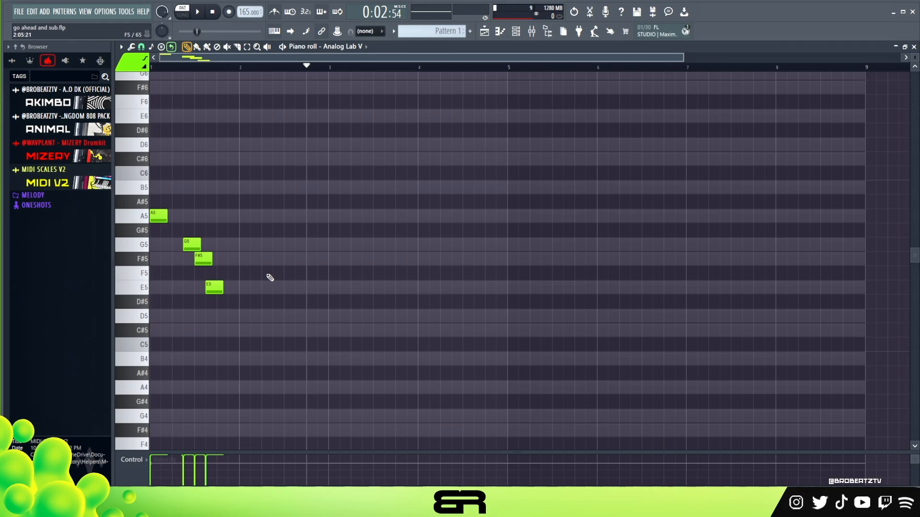
right_click(279, 260)
key("ctrl+a")
scroll(289, 258, "down", 7, "alt")
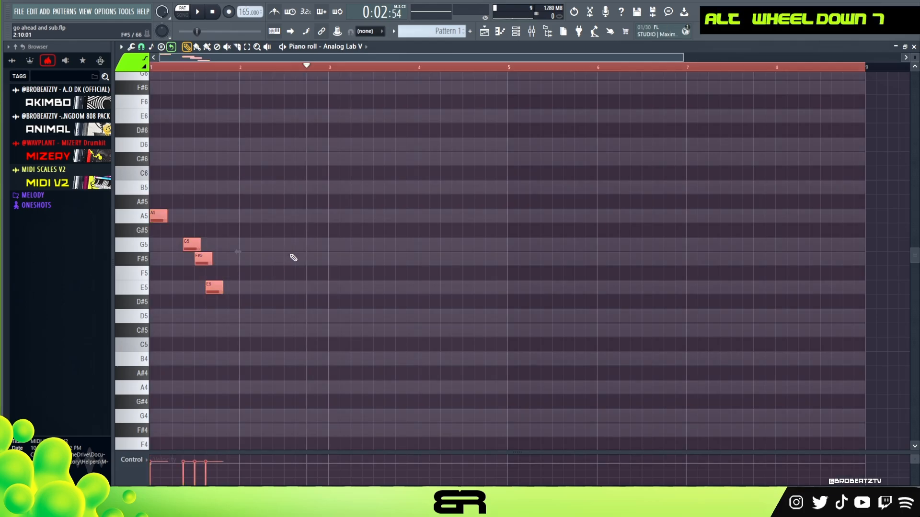
right_click(292, 255)
right_click(205, 259)
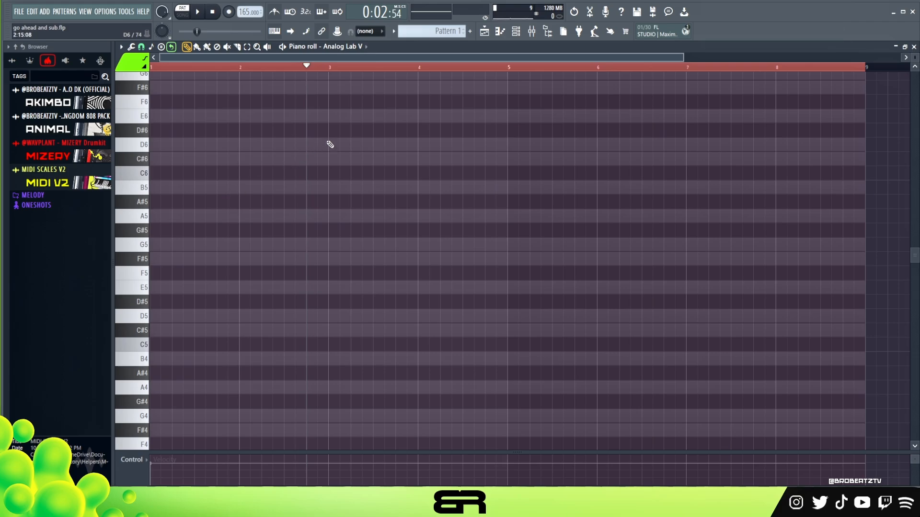
Step: Clear the timeline selection, return the playhead to the start and bypass the effects on the first Analog Lab V mixer track
double_click(318, 65)
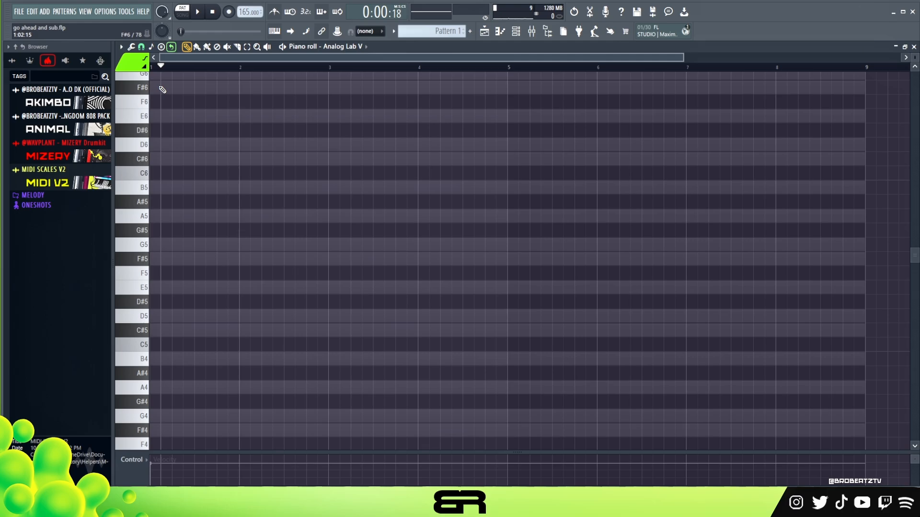
left_click(534, 34)
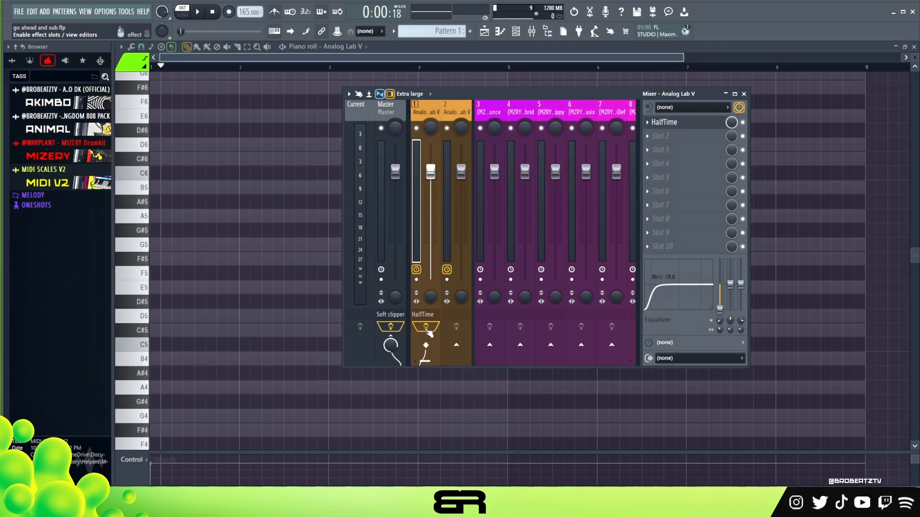
right_click(220, 238)
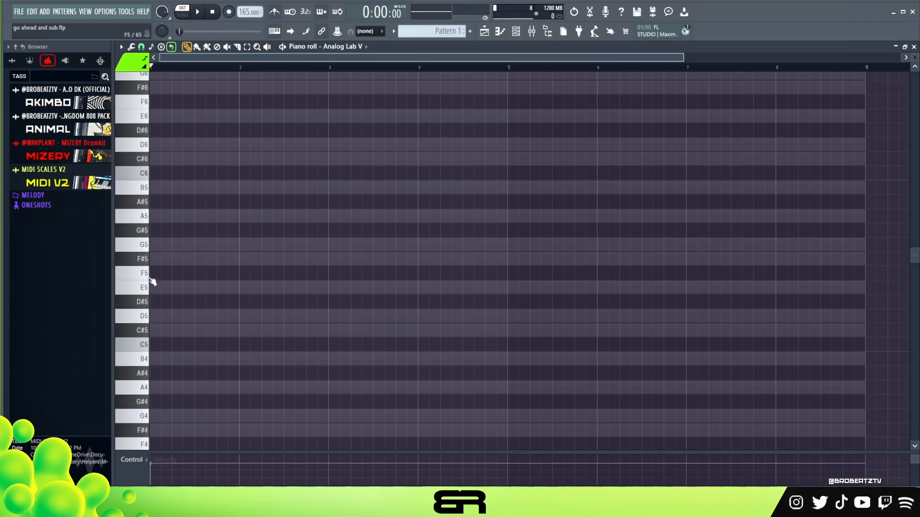
Step: Place a short B4 note at the start of bar 1 and check the channel's Analog Lab V preset
scroll(158, 297, "down", 3)
left_click(160, 316)
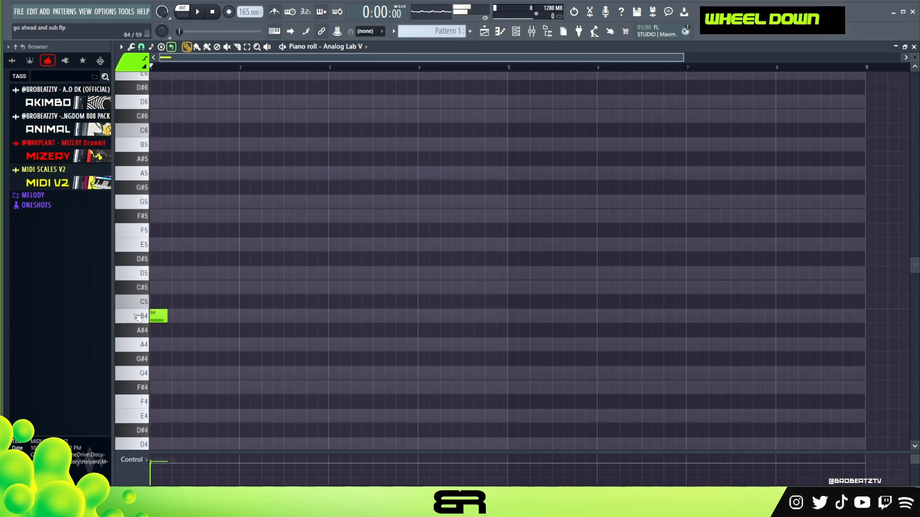
left_click(525, 34)
left_click(284, 156)
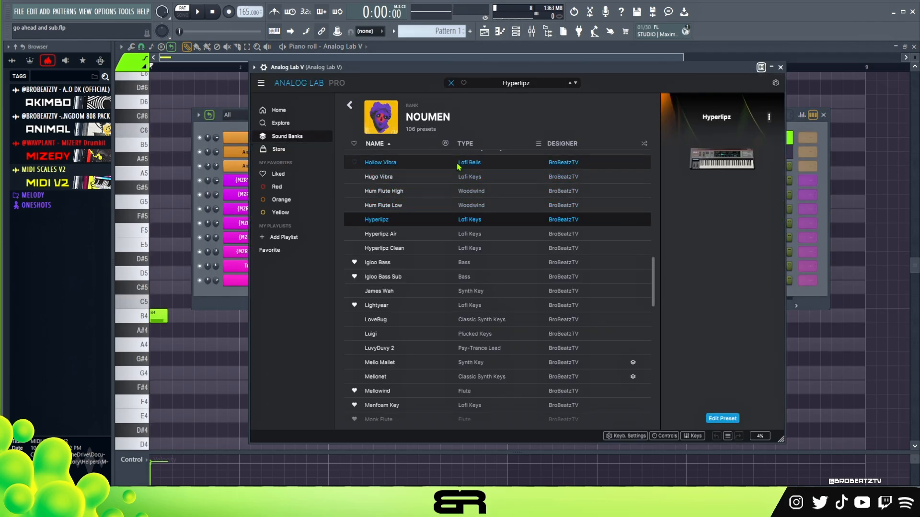
left_click(780, 67)
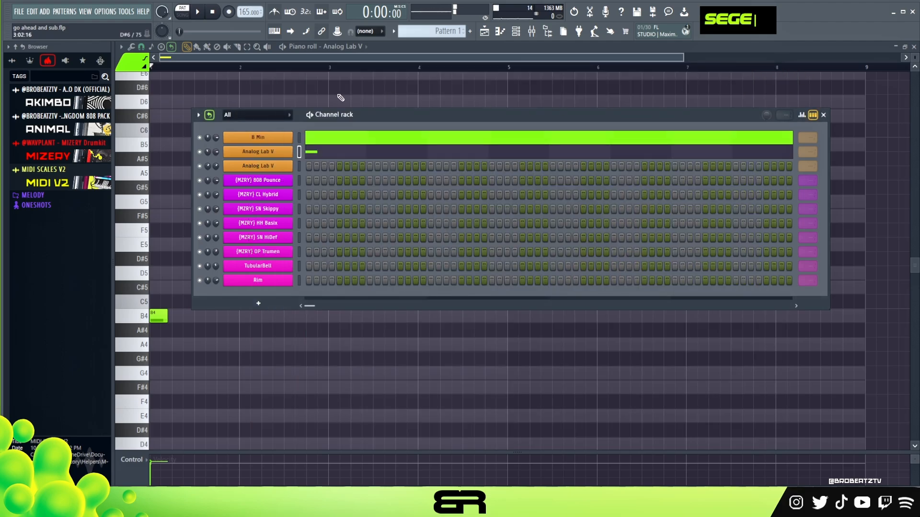
right_click(326, 105)
Step: Lengthen the B4 note to just past the start of bar 2 and play the pattern
left_click_drag(174, 322, 255, 322)
key("space")
key("space")
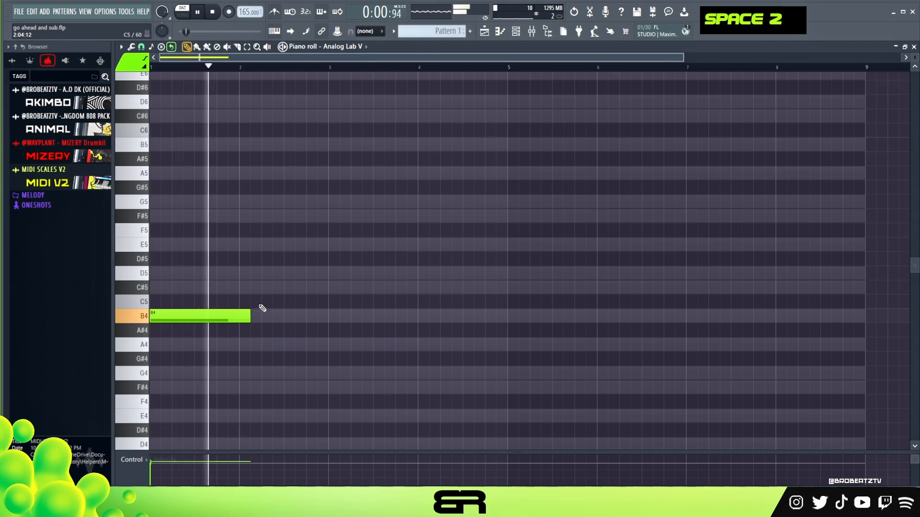
key("space")
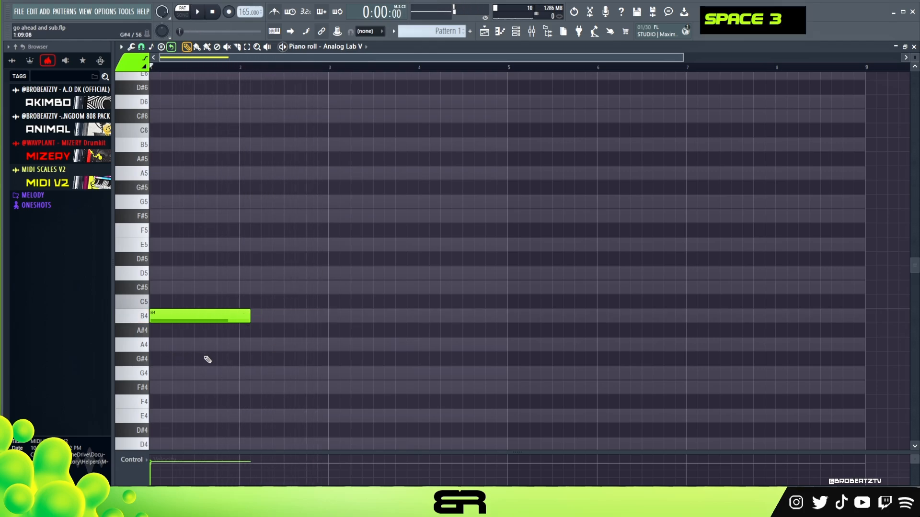
key("space")
Step: Add a G4 note at the start of bar 3 and a shortened A4 note leading directly into it
left_click(306, 345)
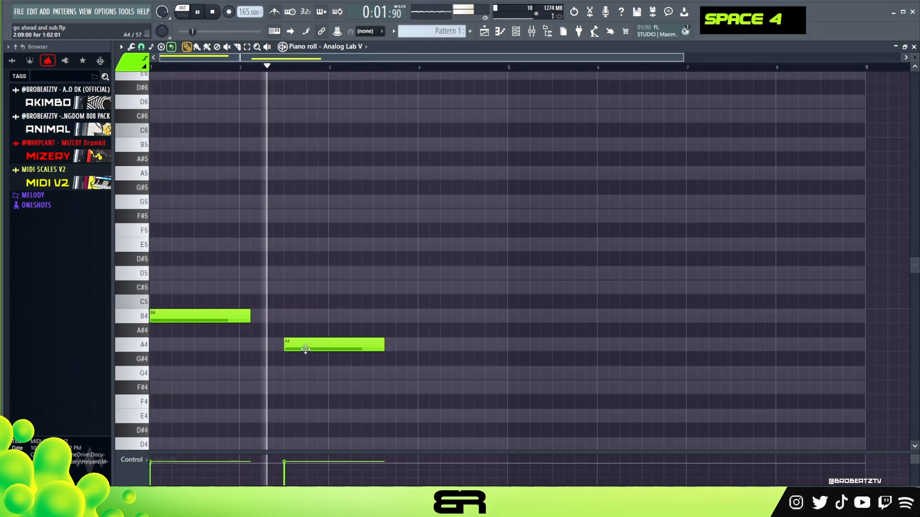
left_click(327, 373)
key("space")
key("space")
key("space")
key("space")
left_click_drag(380, 345, 331, 345)
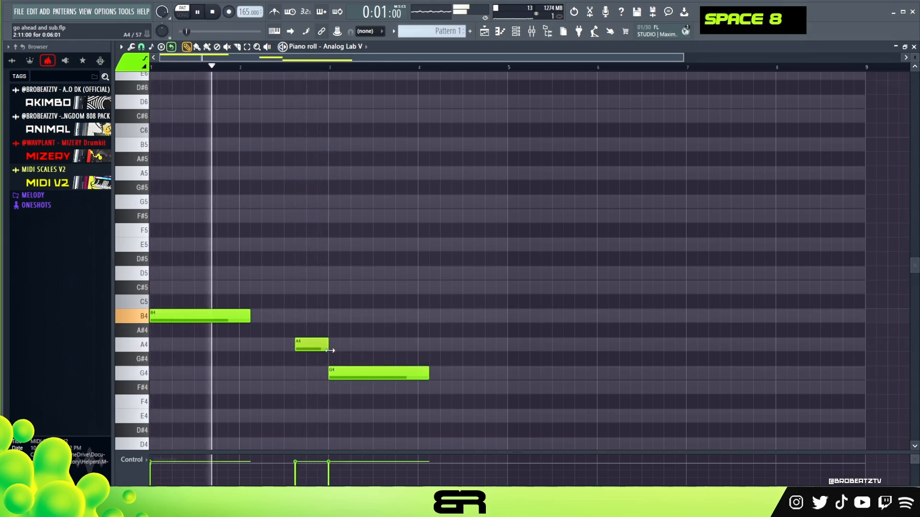
right_click(367, 346)
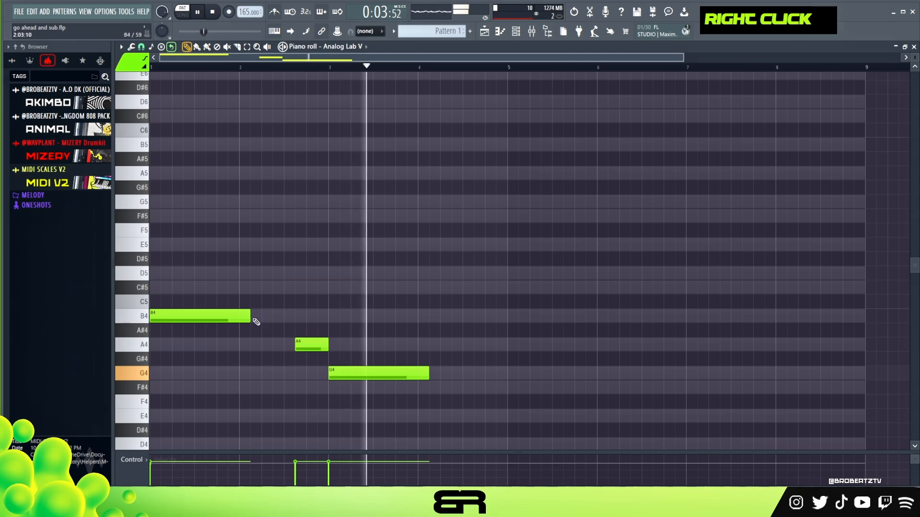
Step: Extend the B4 note to the start of the A4 note and play the phrase from the beginning
left_click_drag(249, 318, 295, 318)
key("space")
key("space")
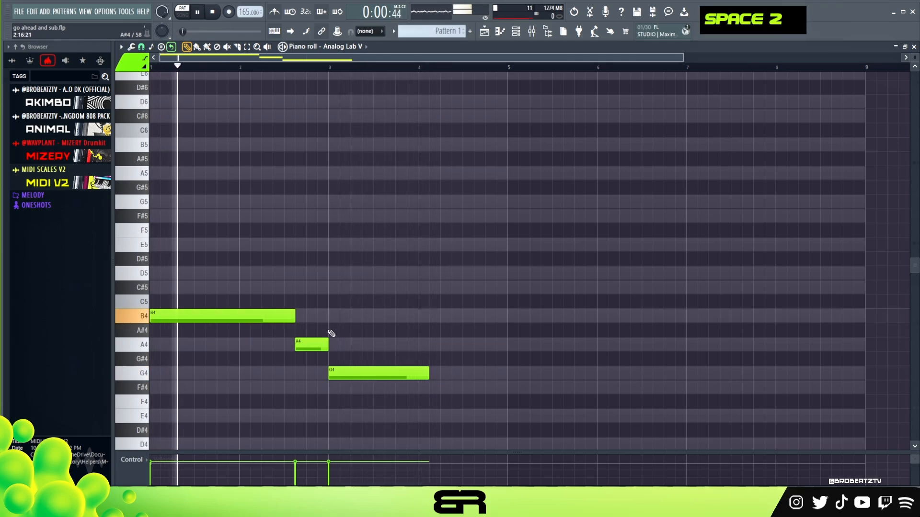
key("space")
Step: Copy the A4 note to the end of bar 4, lengthen G4, and fill the gap between them with a short F#4
left_click(311, 349, "ctrl")
left_click_drag(312, 349, 492, 352)
left_click_drag(428, 375, 462, 375)
left_click(462, 389)
left_click_drag(594, 390, 474, 390)
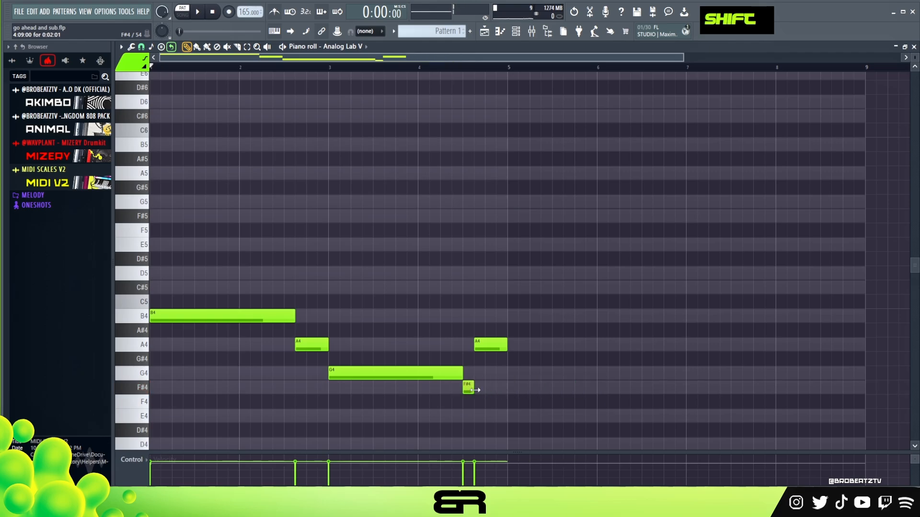
right_click(477, 334)
Step: Duplicate the four-bar phrase into bars 5 to 8 and check the mixer
left_click_drag(532, 402, 289, 302)
left_click_drag(199, 317, 556, 317)
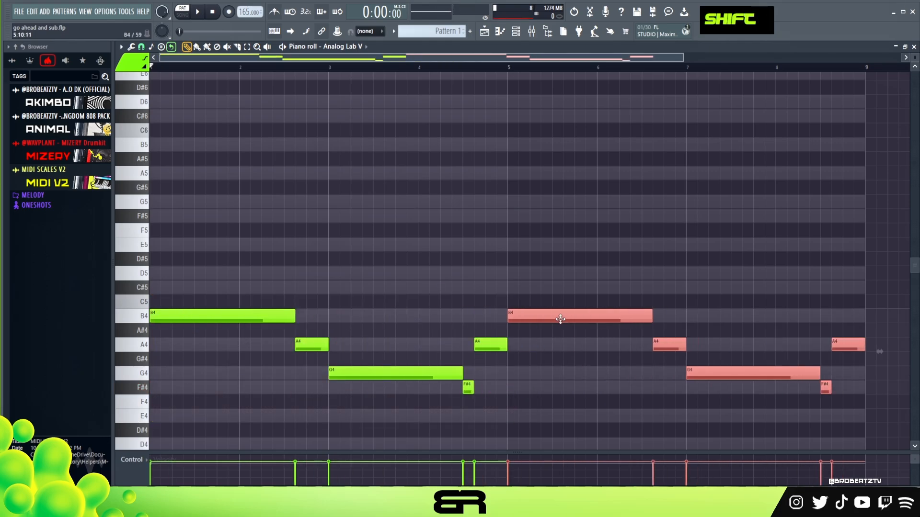
right_click(480, 137)
left_click(531, 33)
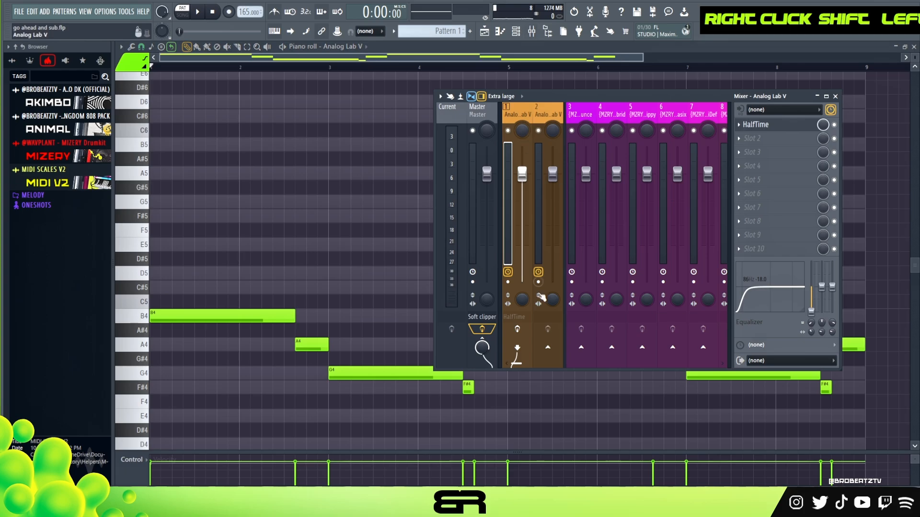
right_click(194, 256)
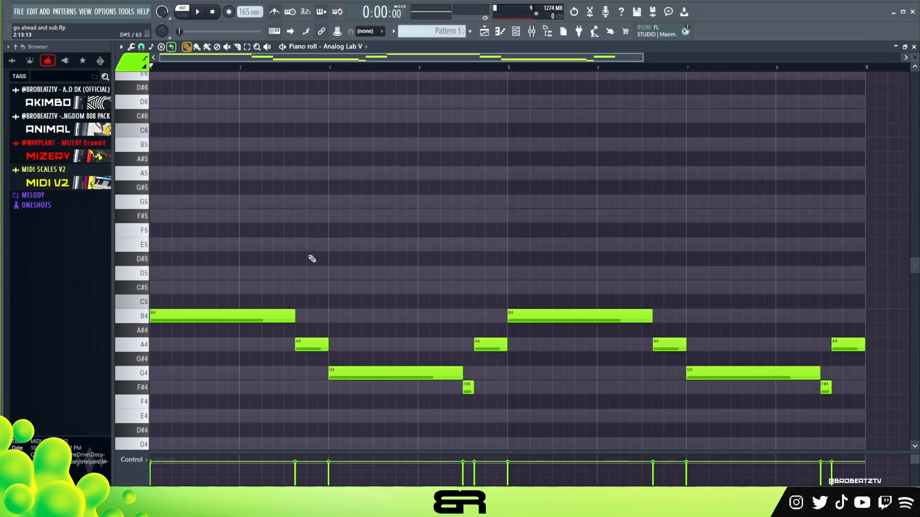
Step: Duplicate all notes one octave higher, transpose both layers down an octave, and play the pattern
key("ctrl+a")
left_click(178, 312, "shift")
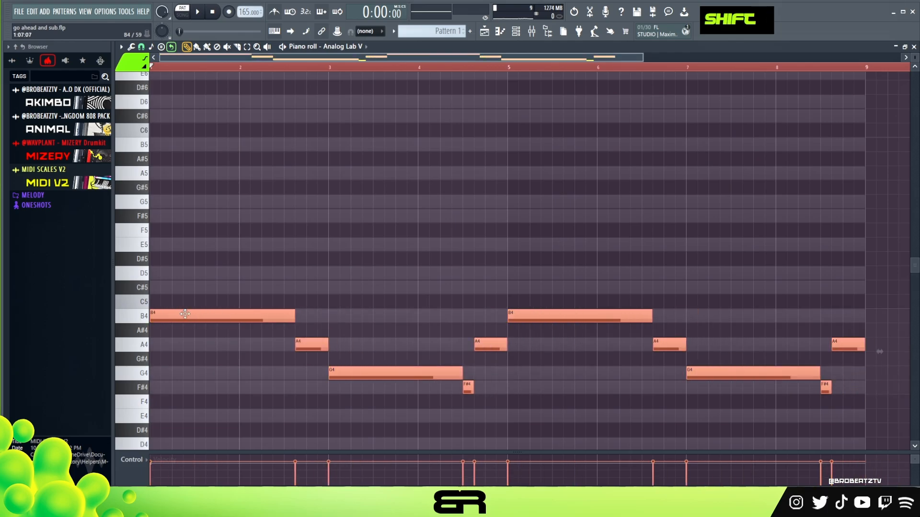
left_click_drag(187, 317, 187, 146)
key("ctrl+a")
key("space")
key("ctrl+Down")
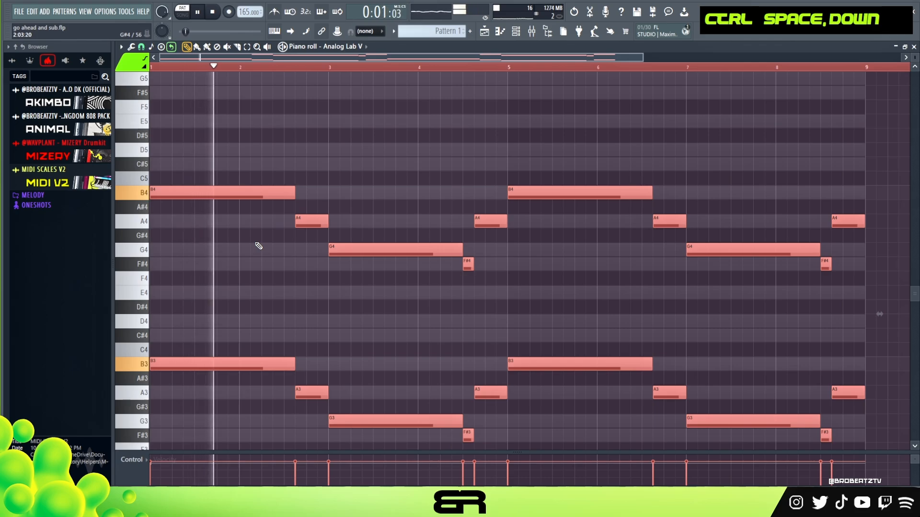
right_click(264, 249)
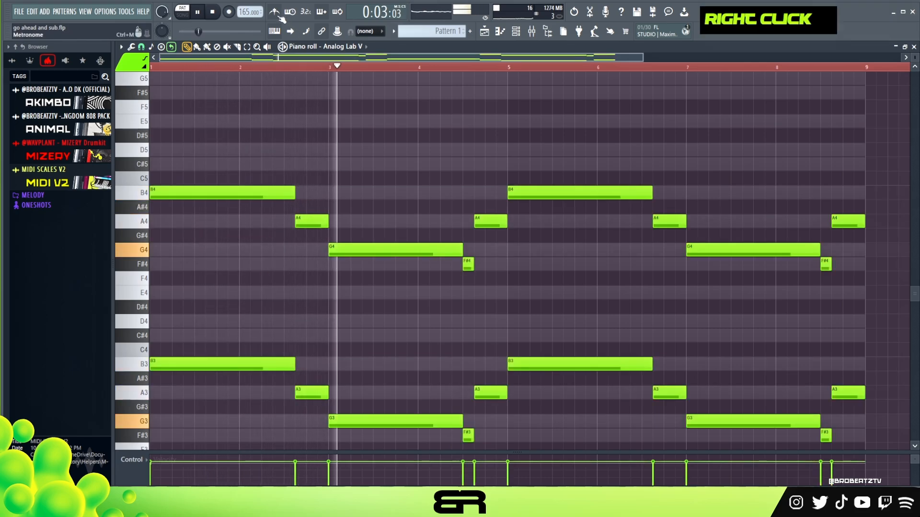
Step: Stack copies of the first B4 note on C#5 and F#5 to form a chord, and play it
scroll(277, 237, "up", 4)
key("space")
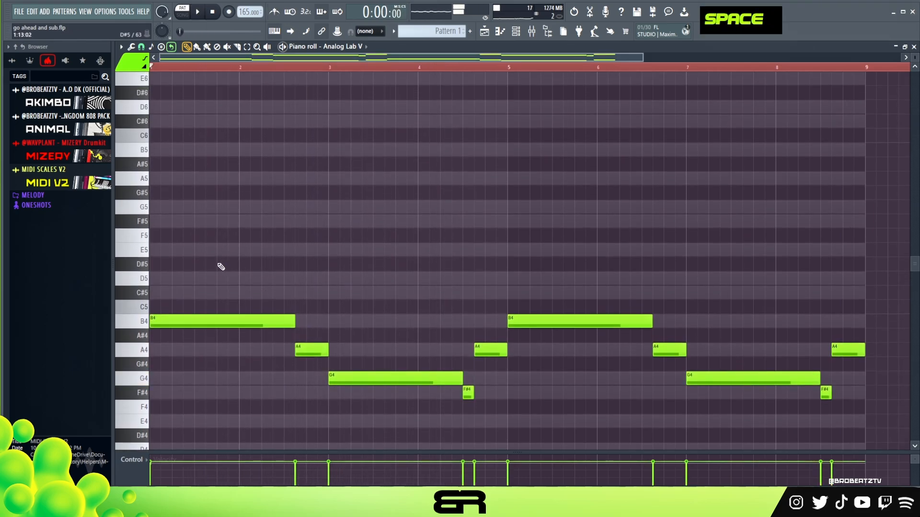
left_click_drag(225, 321, 168, 221)
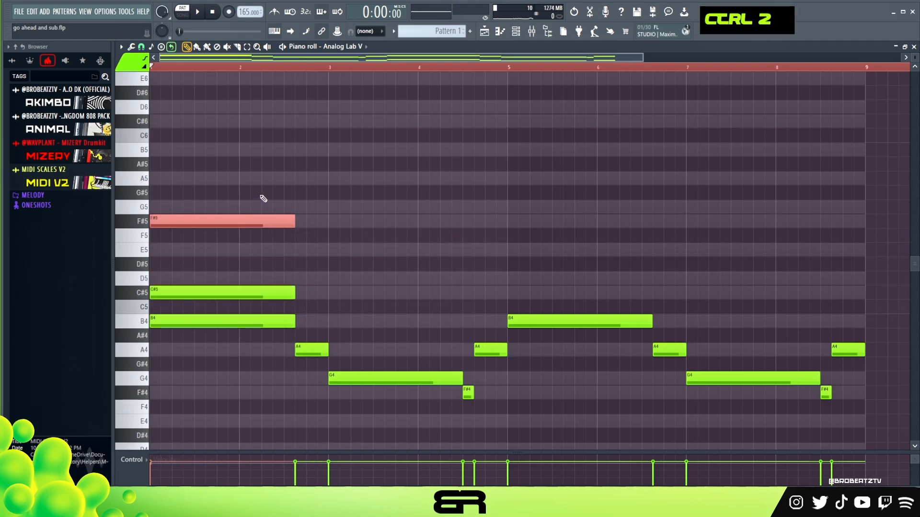
key("space")
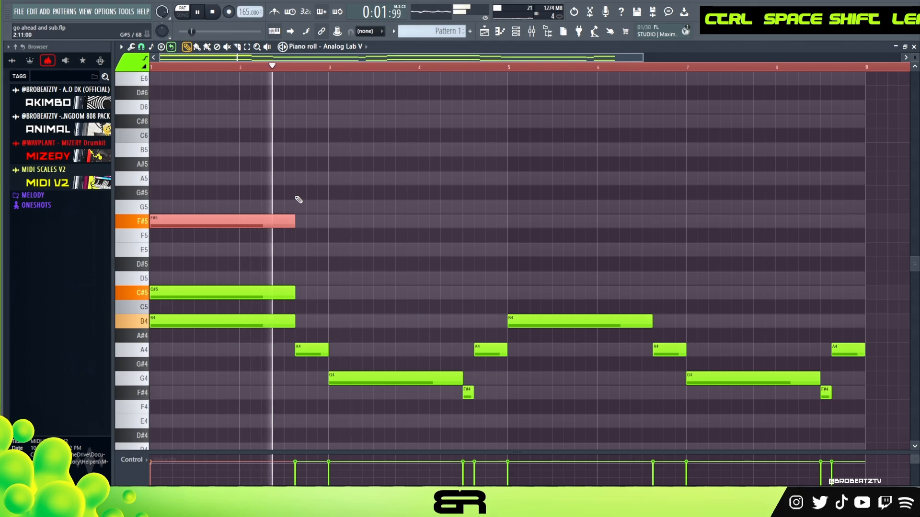
Step: Delete the F#5 note from the first chord and play the pattern
key("space")
right_click(268, 222)
key("space")
Step: Raise the C#5 note an octave to C#6, play it, and shorten it to half a bar
key("space")
left_click(236, 289, "ctrl")
key("ctrl+Up")
right_click(261, 252)
key("space")
scroll(276, 182, "up", 2)
left_click_drag(291, 203, 214, 210)
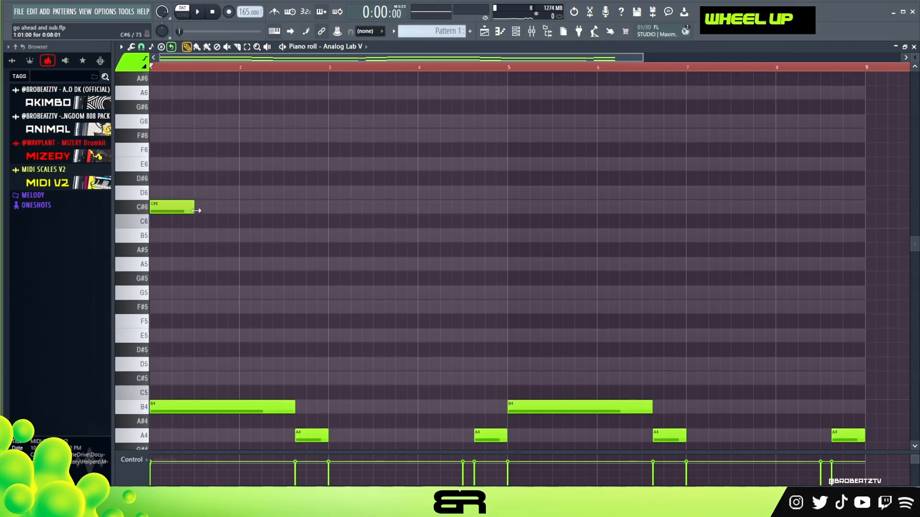
Step: Add a half-bar D6 note directly after the C#6 note and play the pattern
left_click(199, 191)
key("space")
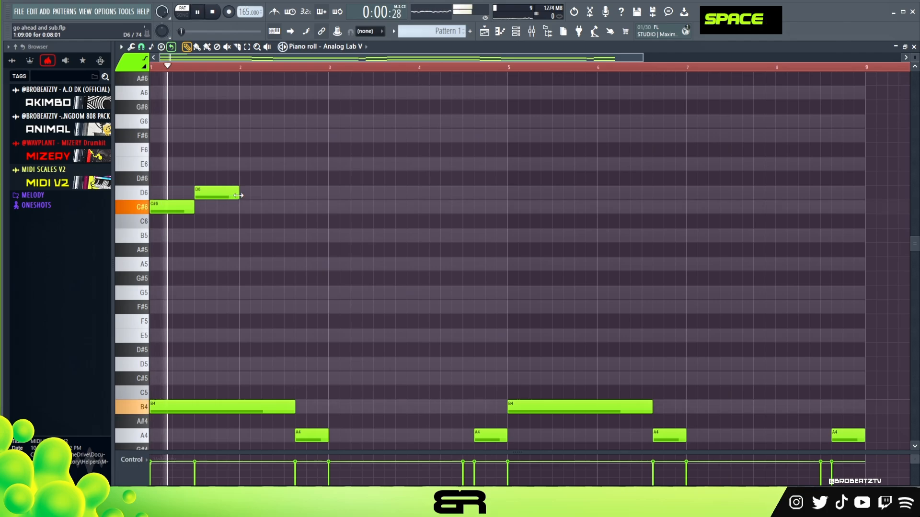
right_click(243, 218)
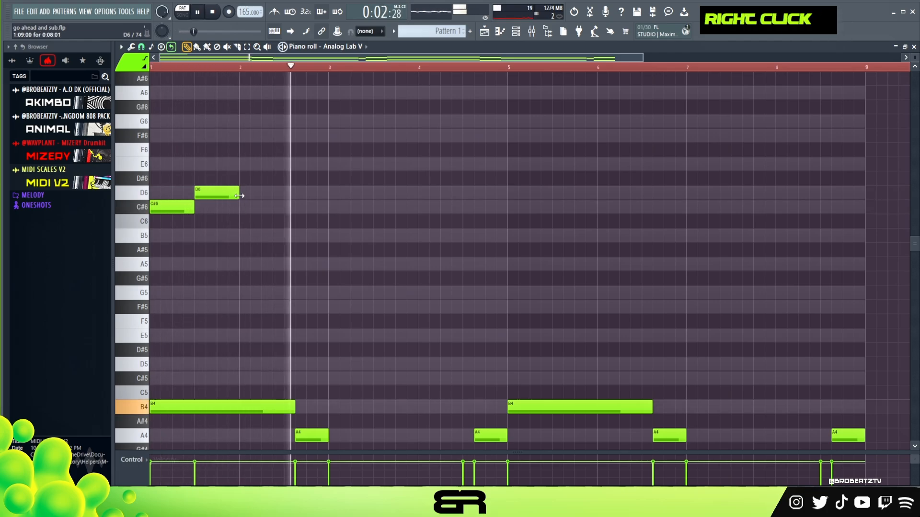
key("space")
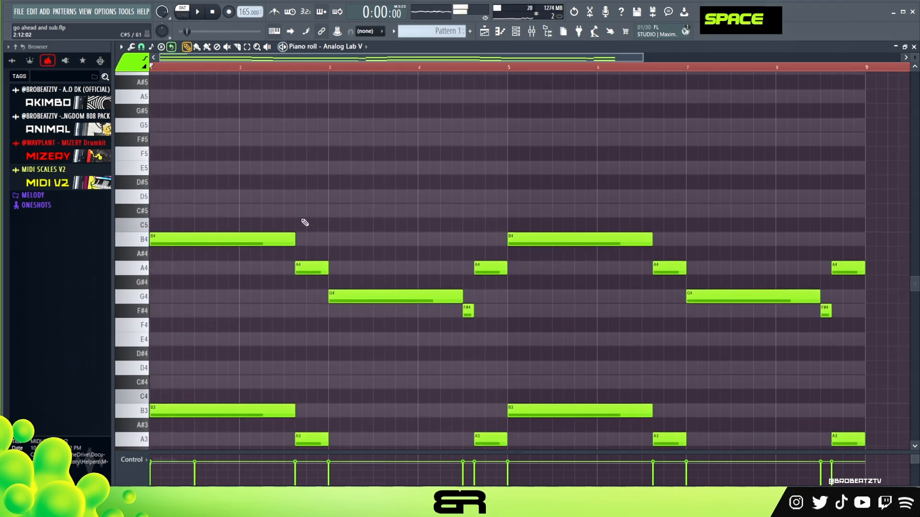
key("space")
scroll(304, 231, "up", 2)
key("space")
Step: Lengthen the D6 note until shortly before the end of bar 2 and play the pattern
scroll(915, 60, "down", 2)
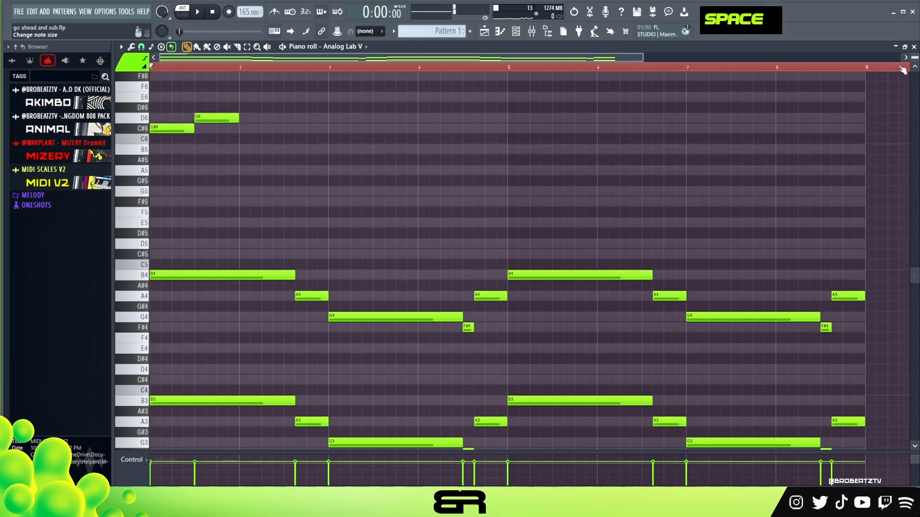
scroll(654, 140, "down", 1)
scroll(655, 139, "up", 1)
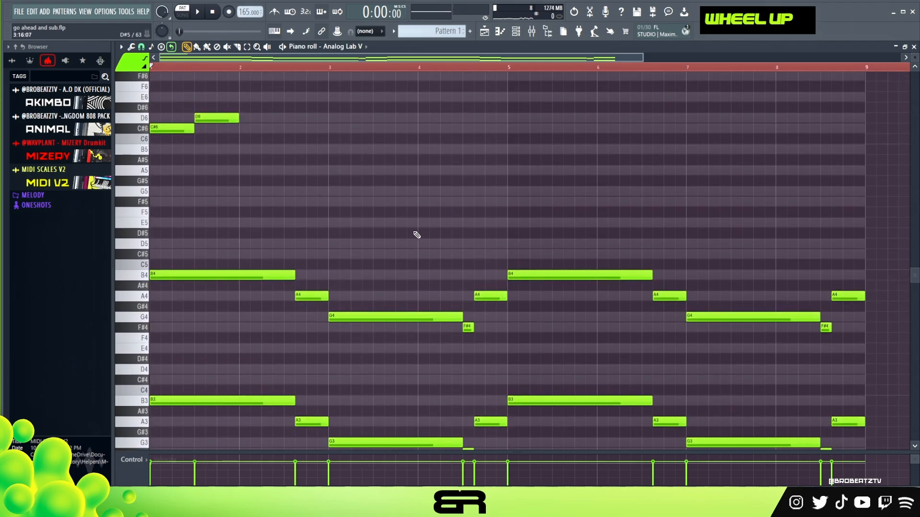
scroll(404, 235, "up", 1)
scroll(253, 59, "up", 1)
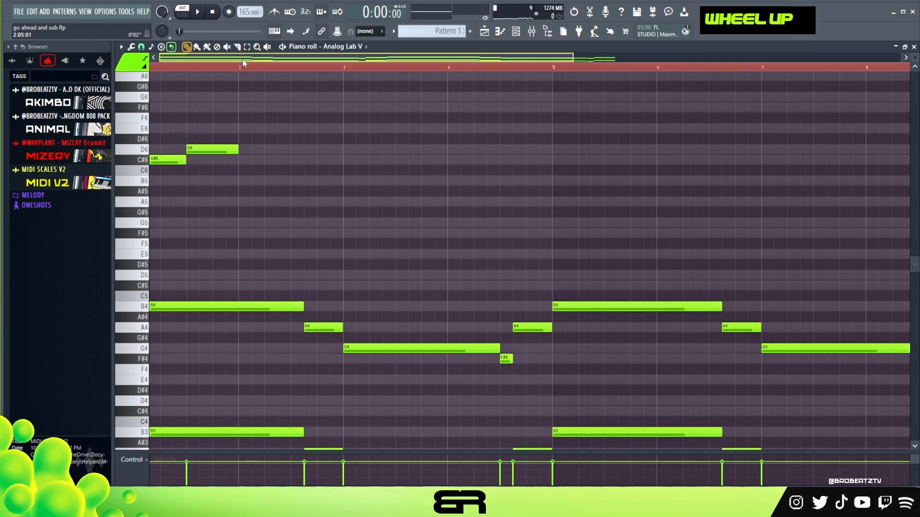
right_click(353, 156)
left_click_drag(253, 150, 329, 150)
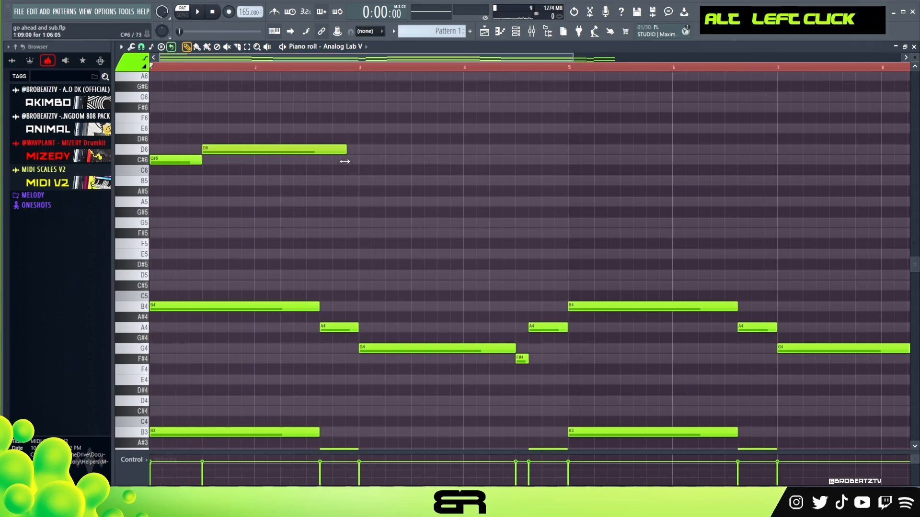
key("space")
Step: Add a C#6 note at bar 3, lasting slightly over one bar
left_click_drag(179, 160, 470, 159, "shift")
right_click(468, 207)
scroll(474, 208, "up", 1)
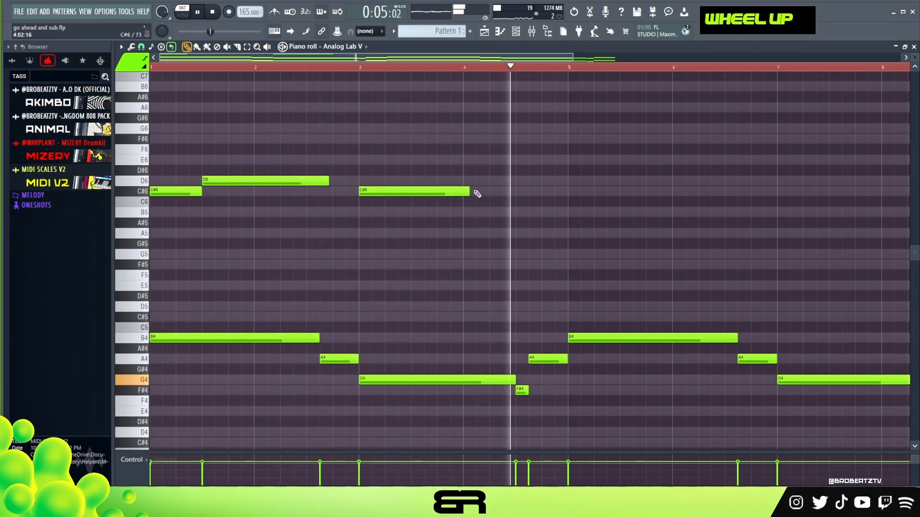
Step: Stop playback and copy the D6 note up to F#6
key("space")
left_click(269, 181, "ctrl")
left_click_drag(269, 182, 254, 129, "shift")
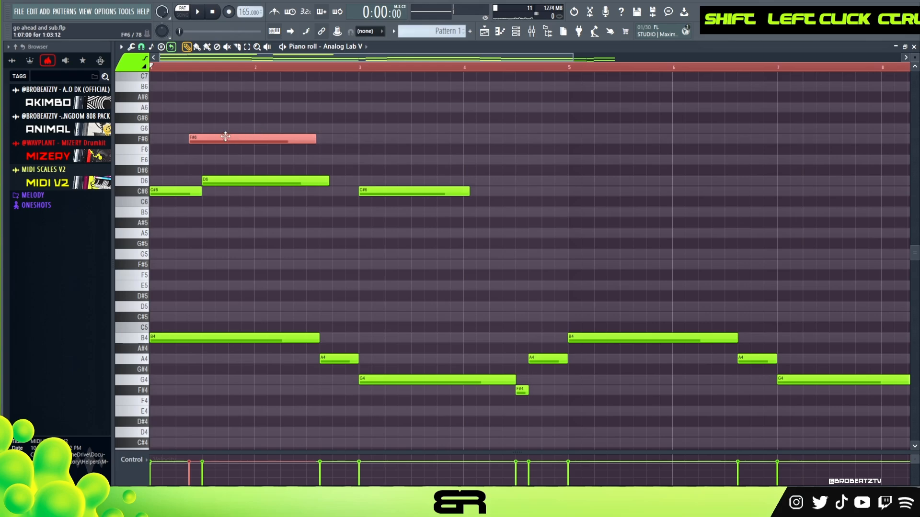
Step: Try doubling the first C#6 note an octave lower on C#5
left_click(175, 193, "ctrl+shift")
left_click_drag(175, 193, 174, 194, "shift")
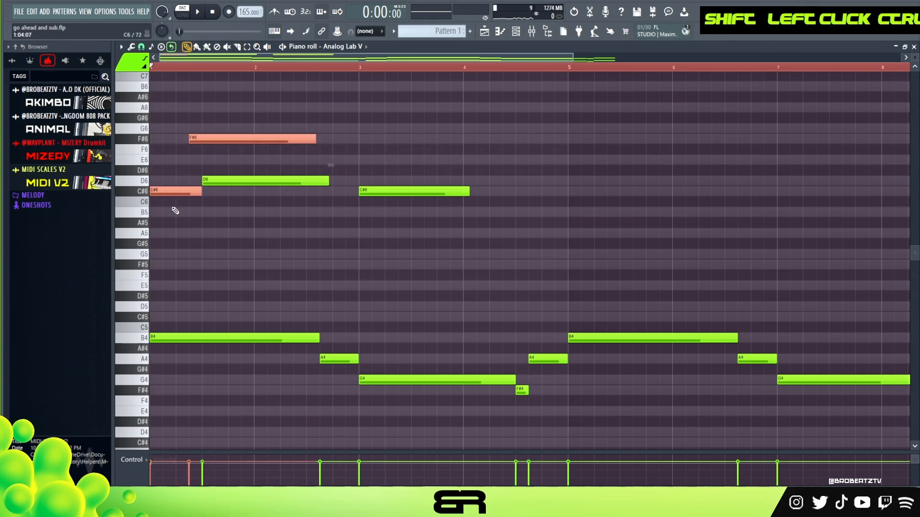
key("ctrl+Down")
right_click(185, 302, "alt")
right_click(186, 310)
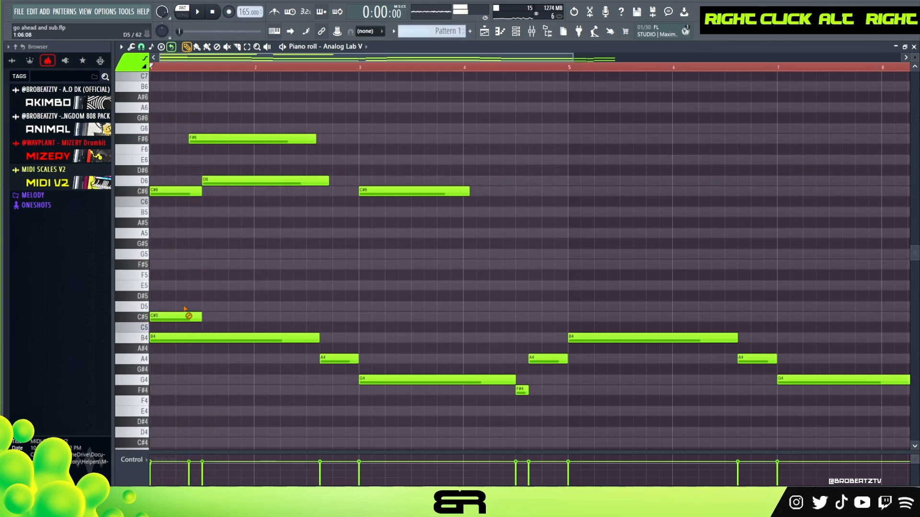
Step: Move the F#6 note into bar 4, shorten it, and add a D6 after it and a C#6 at bar 5
mouse_move(244, 138)
left_mouse_down("ctrl")
mouse_move(458, 137)
mouse_move(507, 147)
mouse_move(545, 138)
left_mouse_up("ctrl")
left_click_drag(615, 140, 594, 193, "alt")
right_click(541, 178)
right_click(558, 186)
Step: Copy the bar 4 F#6 note to a short A6 at the end of the bar and play the melody
left_click(511, 137, "ctrl")
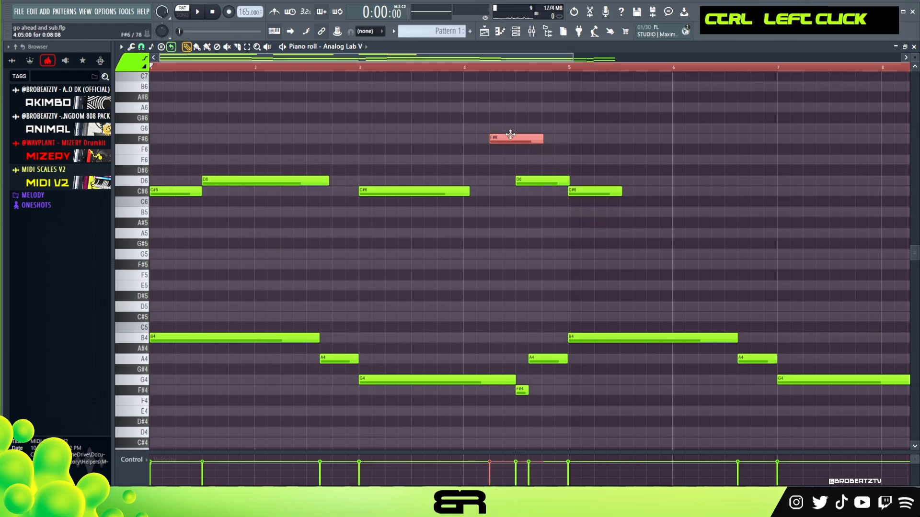
left_click_drag(511, 136, 568, 107, "shift")
key("space")
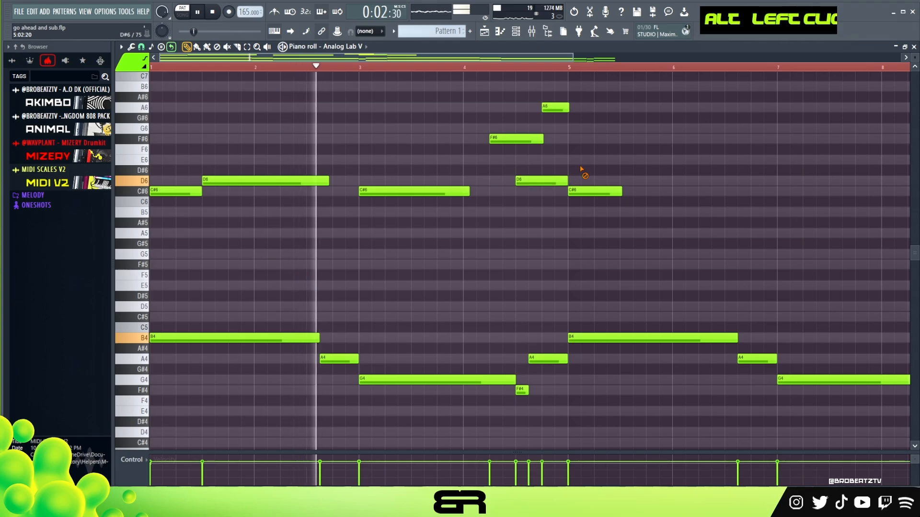
right_click(465, 225)
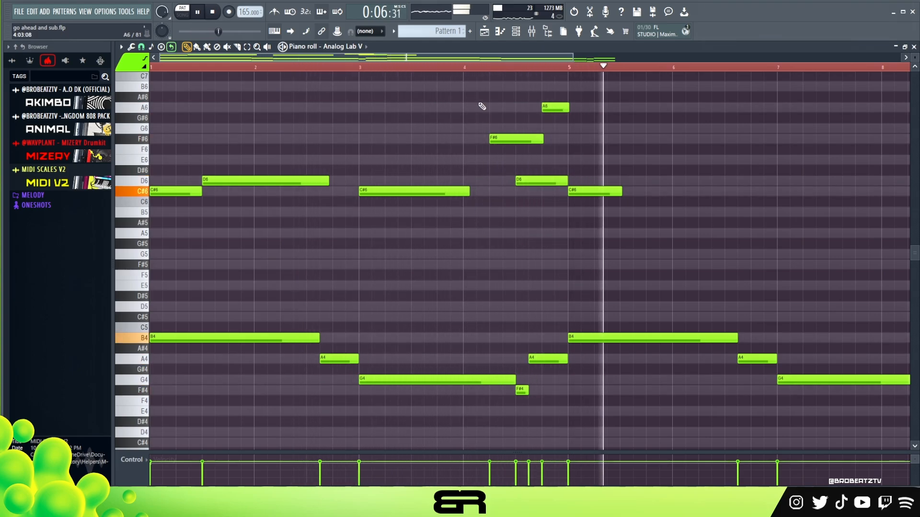
key("space")
right_click(484, 94)
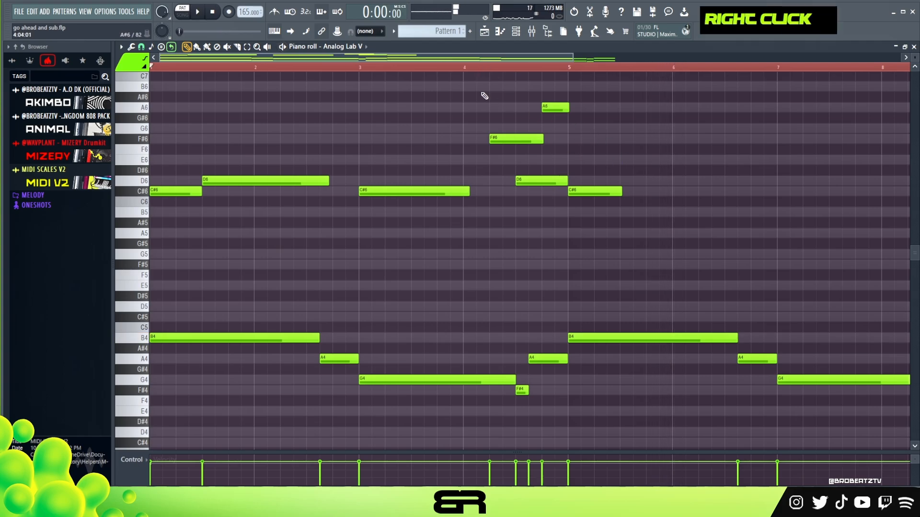
Step: Duplicate the four-bar upper melody into bars 5 to 8 and delete the overflowing C#6 note at bar 9
scroll(477, 69, "down", 2)
mouse_move(497, 82)
left_mouse_down()
mouse_move(221, 228)
mouse_move(178, 223)
mouse_move(523, 216)
left_mouse_up()
right_click(521, 191)
right_click(534, 200)
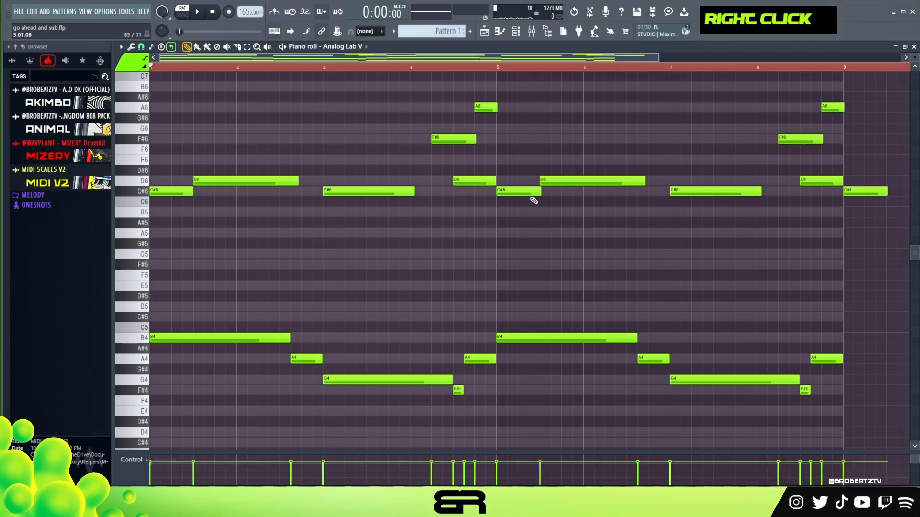
left_click_drag(459, 59, 540, 68)
key("ctrl+2")
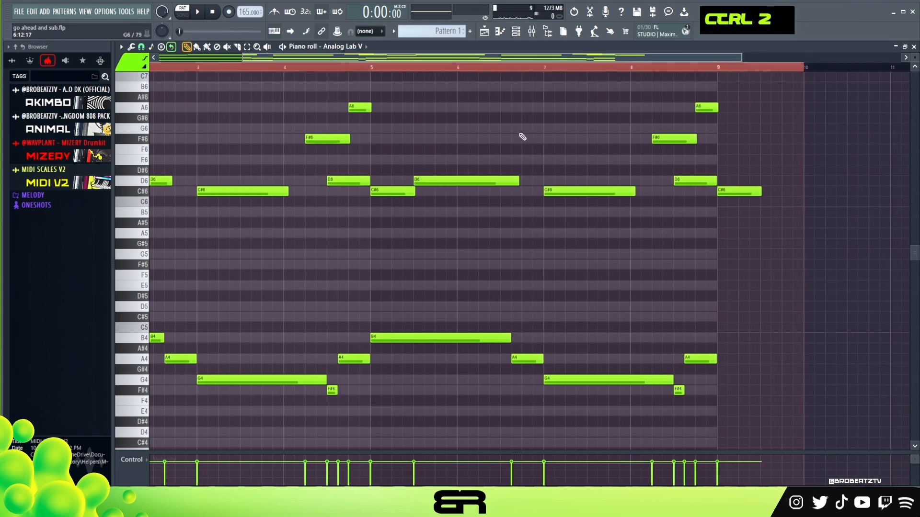
right_click(730, 191)
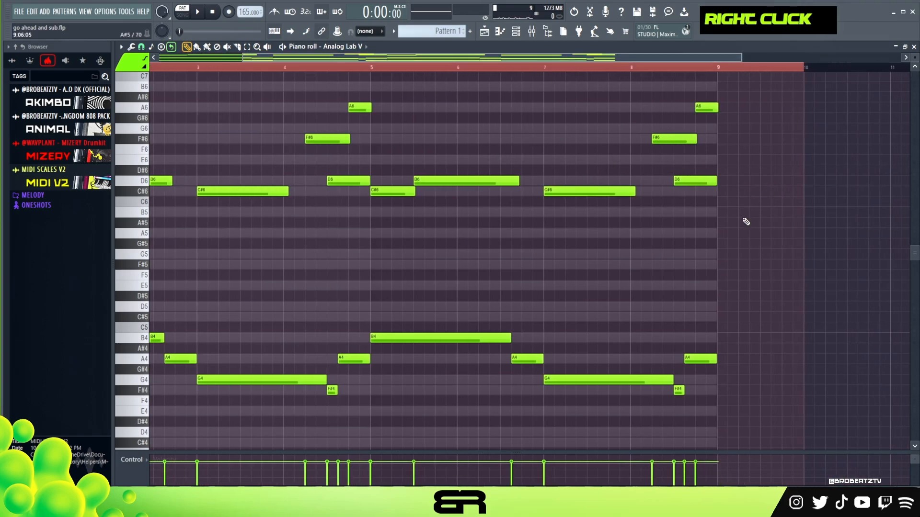
Step: Play from bar 4, then raise the long D6 note in bar 5 to E6 and shift it a quarter bar earlier
double_click(396, 68)
key("space")
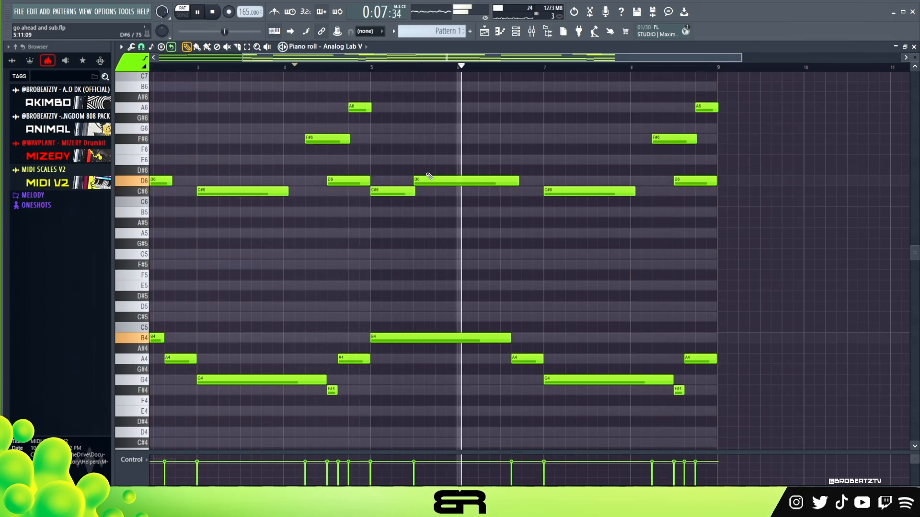
key("space")
left_click_drag(430, 162, 408, 160)
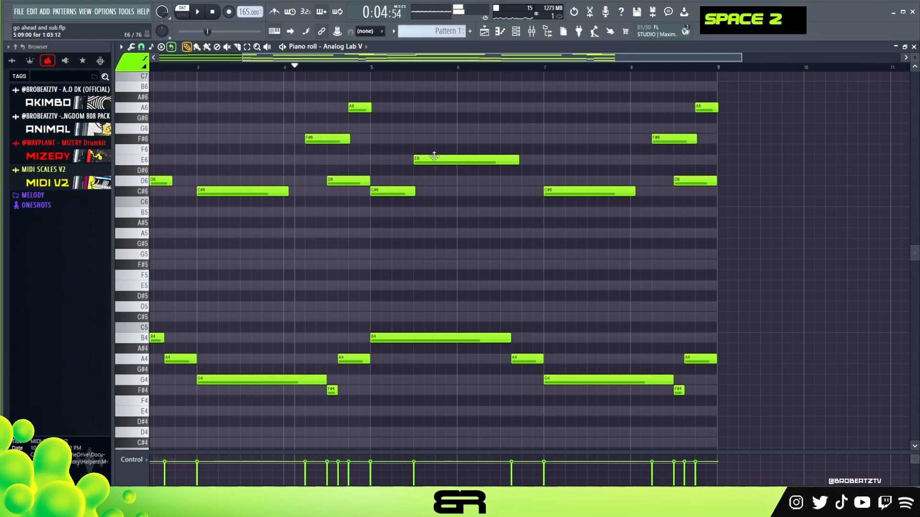
key("space")
right_click(428, 177)
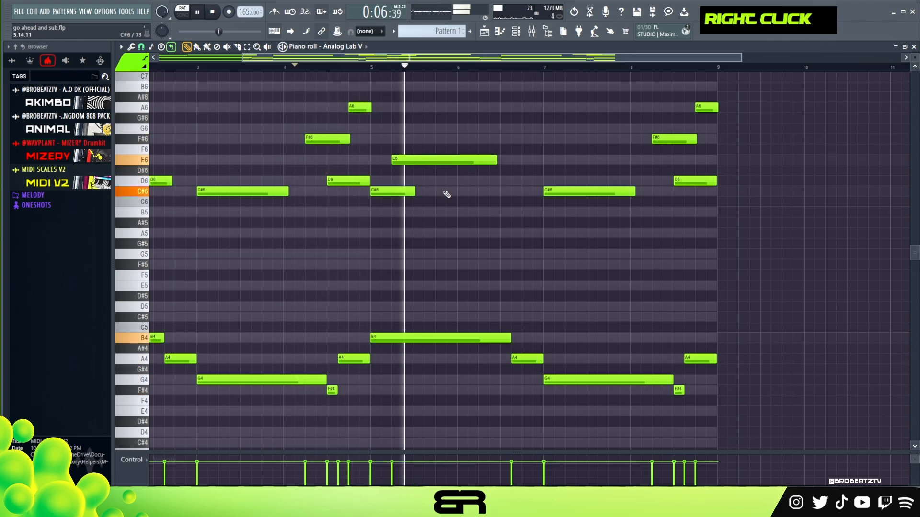
Step: Shorten the E6 note in bar 5, add a C#6 note of matching length in bar 6, and play
left_click_drag(491, 161, 443, 161)
right_click(520, 199)
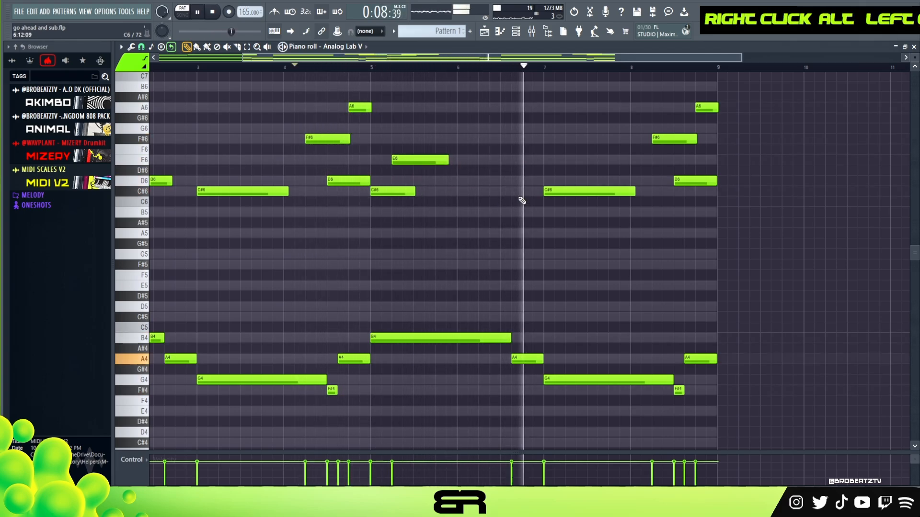
key("space")
key("space")
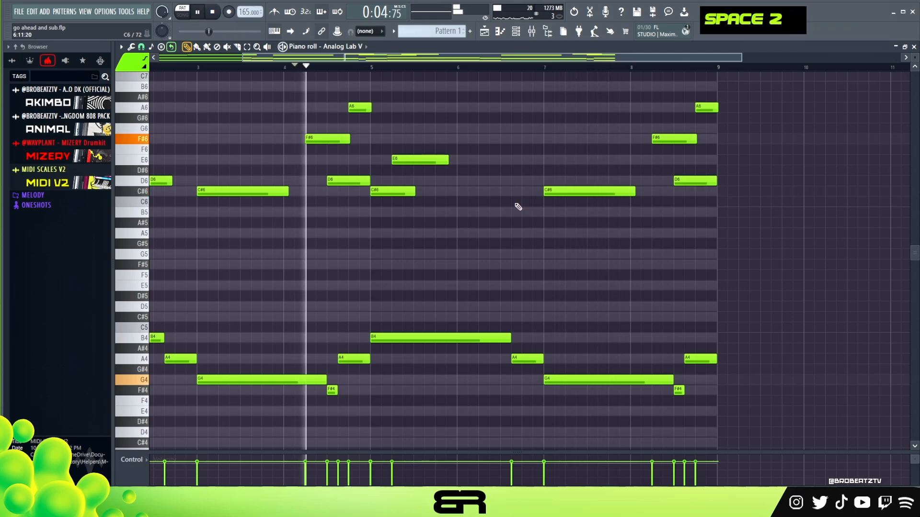
left_click(502, 192)
right_click(517, 233)
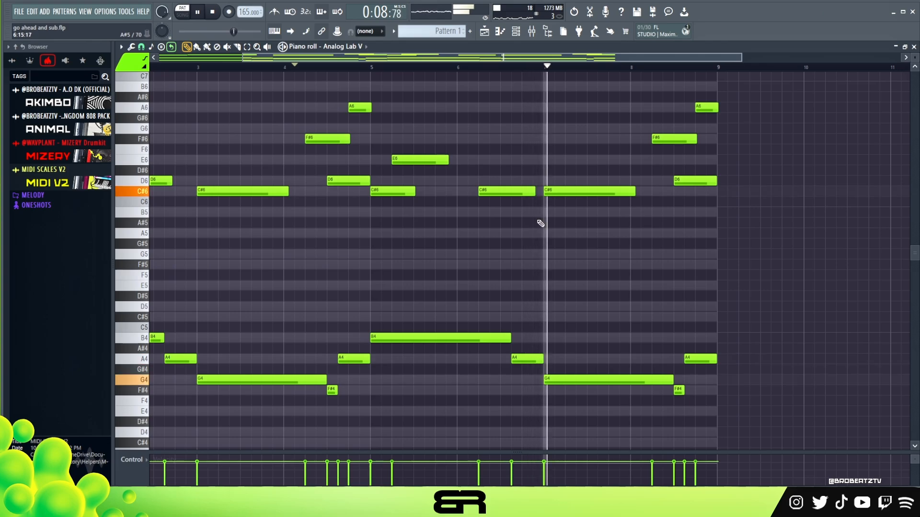
key("space")
Step: Copy the E6 note into bar 7, shorten the C#6 there to half a bar, and add a D6 after it
left_click(430, 165, "ctrl")
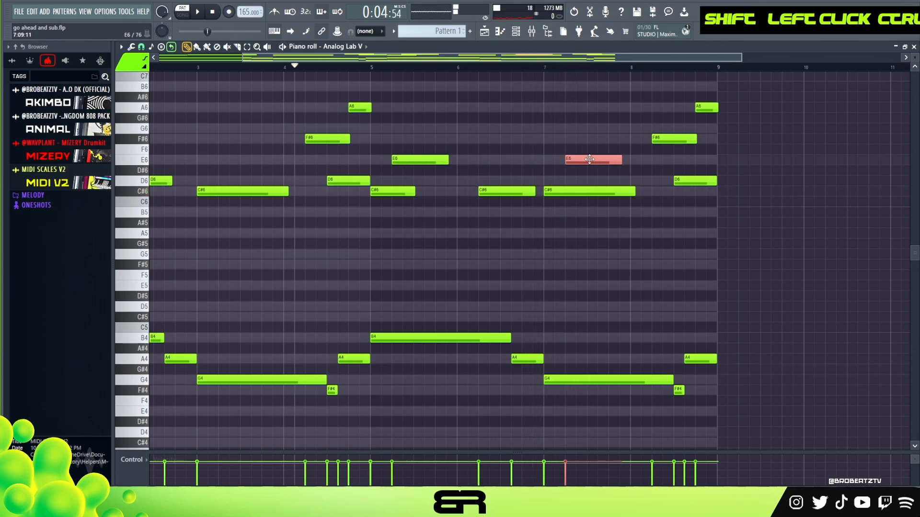
key("shift")
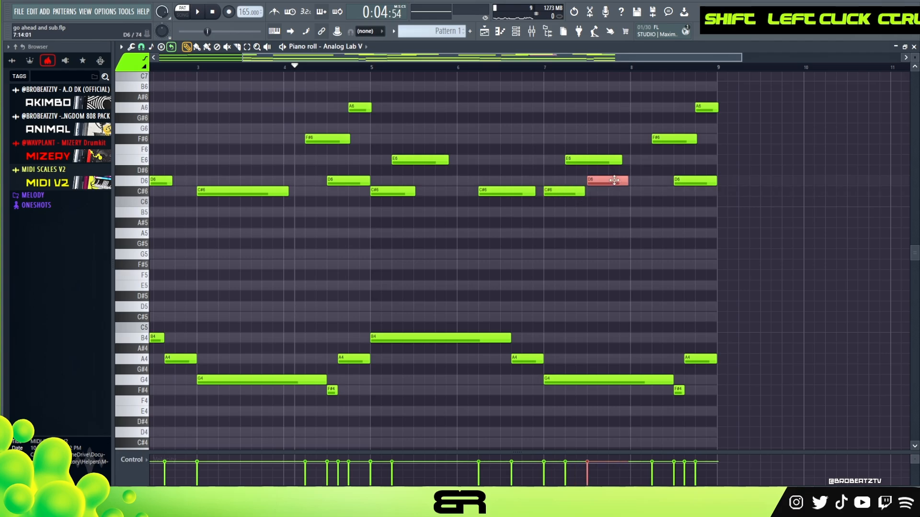
key("space")
Step: Lengthen the D6 note in bar 7 to meet the following F#6 and slightly shorten the E6 above it
left_click_drag(626, 182, 611, 160)
right_click(644, 171)
right_click(612, 147)
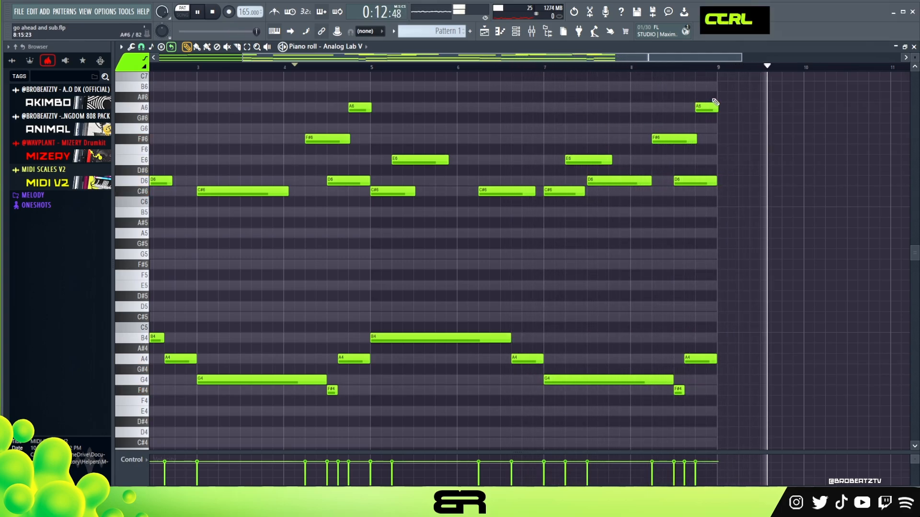
Step: Stop playback and trim the last A6 and D6 notes to finish inside bar 8
key("space")
left_click_drag(714, 102, 715, 182)
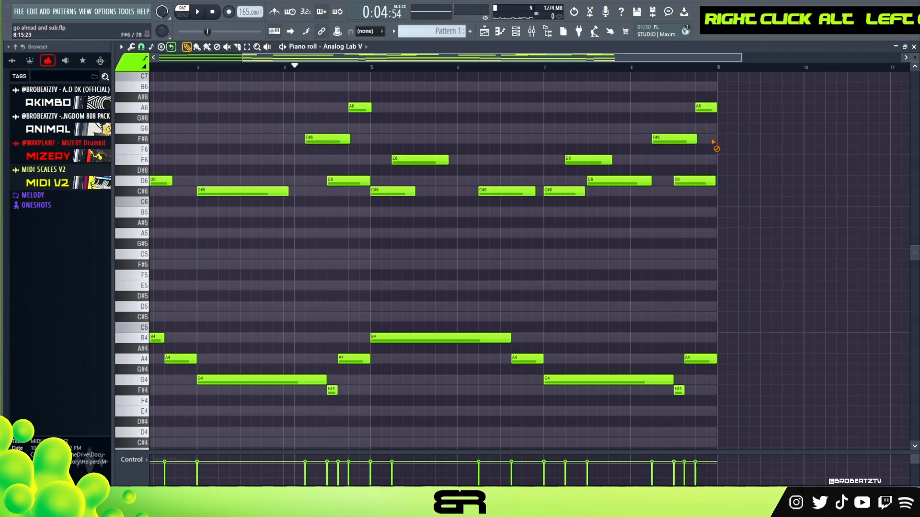
right_click(568, 91, "ctrl")
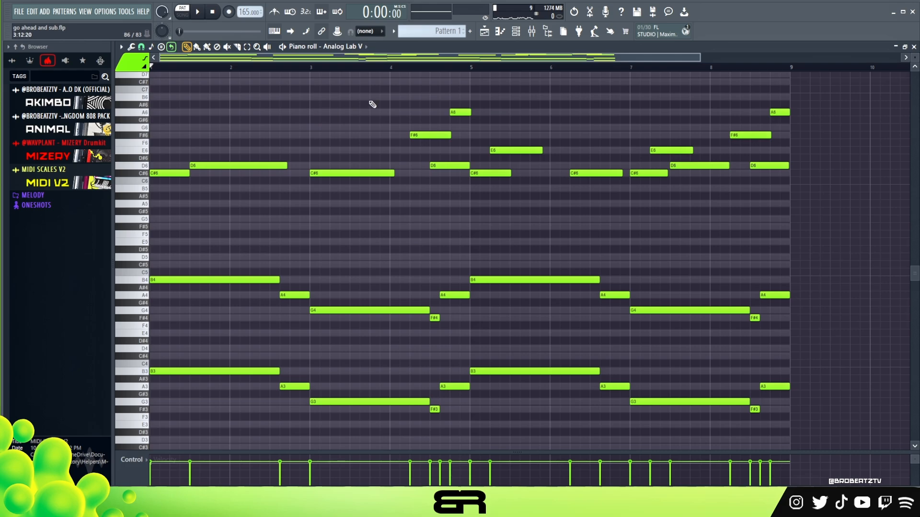
Step: Examine the preset of the second Analog Lab V channel and its mixer track
key("F6")
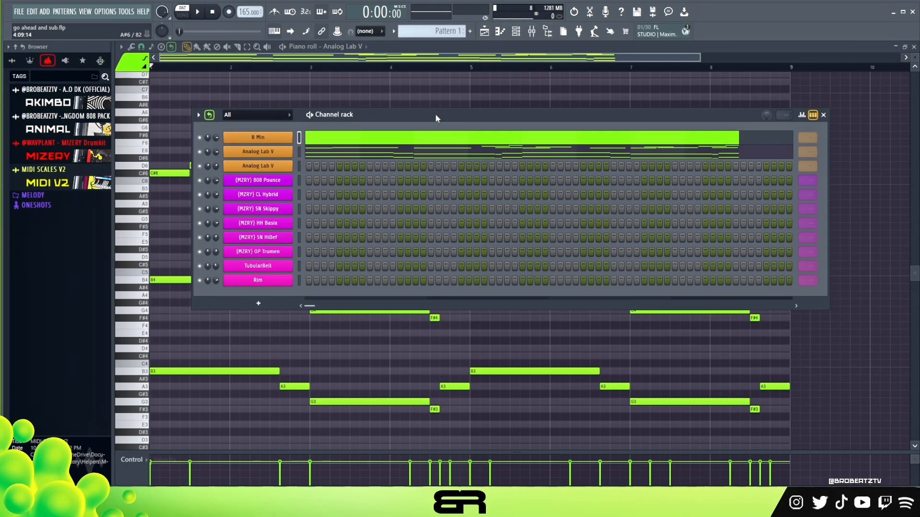
left_click(253, 167)
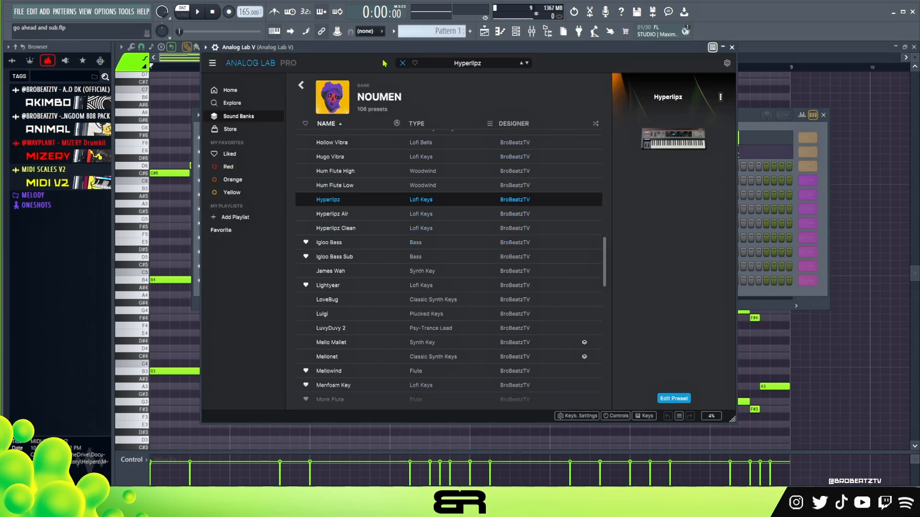
left_click_drag(374, 49, 396, 72)
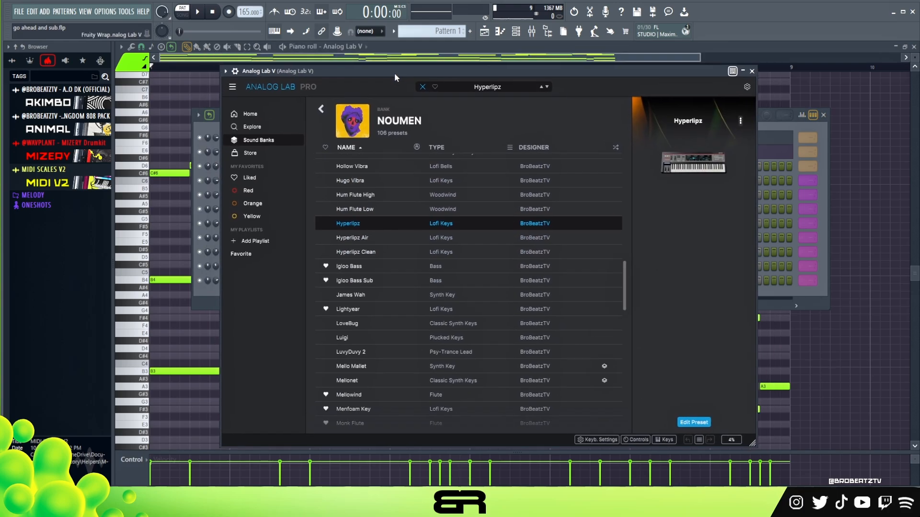
left_click(752, 71)
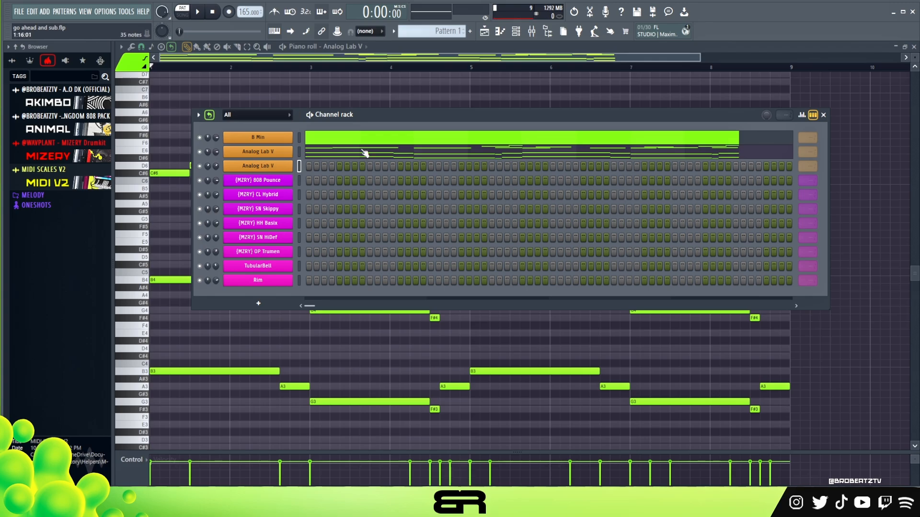
left_click(532, 33)
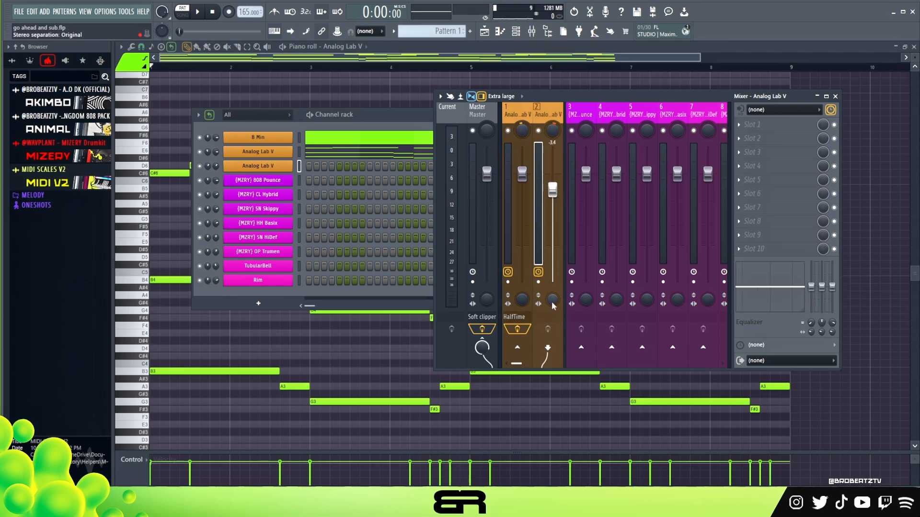
left_click(836, 97)
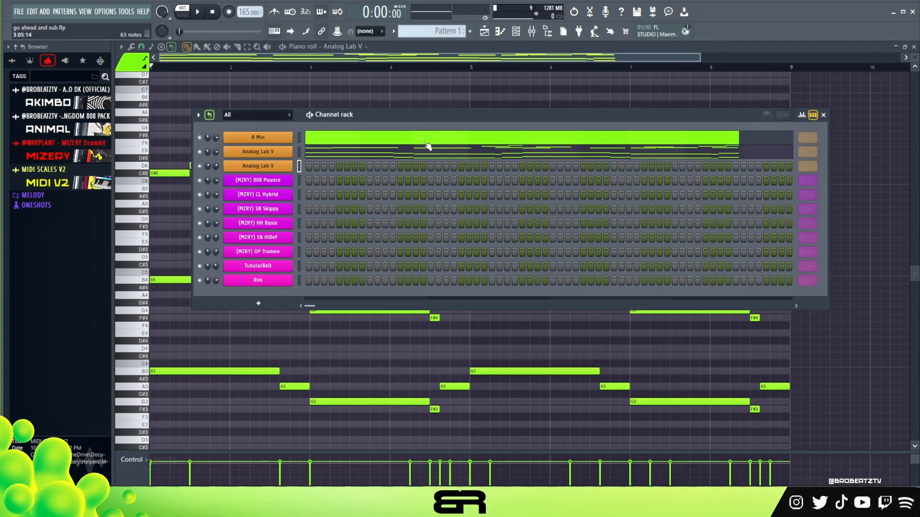
Step: Copy the upper melody notes from C#6 to A6 into the second Analog Lab V channel's piano roll
right_click(275, 171)
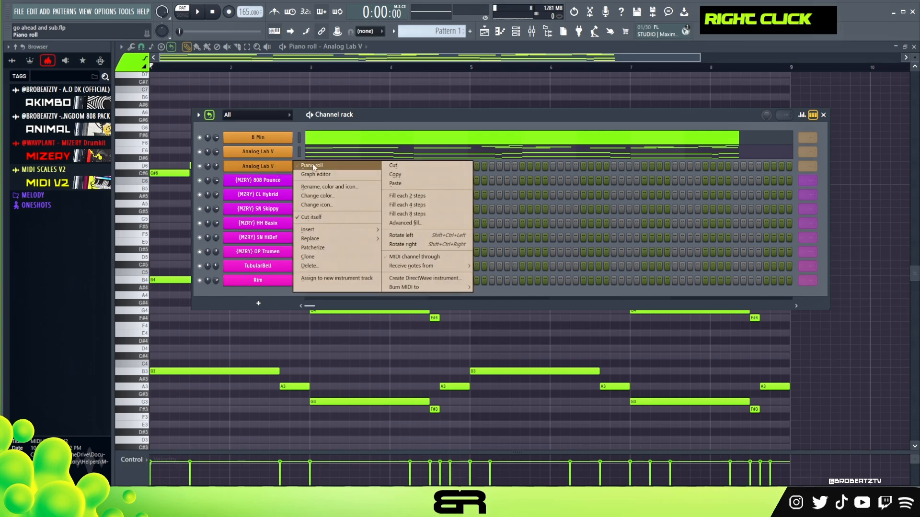
left_click(321, 165)
left_click_drag(807, 101, 164, 203)
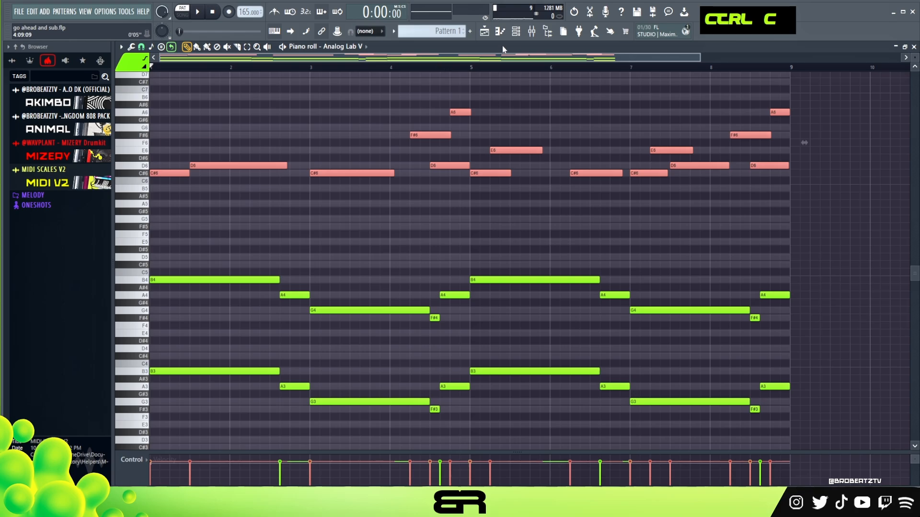
key("F6")
right_click(263, 167)
left_click(314, 165)
key("ctrl+v")
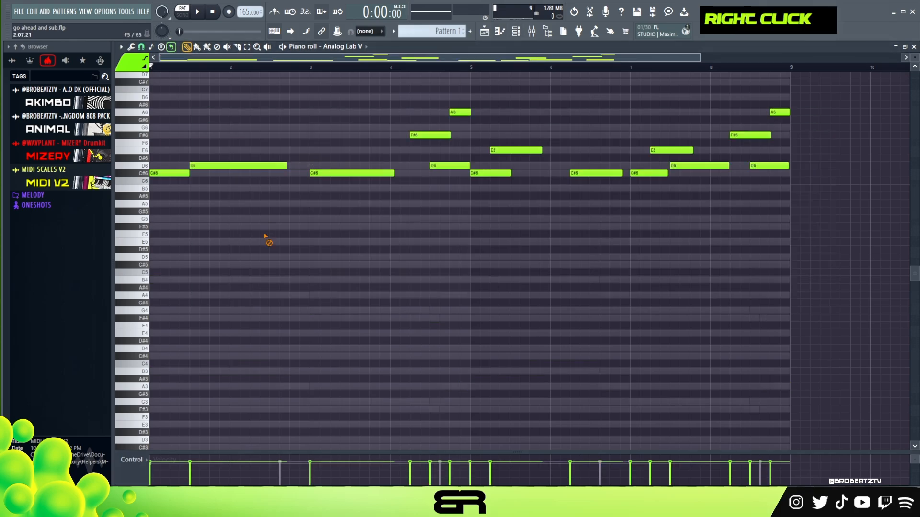
left_click_drag(822, 209, 130, 103)
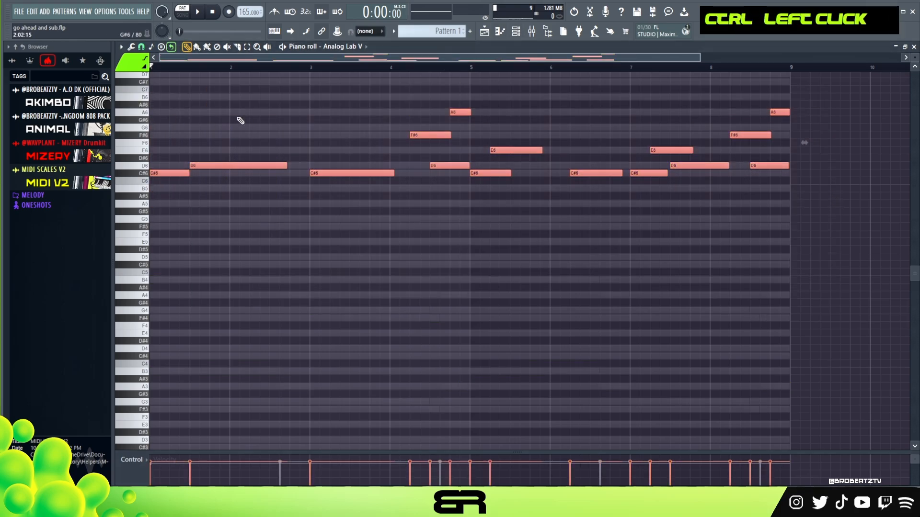
Step: Delete the D6 note in bar 1 and lengthen the opening C#6 to about one and a half bars
key("space")
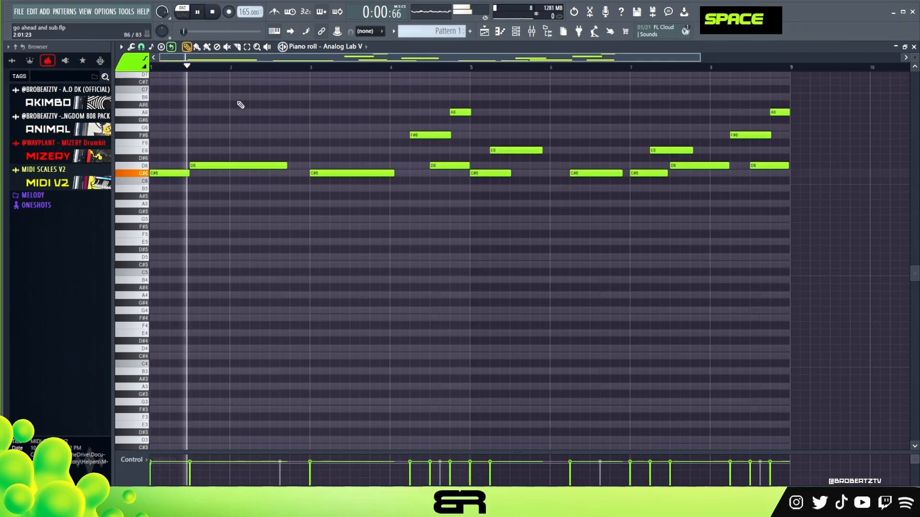
right_click(245, 166)
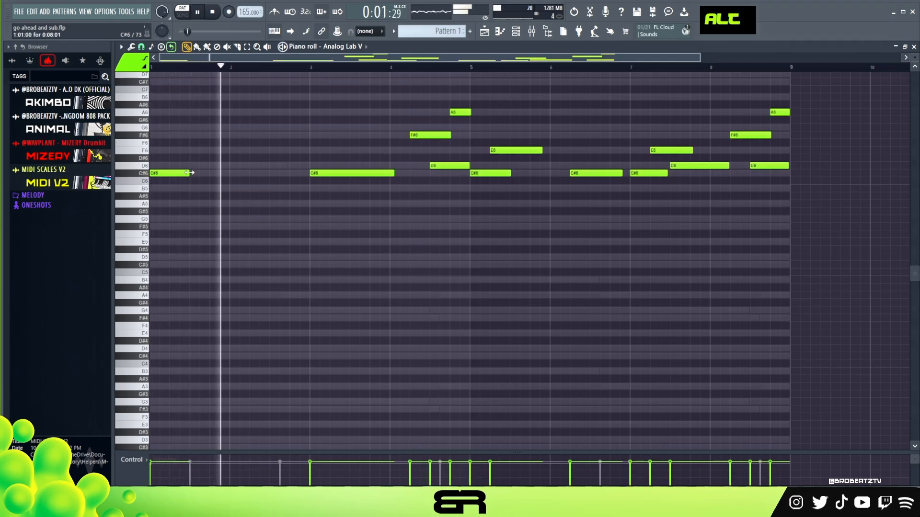
left_click_drag(189, 174, 264, 192)
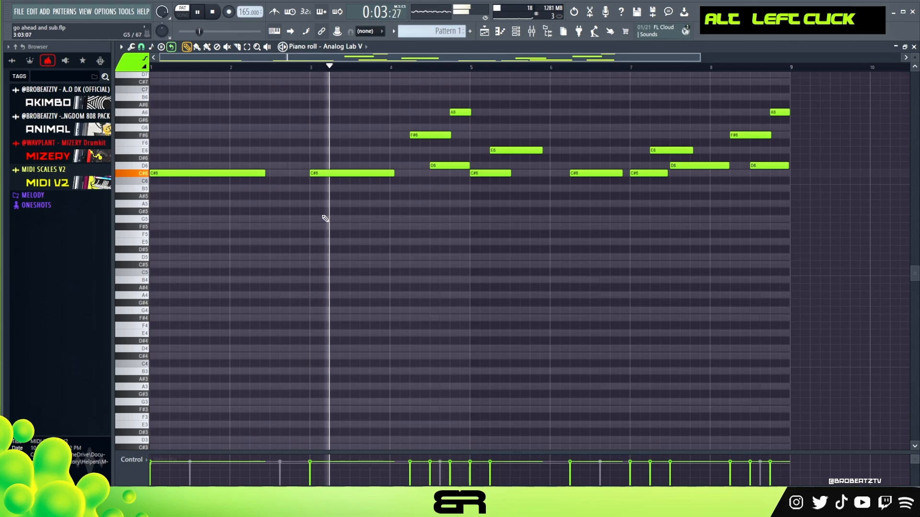
Step: Replace the C#6 note in bar 3 with a short D6 at the start of bar 4
key("space")
key("space")
left_click_drag(338, 173, 415, 166)
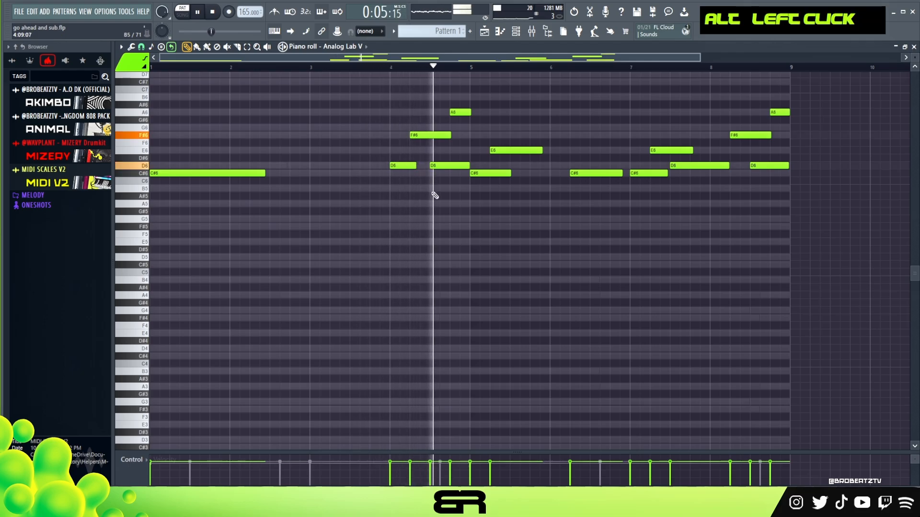
Step: Delete the E6 note in bar 5, lengthen the C#6 there to just past the start of bar 6, and stop playback
right_click(532, 150)
left_click_drag(510, 173, 556, 174)
key("space")
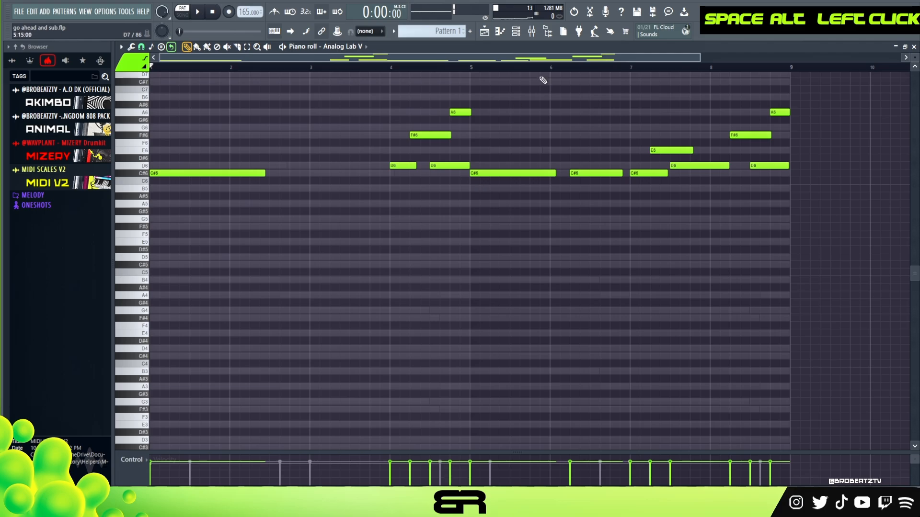
Step: Play the melody from bar 4 and delete the C#6 note in bar 6
left_click(518, 32)
right_click(305, 101)
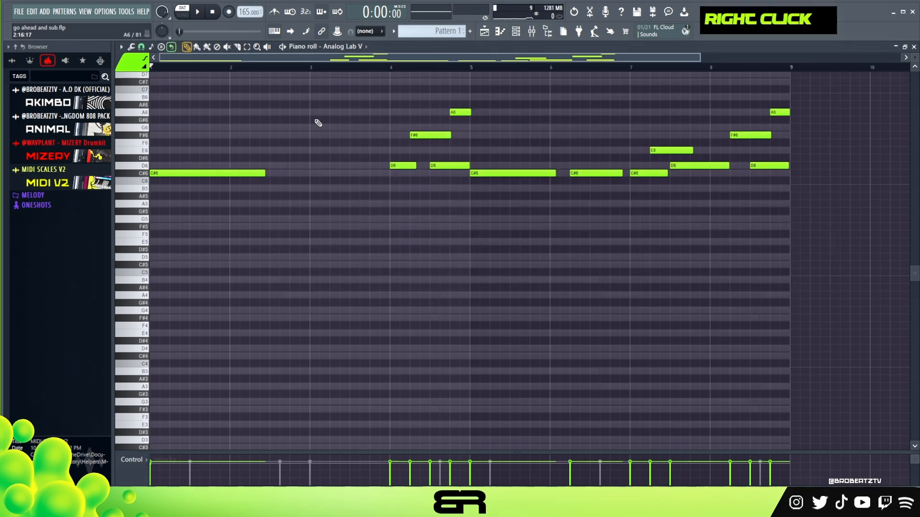
scroll(329, 210, "up", 2)
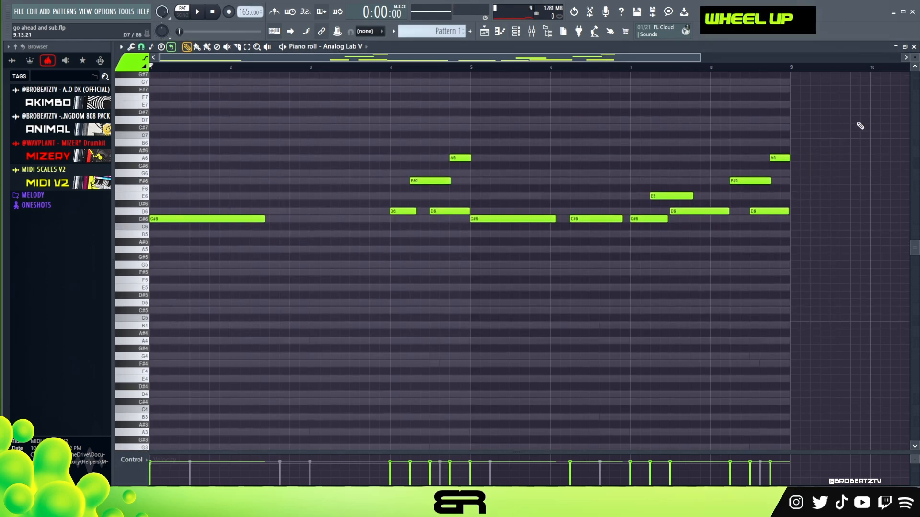
scroll(914, 58, "up", 3)
scroll(521, 174, "up", 1)
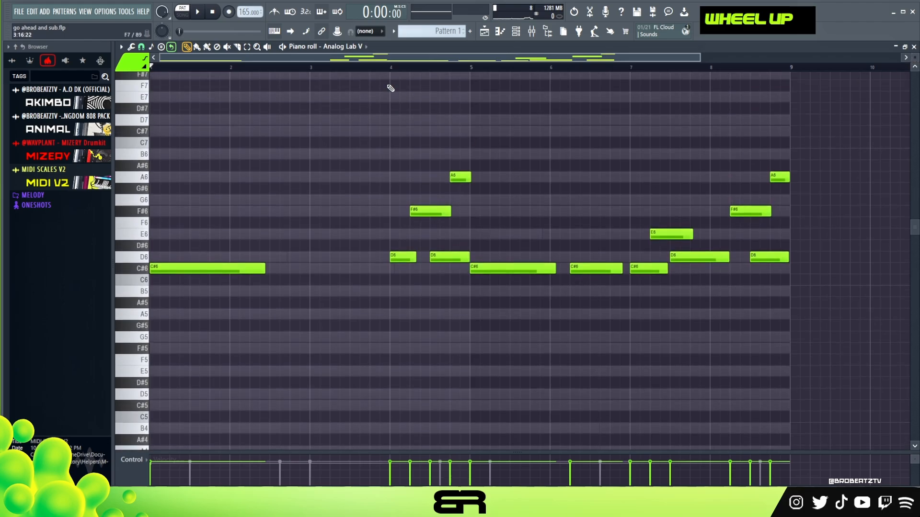
scroll(695, 56, "up", 2)
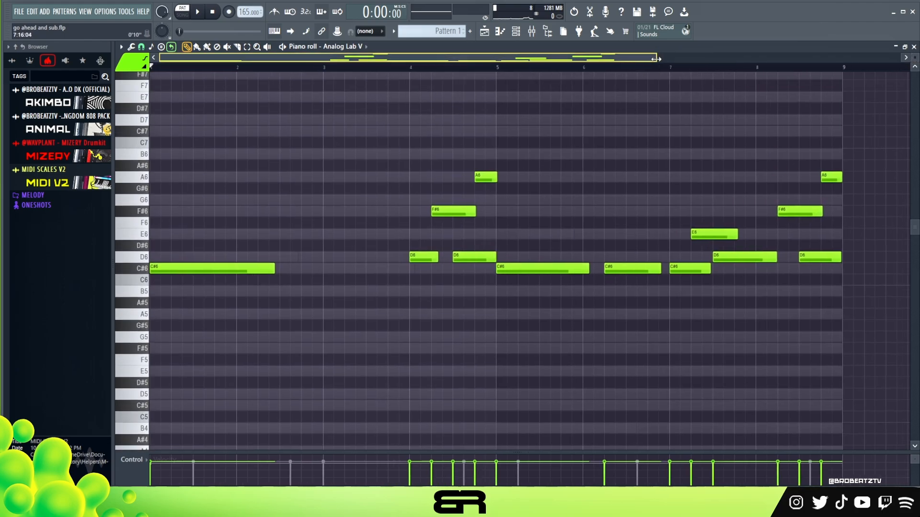
right_click(415, 68)
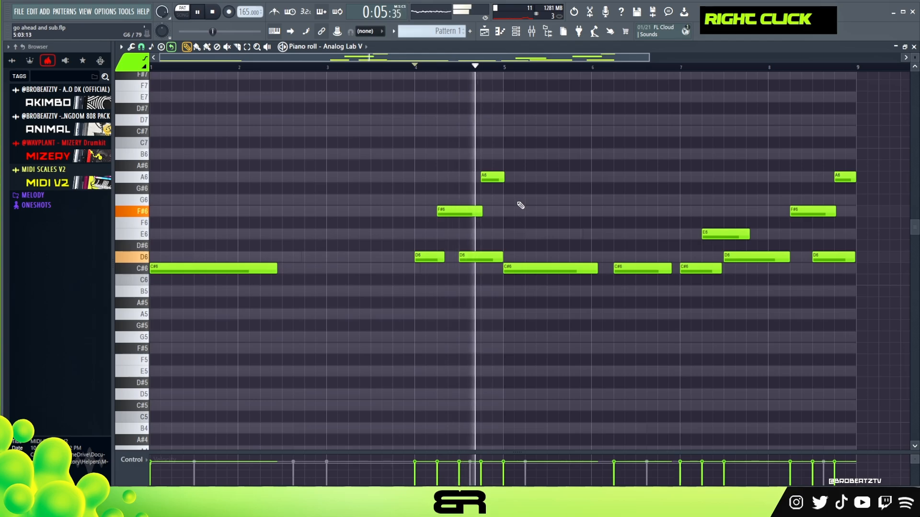
right_click(641, 269)
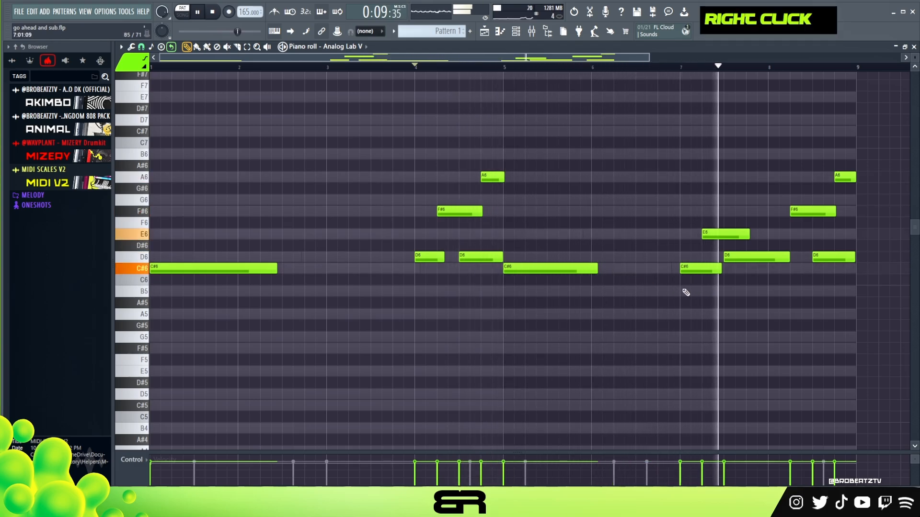
key("space")
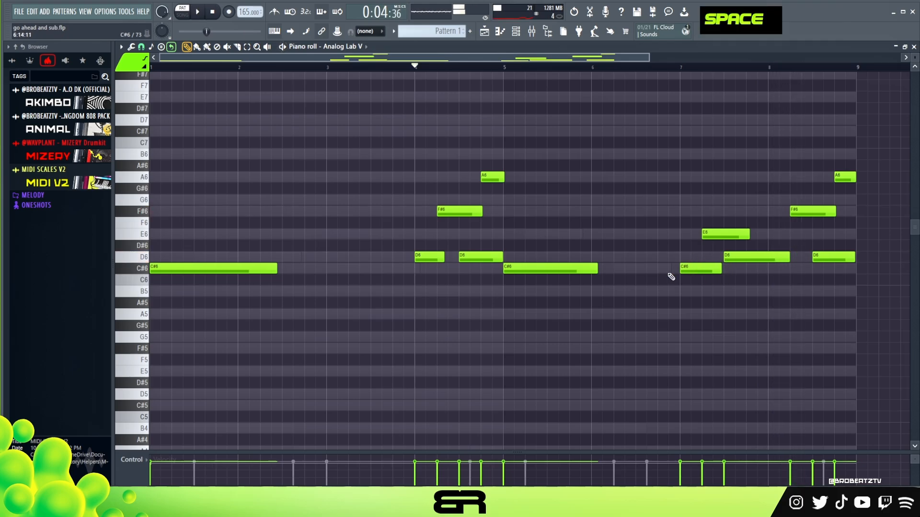
Step: Replace the C#6, E6 and D6 notes in bar 7 with a short D6 at the start of bar 8
right_click(695, 269)
right_click(723, 234)
right_click(747, 258)
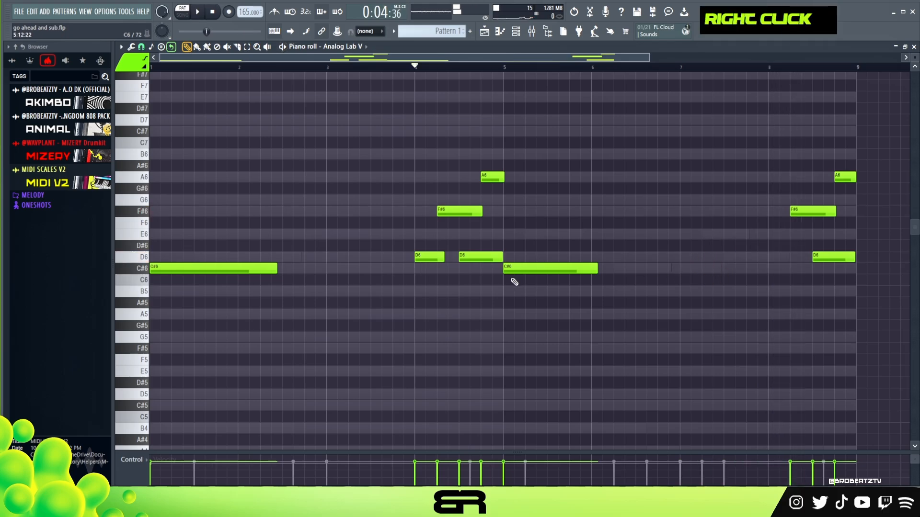
right_click(786, 271)
Step: Transpose all notes of the second channel down one octave and play the melody through
key("ctrl+a")
key("ctrl+Down")
key("space")
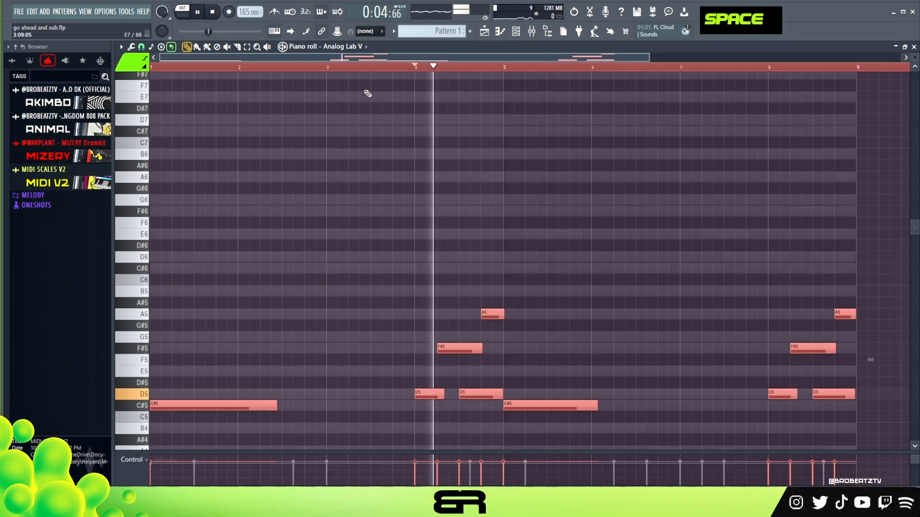
right_click(388, 210)
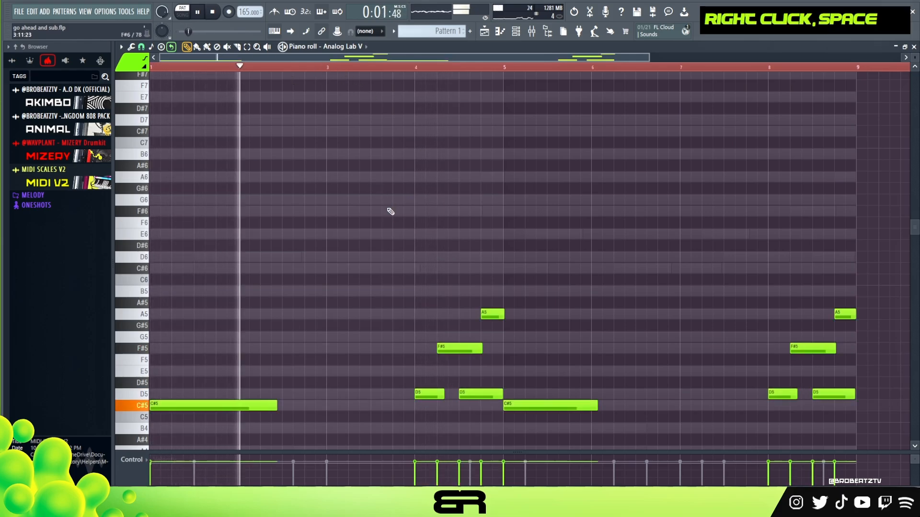
scroll(388, 209, "down", 2)
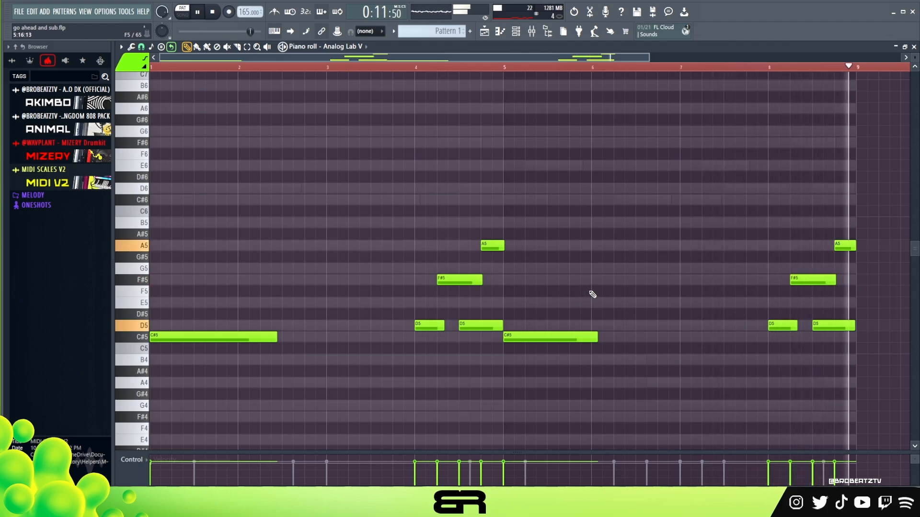
Step: Raise all notes back up one octave and shorten the bar 5 C#6 to end at bar 6
key("space")
key("ctrl+a")
key("ctrl+Up")
right_click(593, 216)
left_click(596, 197, "ctrl")
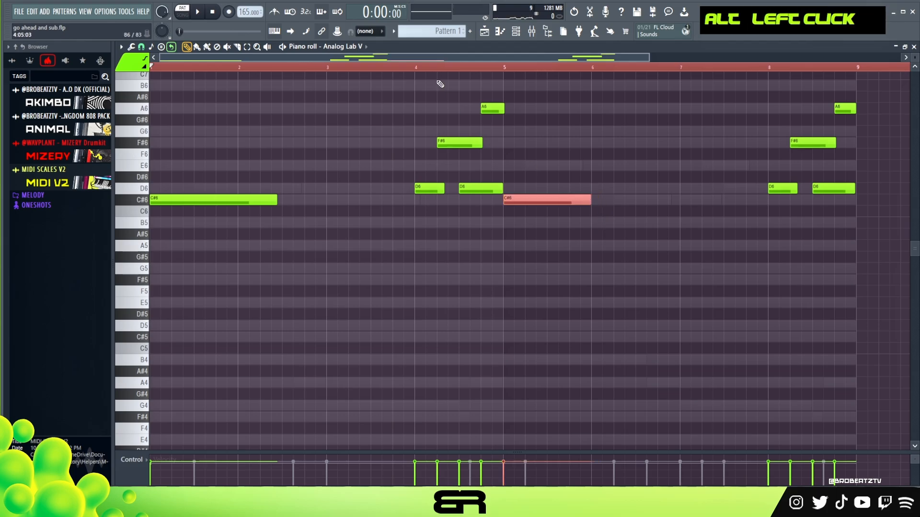
Step: Listen from bar 4 and transpose the whole melody down one octave
key("space")
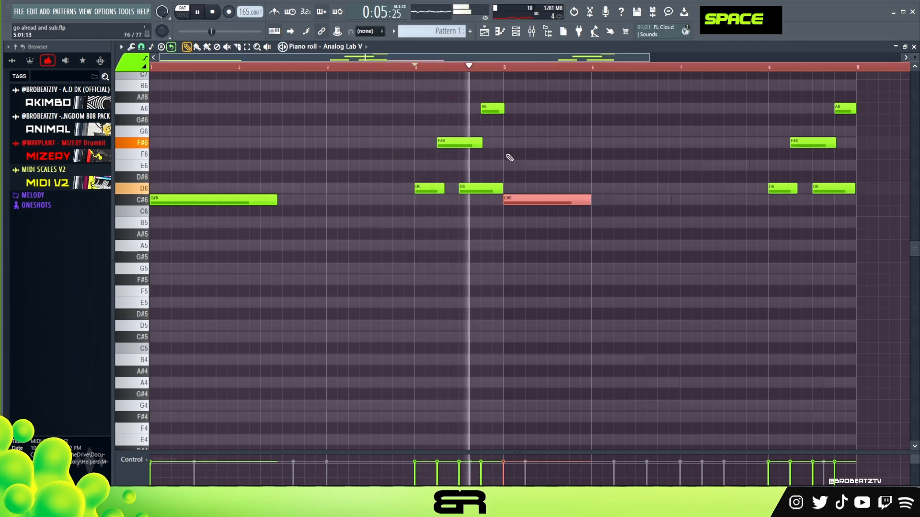
key("space")
key("ctrl+Down")
key("ctrl+Up")
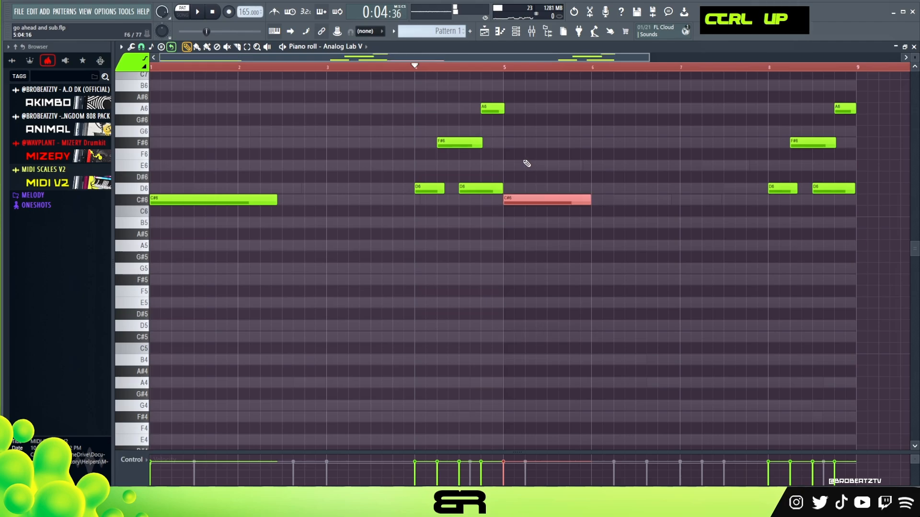
key("ctrl+a")
key("ctrl+Down")
right_click(515, 289)
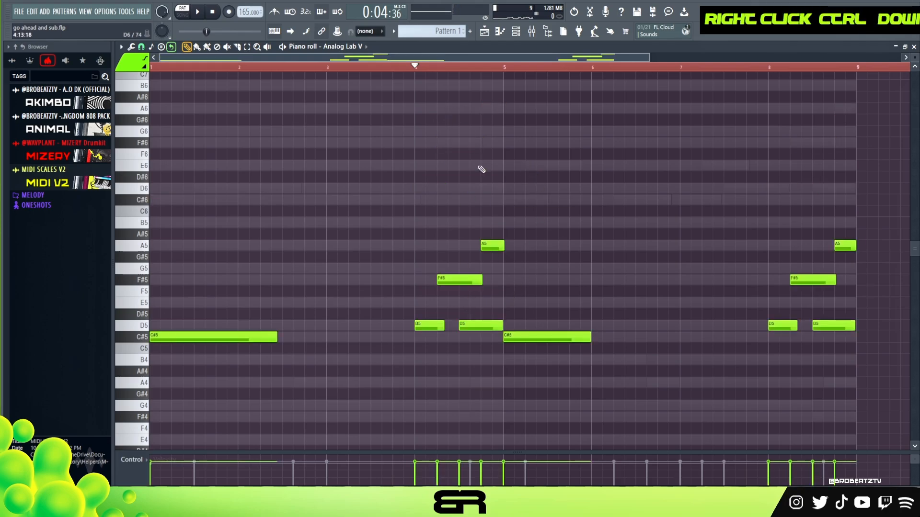
Step: Duplicate the eight-bar melody to start at bar 9 and transpose the copy up one octave
scroll(446, 66, "down", 2)
key("ctrl+a")
left_click_drag(174, 336, 644, 327, "shift")
key("ctrl+Up")
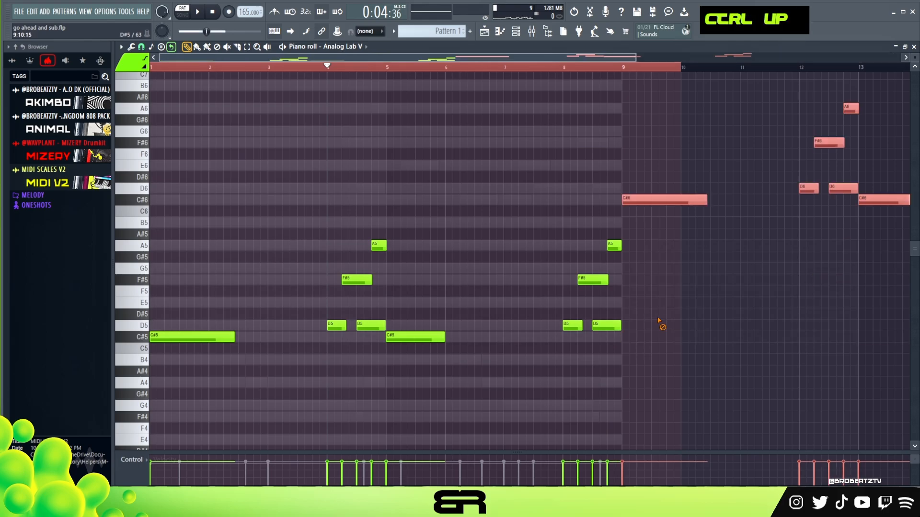
right_click(530, 75)
double_click(525, 62)
Step: Duplicate all chord and melody notes of the first Analog Lab V channel to start at bar 9
left_click(517, 34)
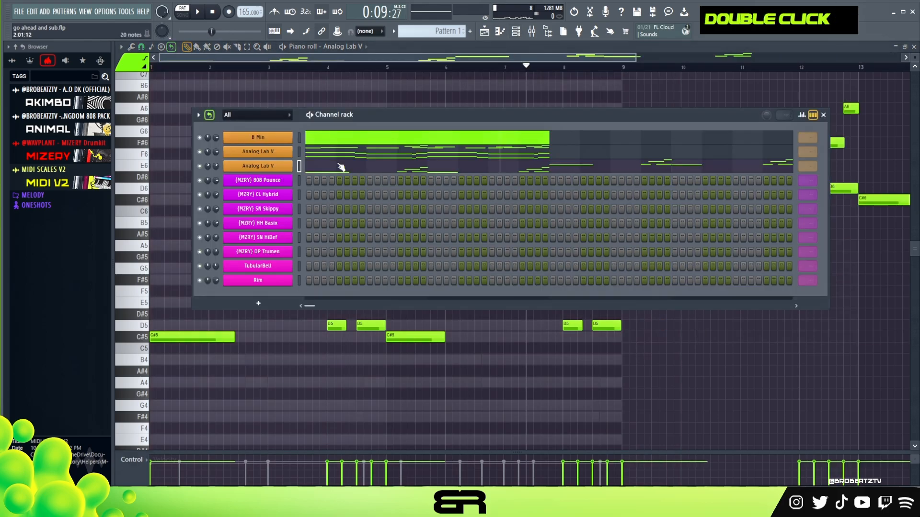
left_click(341, 166)
key("ctrl+a")
left_click_drag(163, 201, 636, 241, "shift")
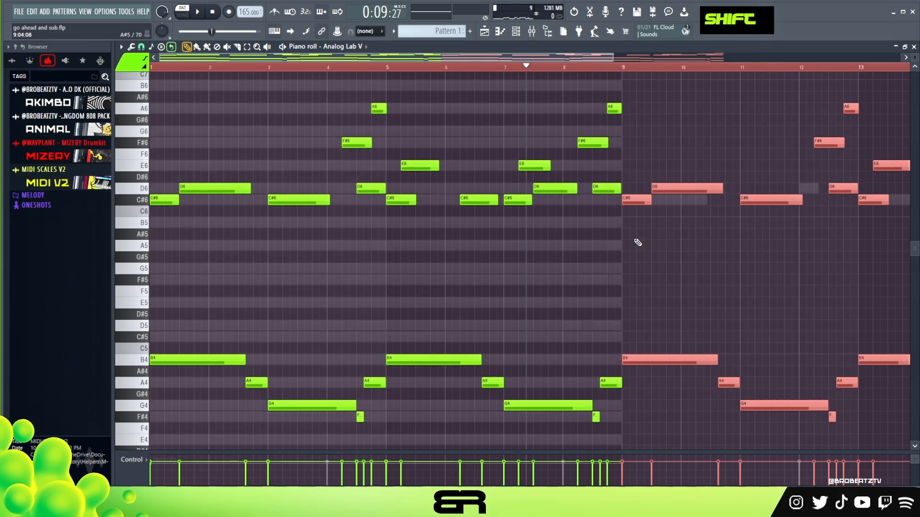
right_click(617, 228)
double_click(521, 68)
Step: Duplicate all notes of the B Min scale channel to start at bar 9 and show the channel rack
right_click(534, 86)
key("ctrl+a")
left_click_drag(166, 125, 646, 124, "shift")
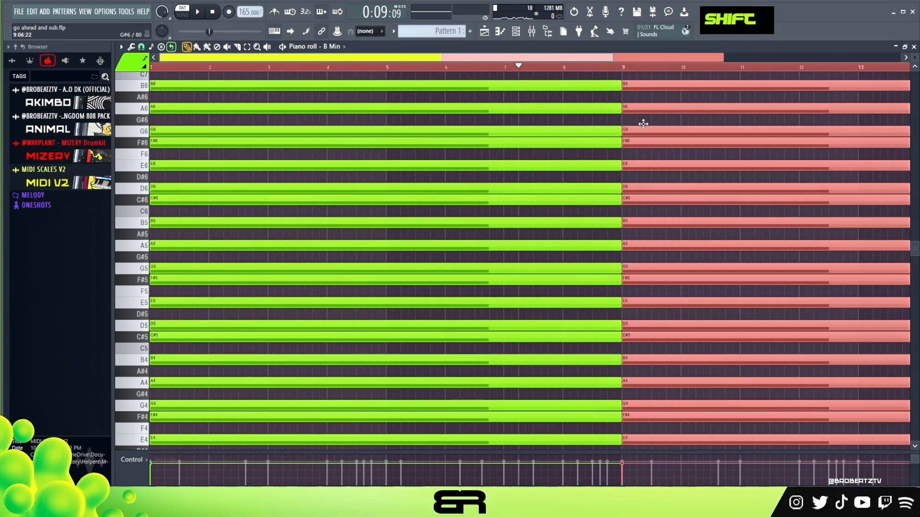
left_click(516, 33)
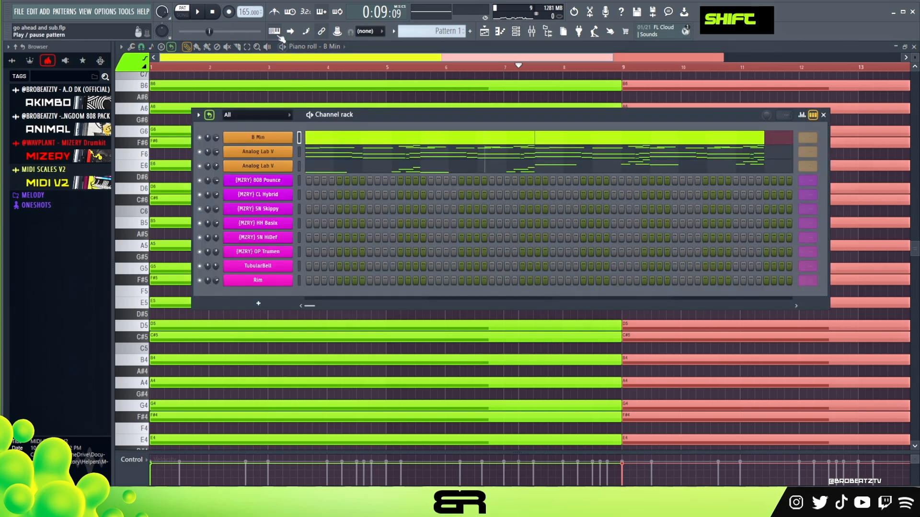
Step: Play the extended pattern while reviewing both Analog Lab V channels' notes, and move the channel rack clear of the upper notes
left_click(211, 13)
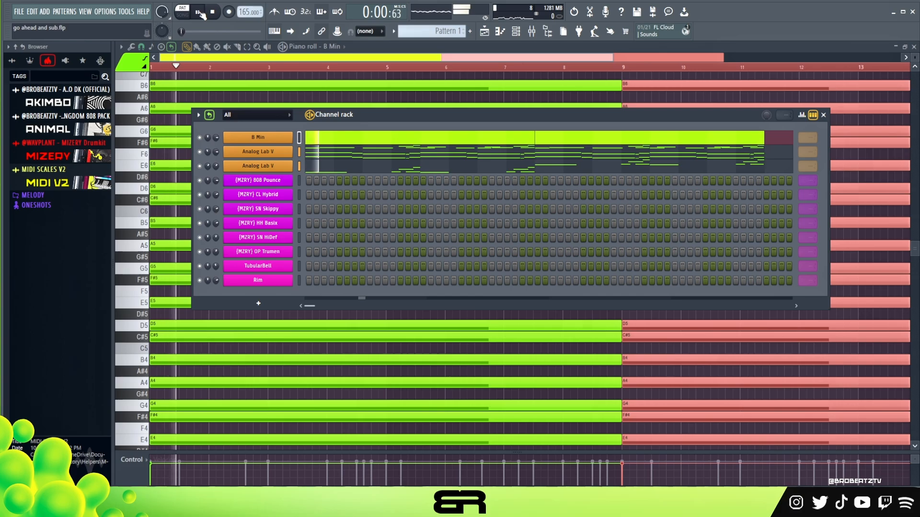
left_click(364, 161)
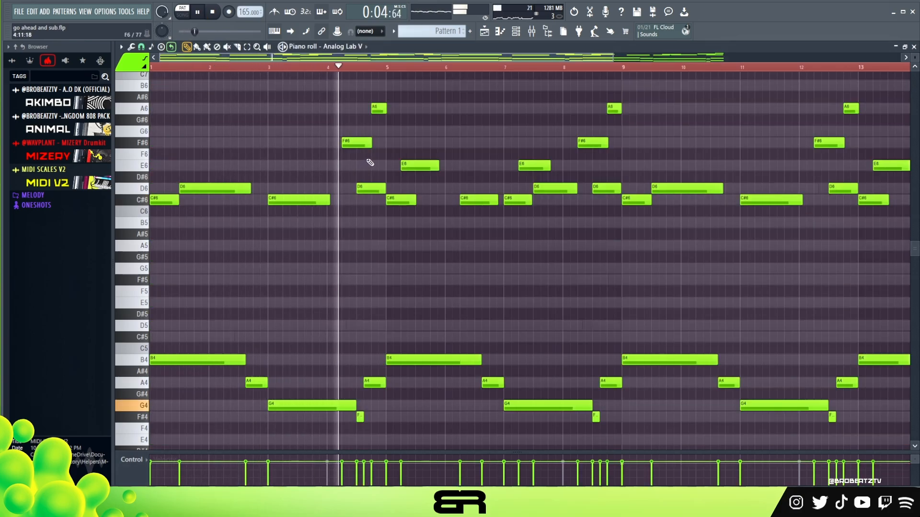
left_click(515, 33)
left_click(405, 161)
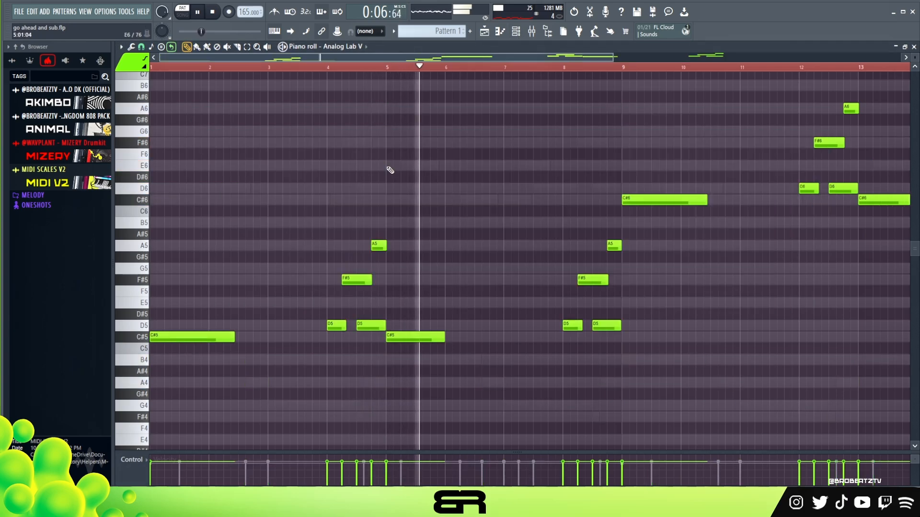
right_click(462, 210, "ctrl")
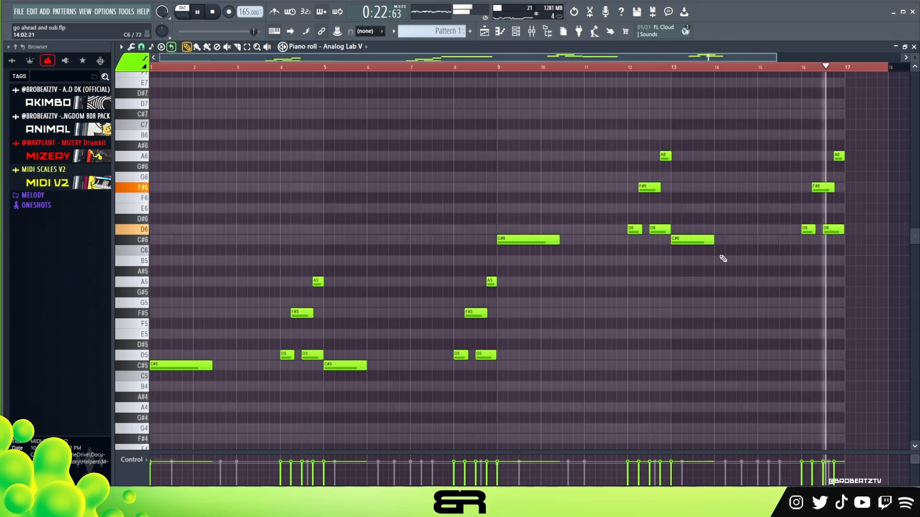
key("space")
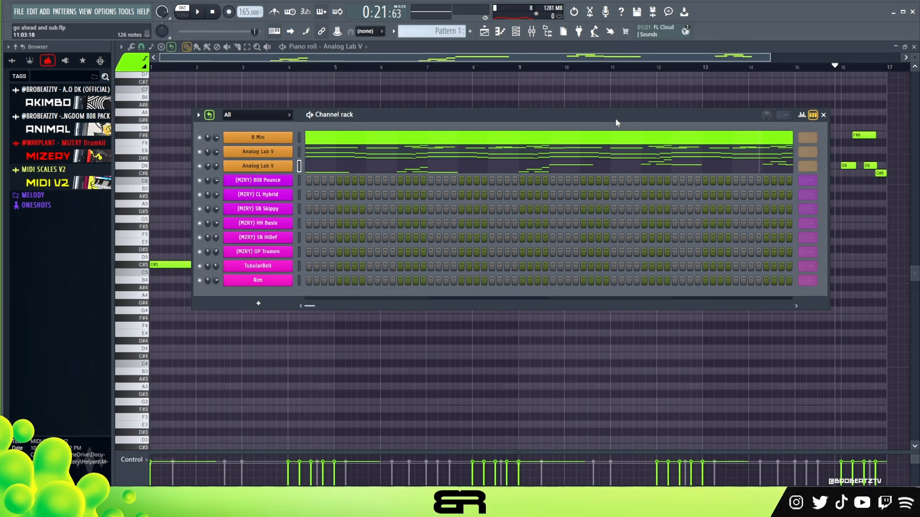
left_click_drag(630, 117, 646, 216)
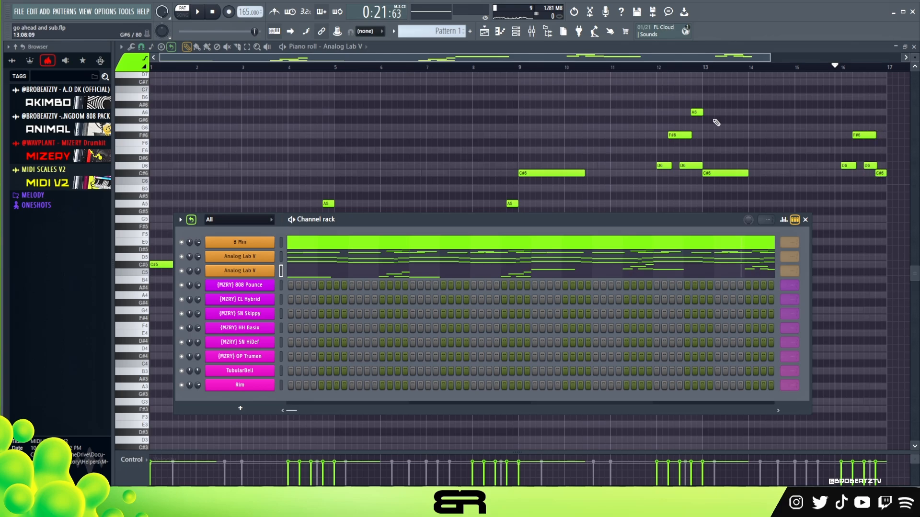
Step: Try an A6 in place of the final C#6 in bar 16, play the ending, and return the note to C#6
key("F6")
left_click(877, 112)
right_click(885, 172)
key("space")
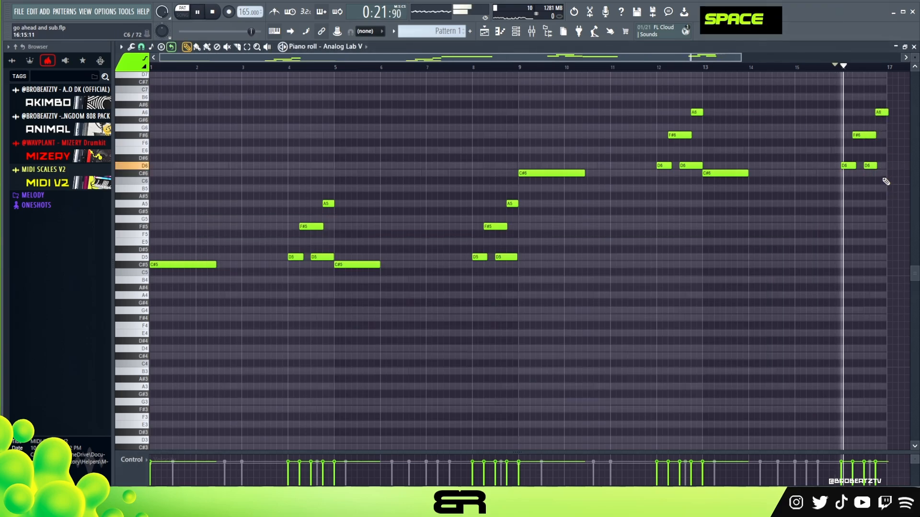
key("space")
left_click(881, 111, "shift")
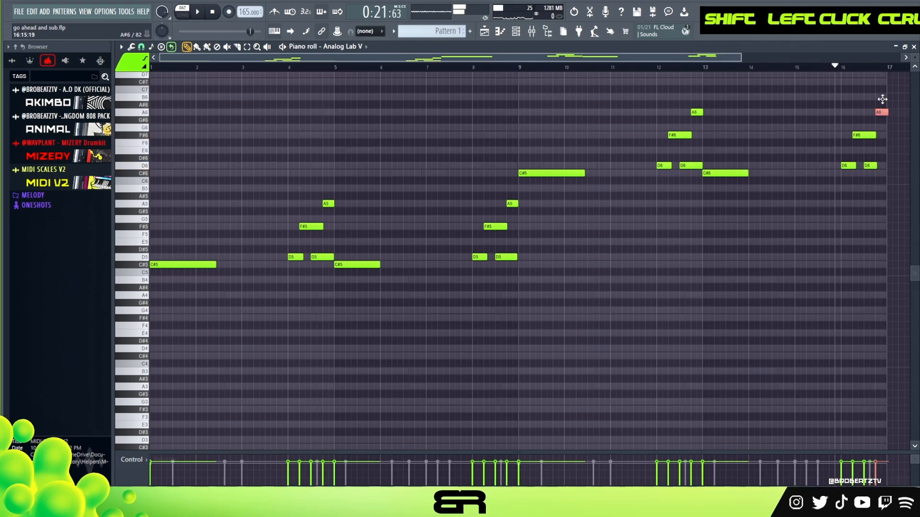
key("ctrl+Down")
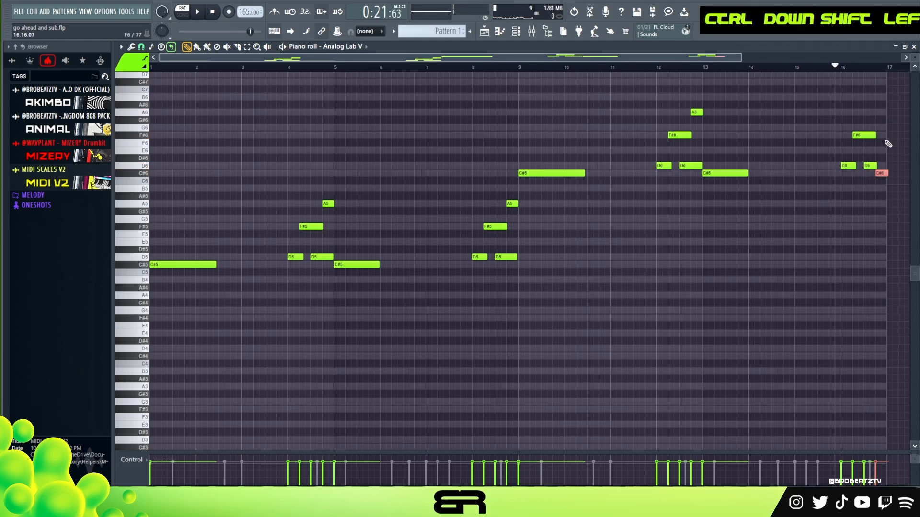
key("space")
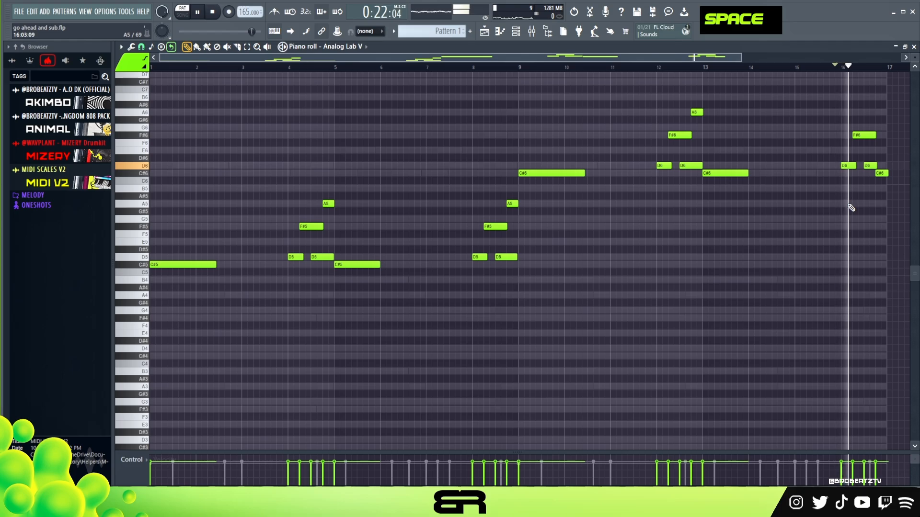
key("space")
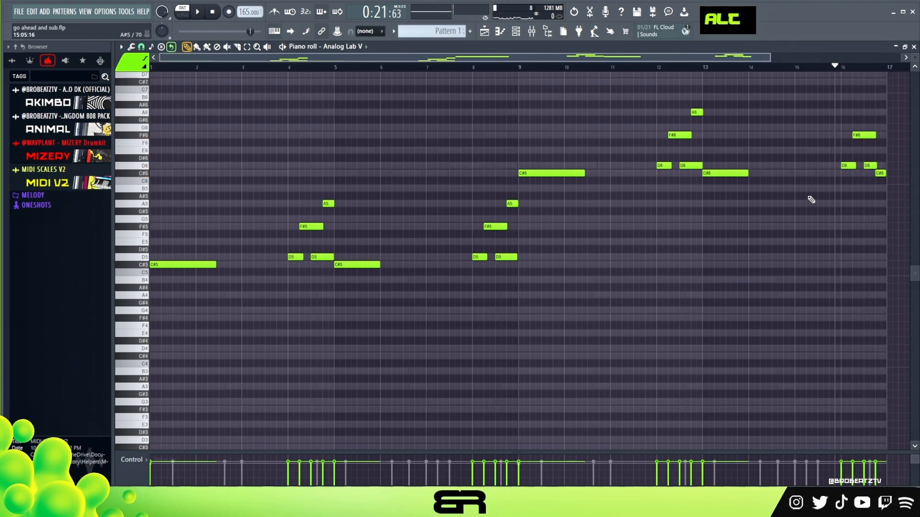
Step: Show the first Analog Lab V channel's notes in the piano roll and examine its lower bass notes
left_click(515, 31)
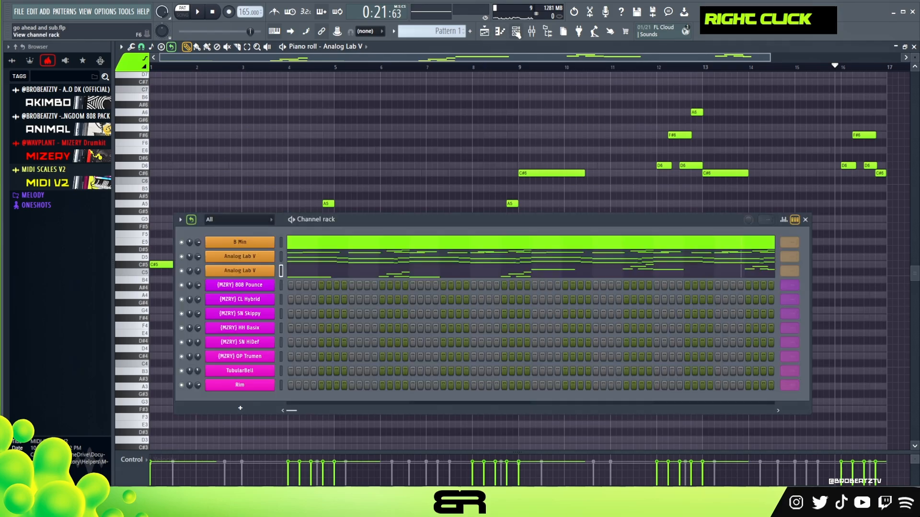
left_click(319, 263)
scroll(173, 213, "down", 3)
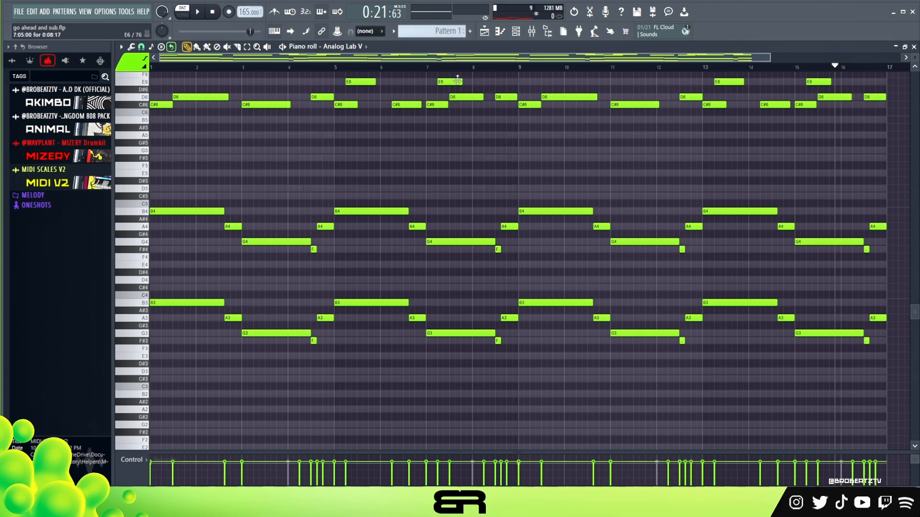
Step: Open the (MZRY) 808 Pounce channel's piano roll, place a B4 note at the start of bar 1, and play it
left_click(516, 32)
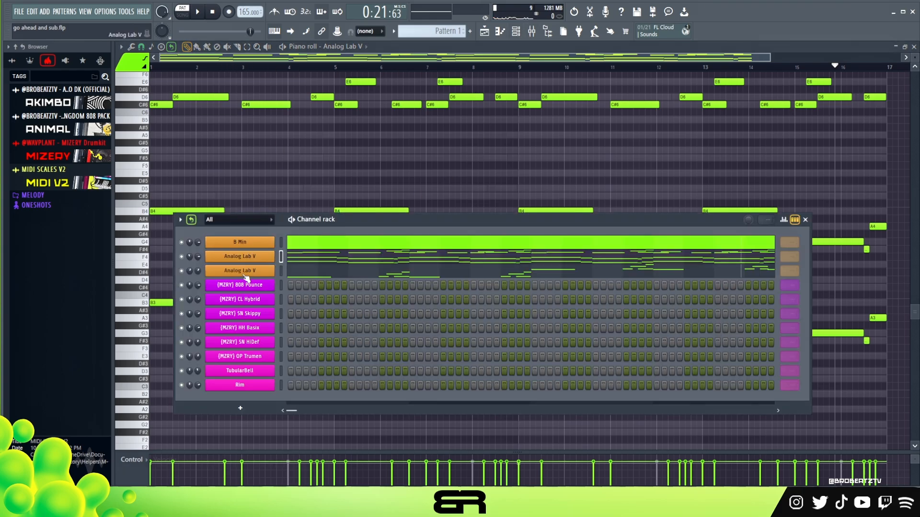
right_click(254, 286)
left_click(287, 286)
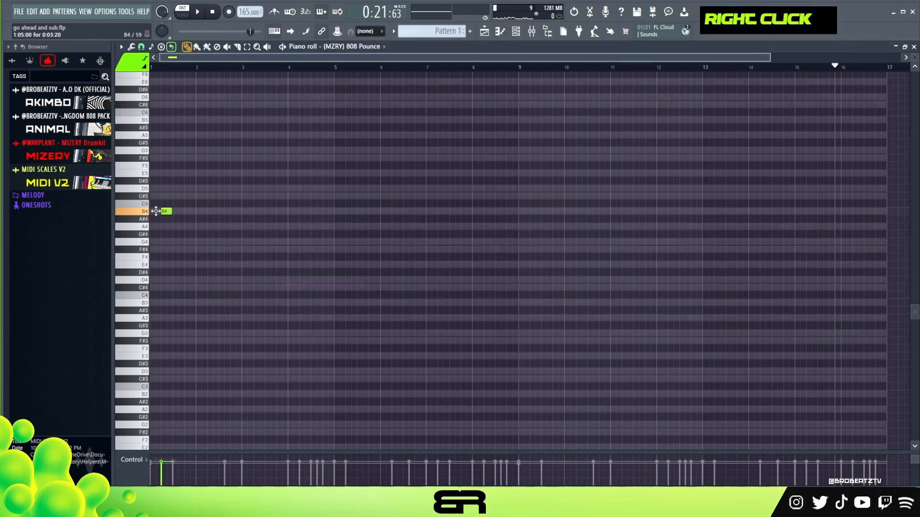
left_click(156, 211)
key("space")
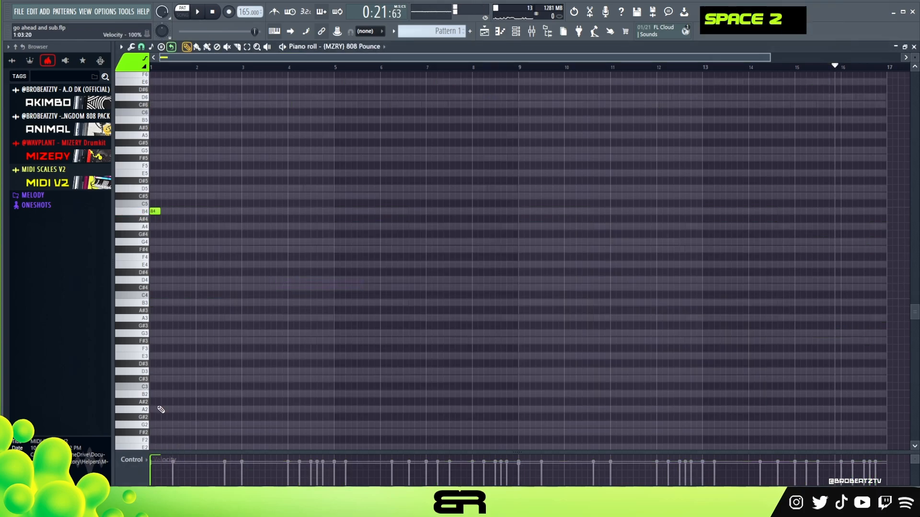
scroll(183, 59, "up", 3)
key("space")
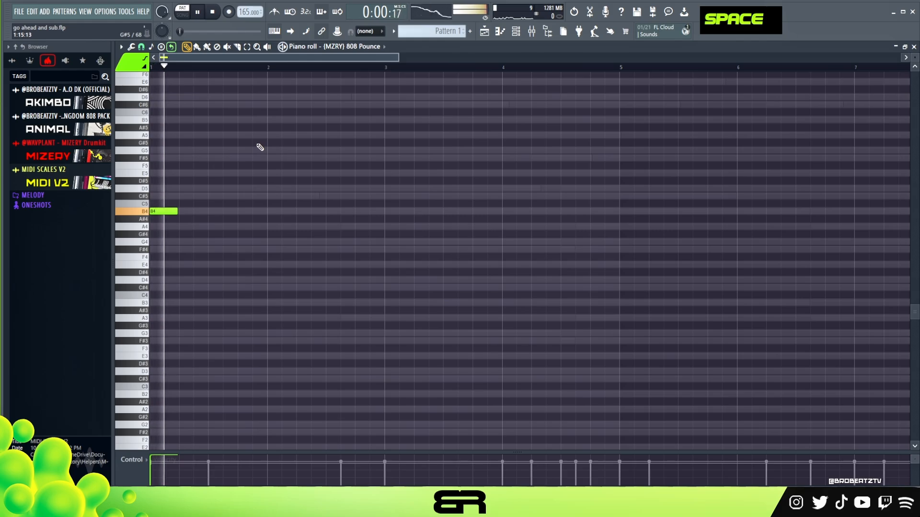
key("space")
Step: Lengthen the first B4 note and add two matching B4 notes in bar 2, at steps 5 and 11
key("space")
left_click_drag(176, 234, 320, 237)
key("space")
key("space")
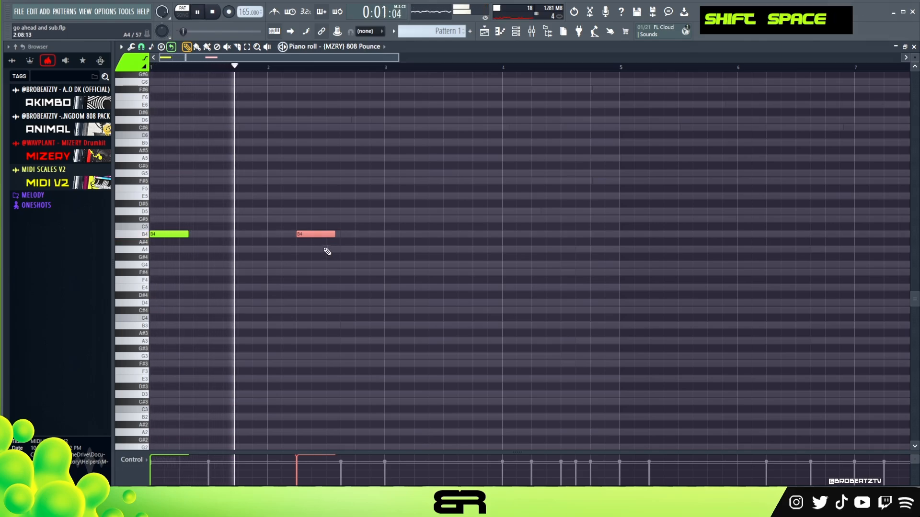
right_click(349, 236)
left_click(349, 234)
key("space")
key("space")
Step: Change the 808 note at step 11 of bar 2 to A5 and play the result
left_click(360, 235, "ctrl")
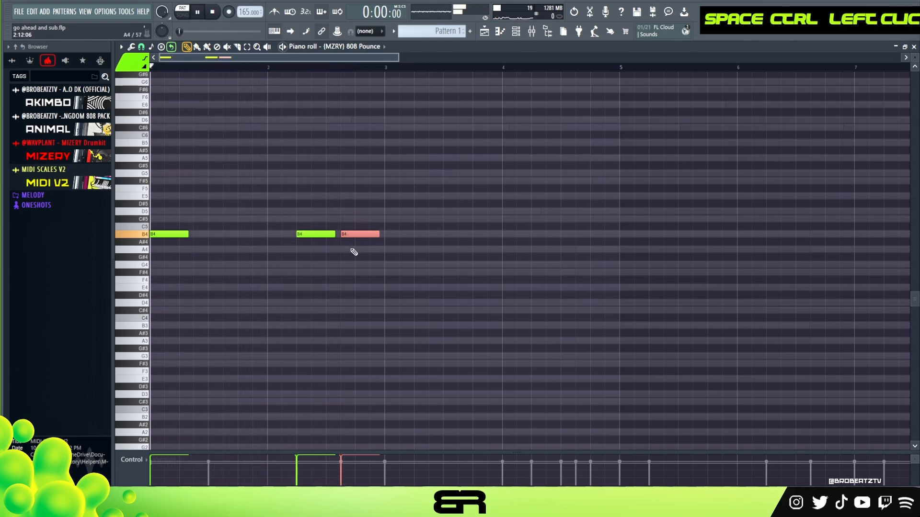
key("ctrl+Up")
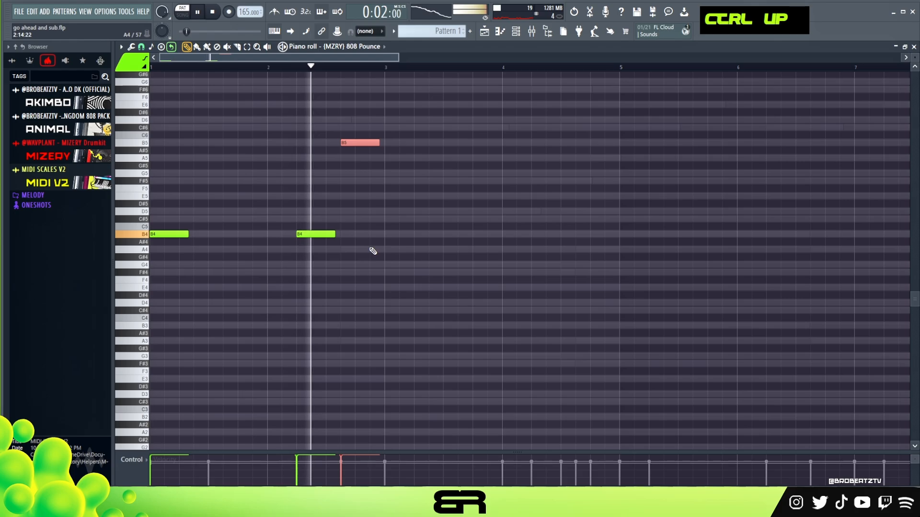
key("space")
key("space")
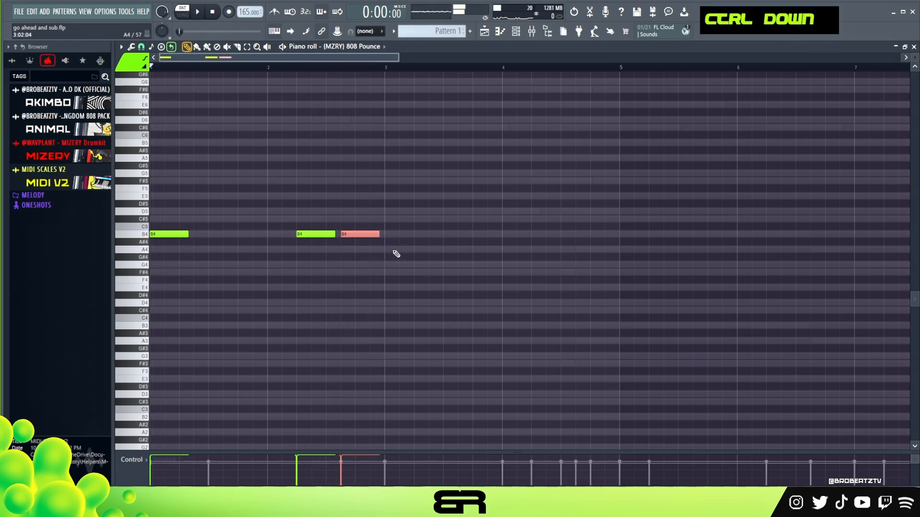
key("ctrl+Up")
key("space")
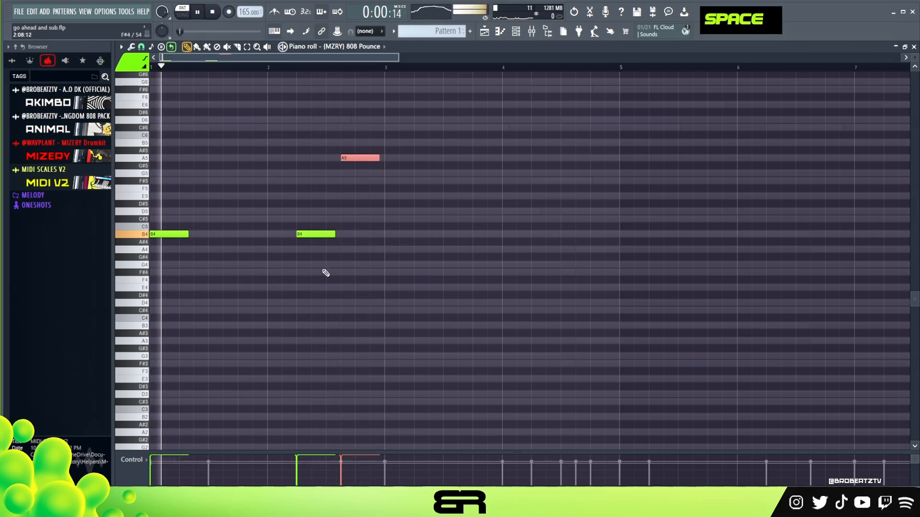
Step: Add an 808 note of the same length at the start of bar 3 and tune it to G4
left_click(197, 240, "ctrl")
mouse_move(181, 234)
left_mouse_down()
mouse_move(341, 235)
mouse_move(416, 247)
left_mouse_up()
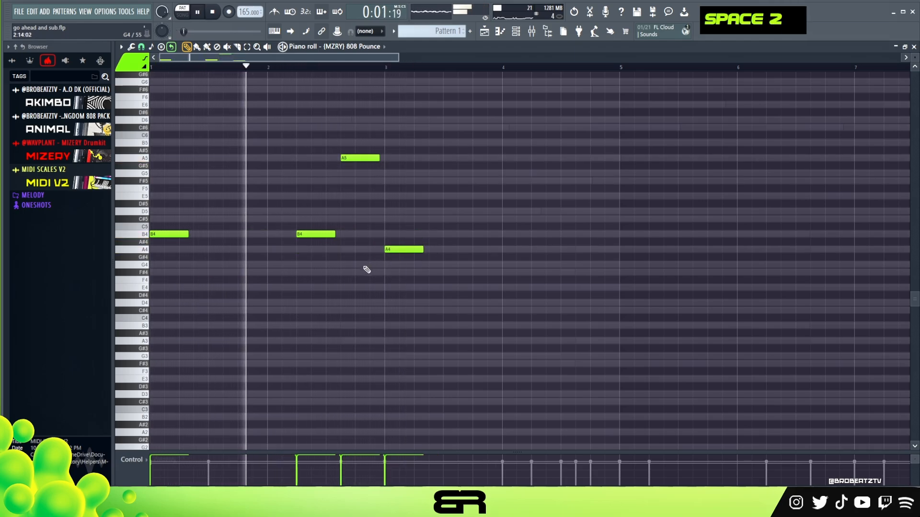
right_click(394, 283)
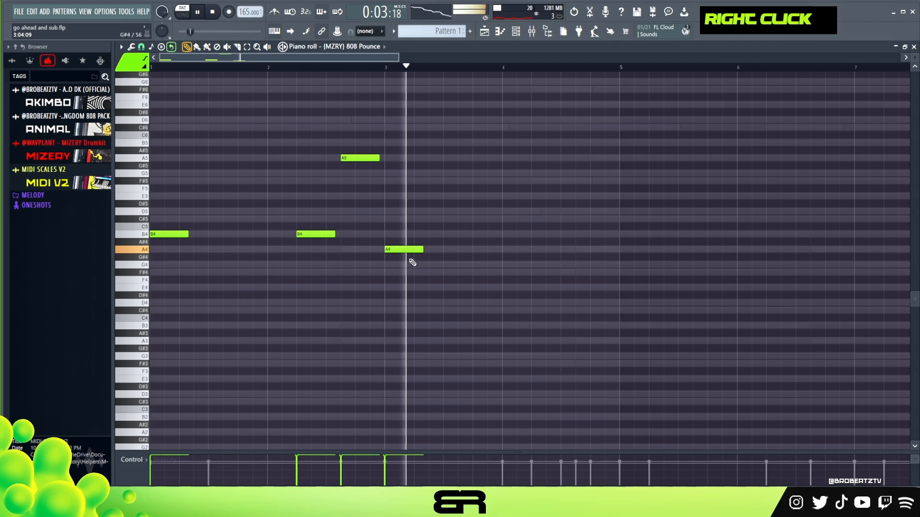
key("space")
left_click_drag(407, 250, 406, 265)
key("space")
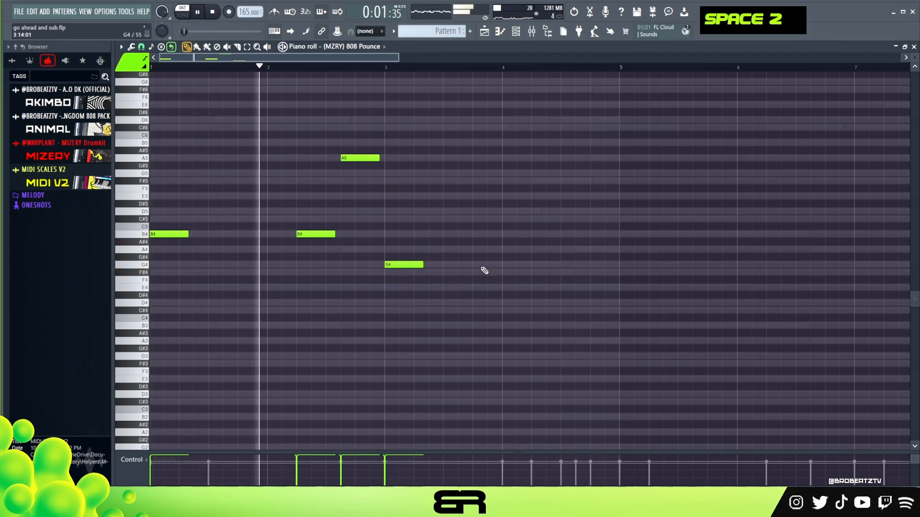
Step: Add a G4 at step 5 and an A4 at step 11 of bar 4 to the 808 line
left_click(534, 265)
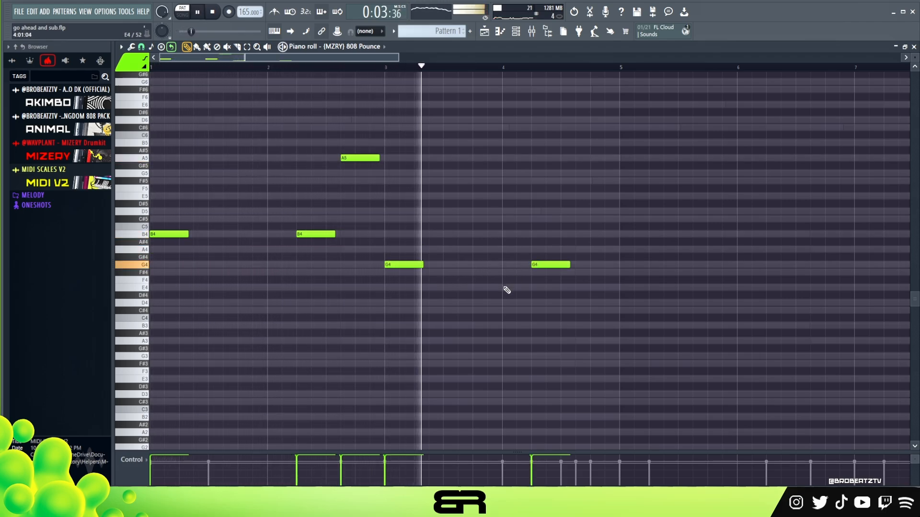
left_click(580, 249)
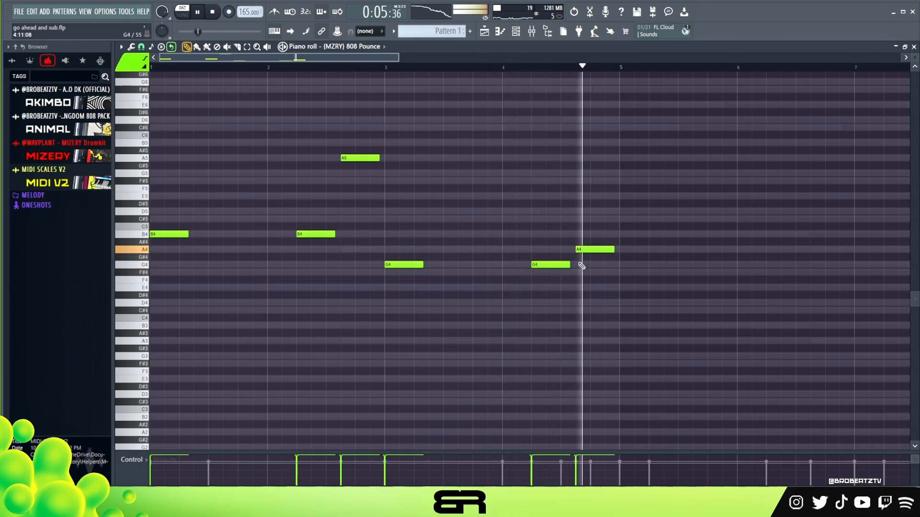
key("space")
key("space")
Step: Shorten the A4 in bar 4 and add a second, short A4 at step 15 ending with the bar
left_click_drag(611, 250, 604, 250)
left_click(606, 249)
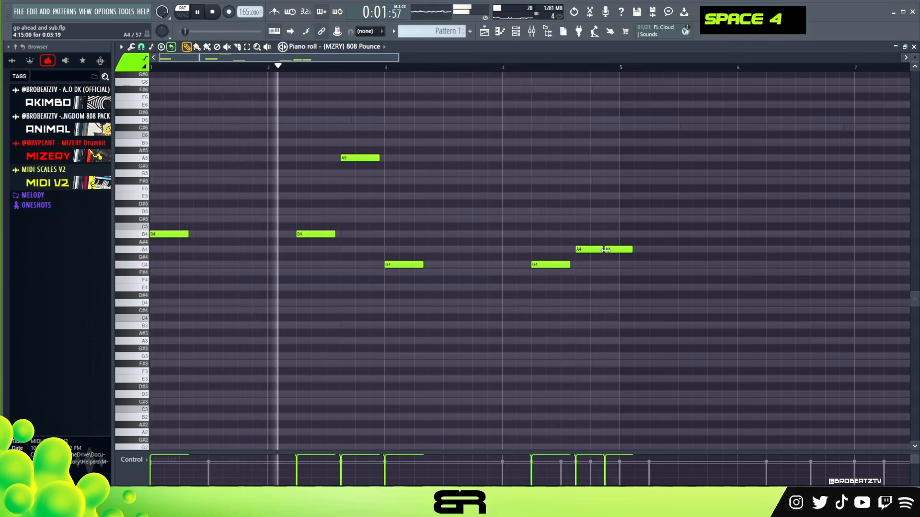
left_click(617, 251, "ctrl")
right_click(619, 250, "shift")
key("ctrl+d")
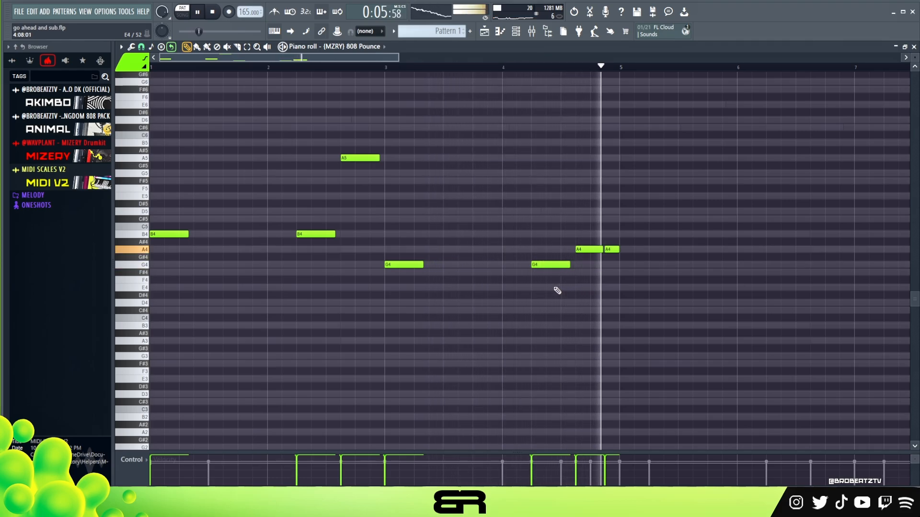
Step: Duplicate the four-bar 808 pattern to start at bar 5
key("space")
left_click_drag(621, 314, 590, 301)
left_click_drag(170, 236, 640, 223)
left_click_drag(914, 57, 914, 53)
scroll(706, 192, "up", 2)
right_click(707, 193)
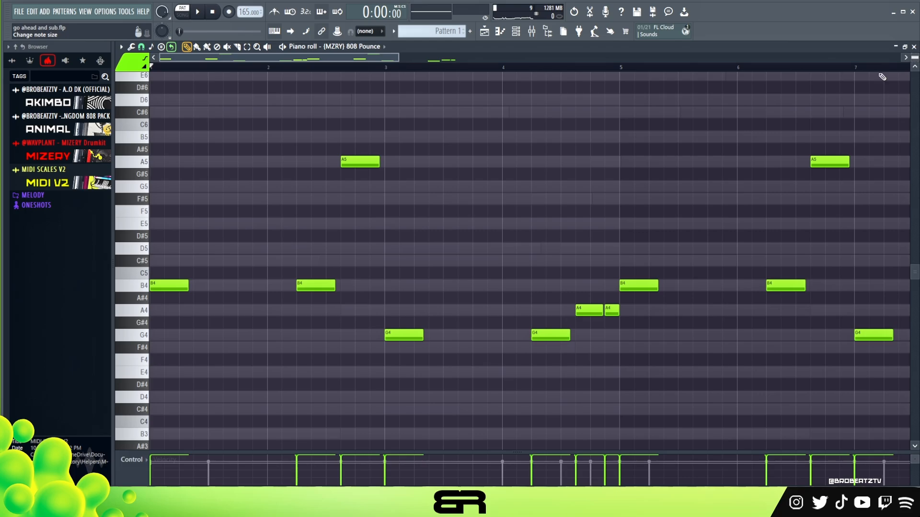
Step: Add an extra B4 at step 7 of bar 5 and an extra G4 at step 7 of bar 7 to the 808 line
left_click_drag(282, 284, 305, 301)
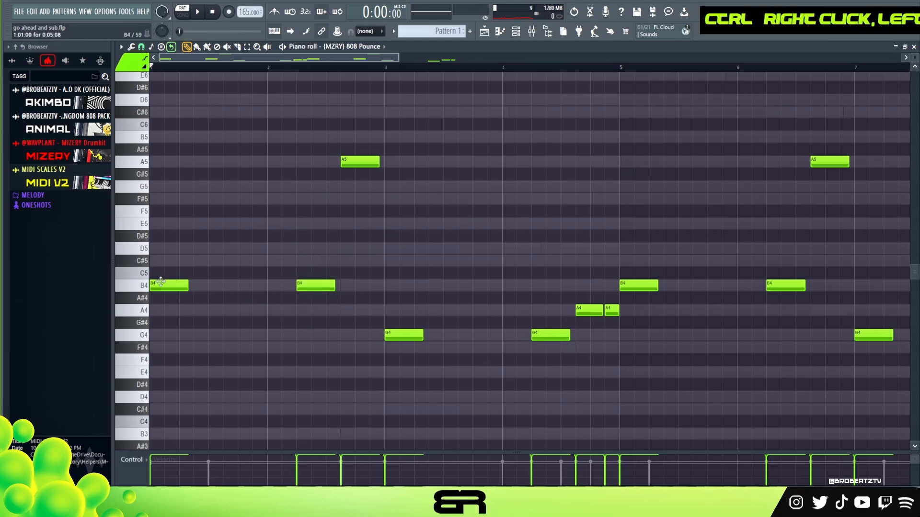
left_click_drag(399, 57, 461, 57)
mouse_move(540, 256)
left_mouse_down()
mouse_move(549, 302)
mouse_move(584, 287)
left_mouse_up()
key("space")
right_click(697, 324)
left_click_drag(737, 348, 760, 346)
right_click(738, 350)
left_click(749, 335)
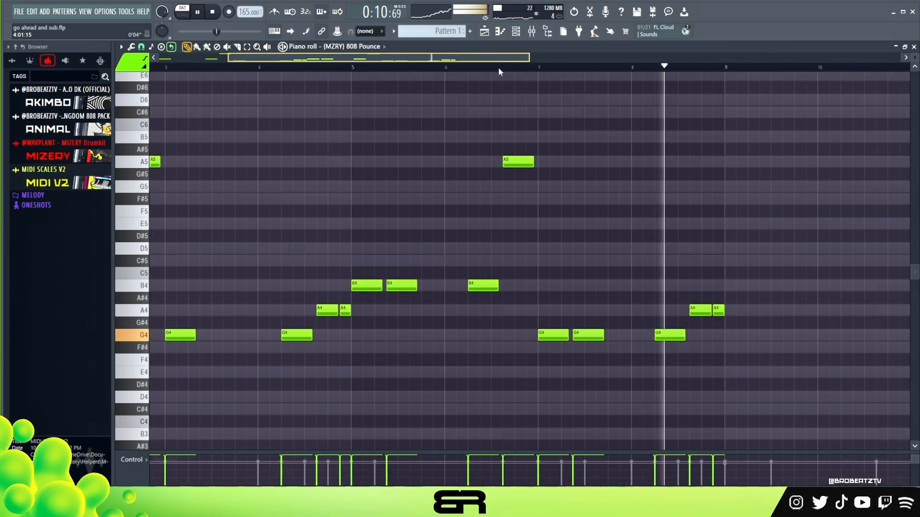
Step: Shorten the first A4 in bar 8, insert a short A5 between the two A4 notes, and play the 808 line
left_click_drag(678, 314, 666, 318)
left_click(672, 310, "ctrl")
key("ctrl+Up")
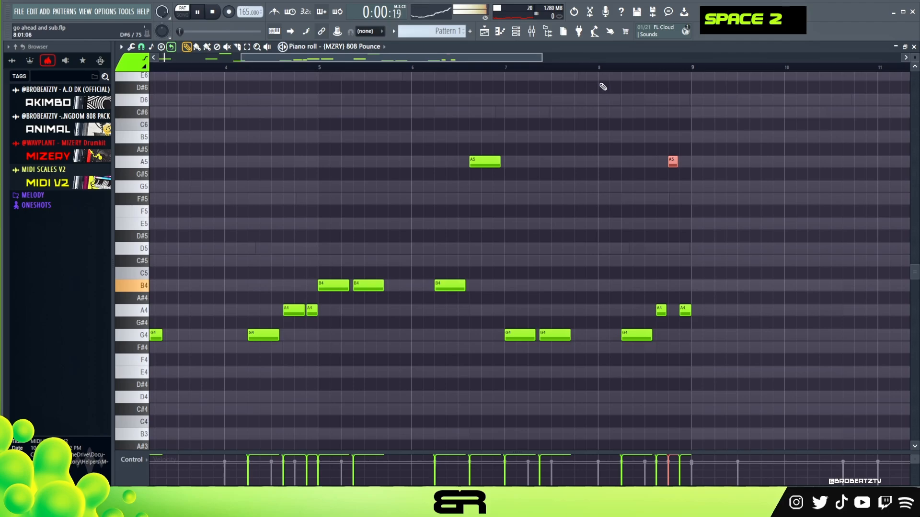
key("space")
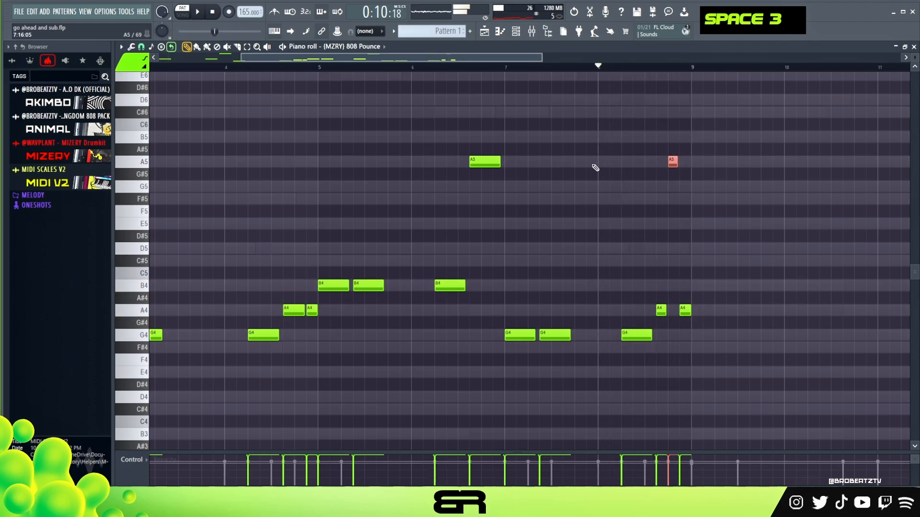
Step: Set a Bar loop point on the (MZRY) 808 Pounce channel so that its eight-bar line repeats from bar 9
left_click(517, 33)
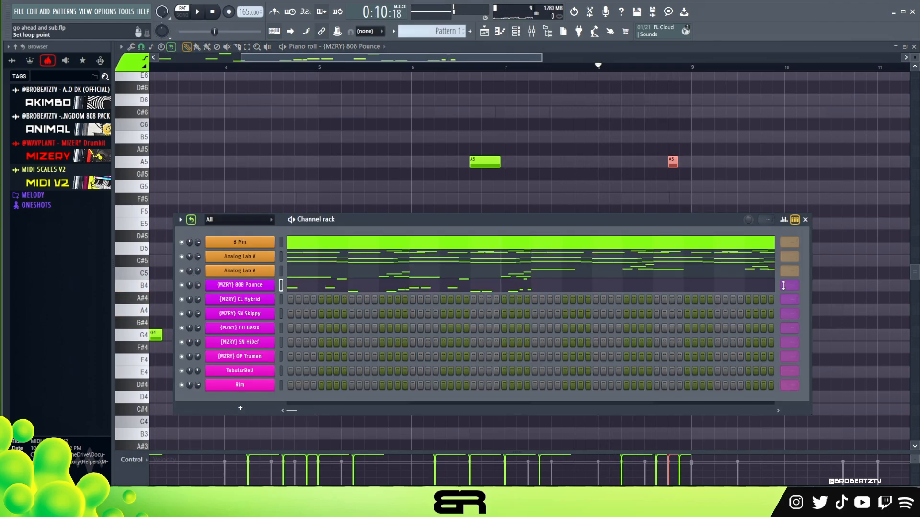
scroll(783, 285, "down", 1)
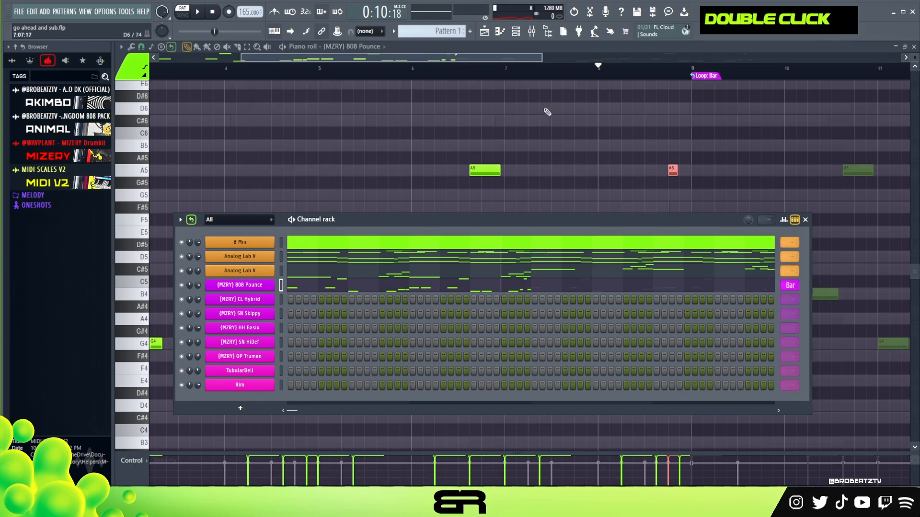
right_click(552, 131)
Step: Put (MZRY) CL Hybrid and (MZRY) SN Skippy hits on steps 9 and 25, set both channels to loop by Bar, and play
left_click(517, 33)
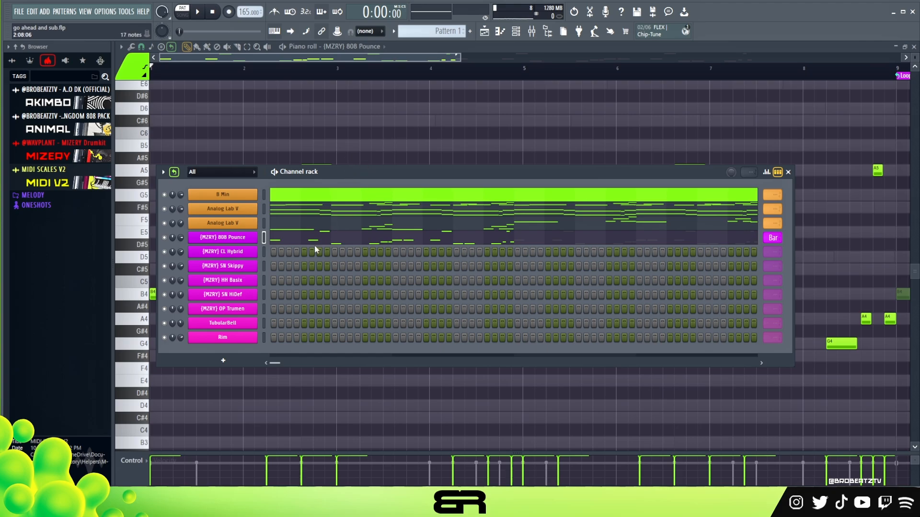
double_click(334, 253)
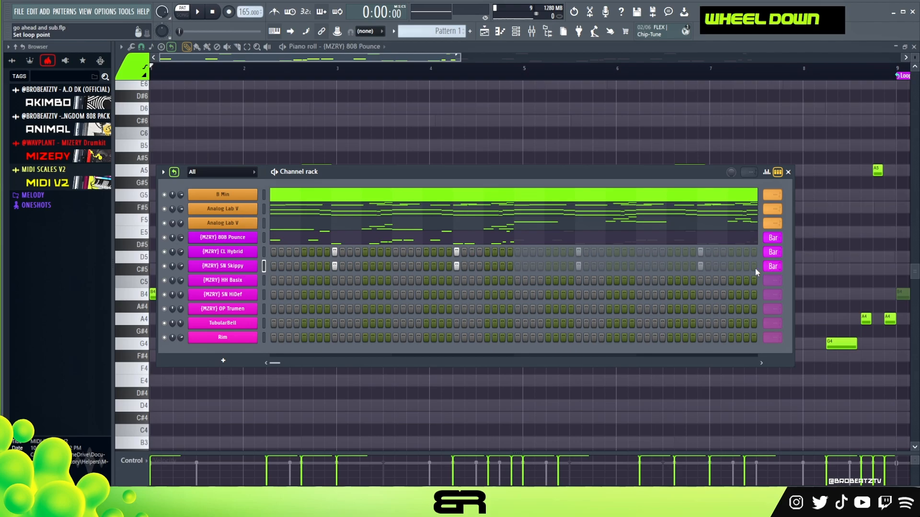
key("space")
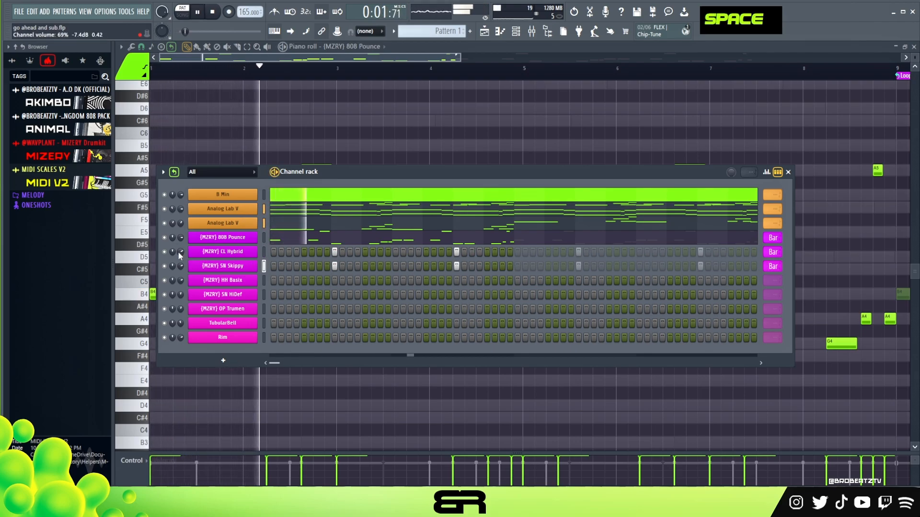
key("space")
key("space")
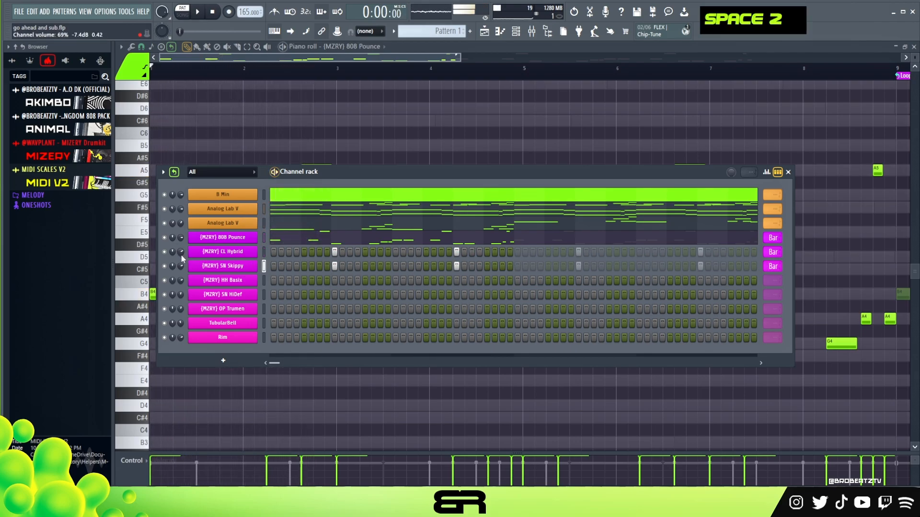
Step: Adjust the velocities of the two (MZRY) CL Hybrid hits to near maximum in the graph editor and audition them
left_click(767, 173)
left_click(456, 274)
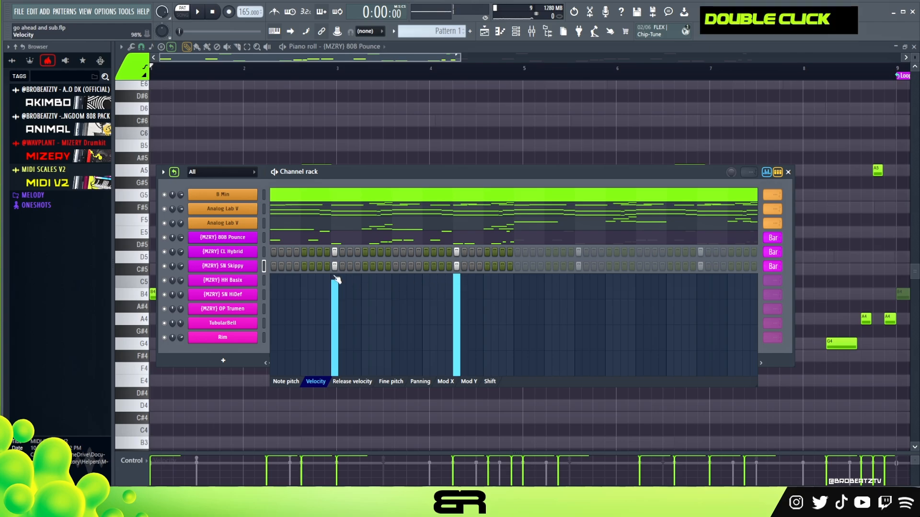
left_click(264, 253)
mouse_move(331, 263)
left_mouse_down()
mouse_move(401, 247)
mouse_move(474, 251)
left_mouse_up()
key("space")
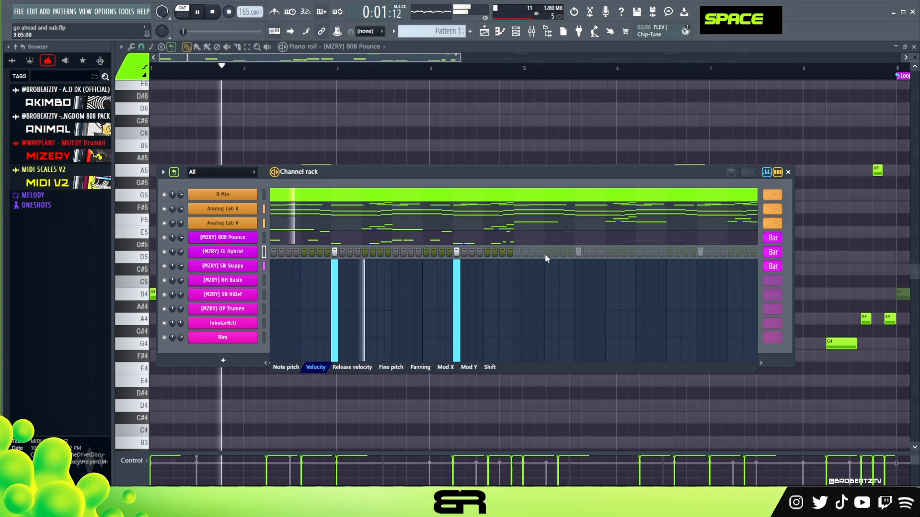
key("space")
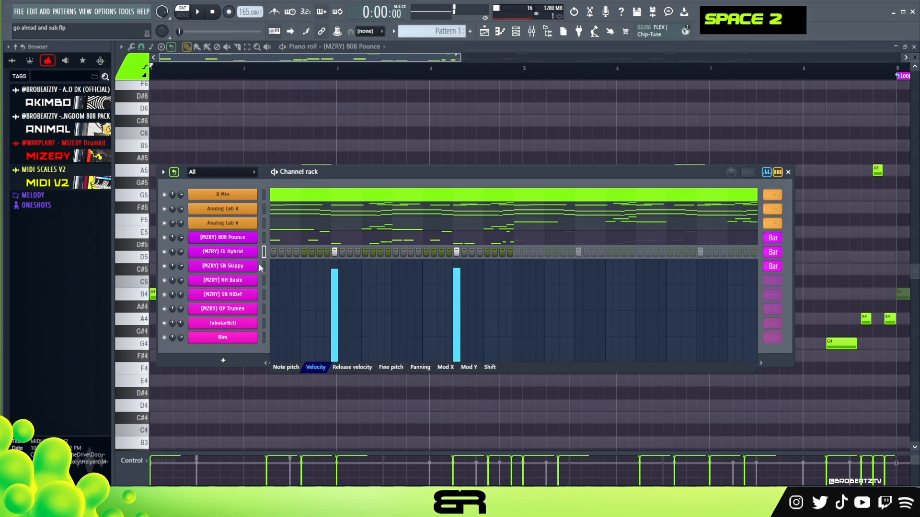
Step: Lower both (MZRY) SN Skippy hits to about 86% velocity, close the graph editor, and play the pattern
left_click(264, 266)
mouse_move(317, 278)
left_mouse_down()
mouse_move(356, 292)
mouse_move(468, 288)
left_mouse_up()
key("space")
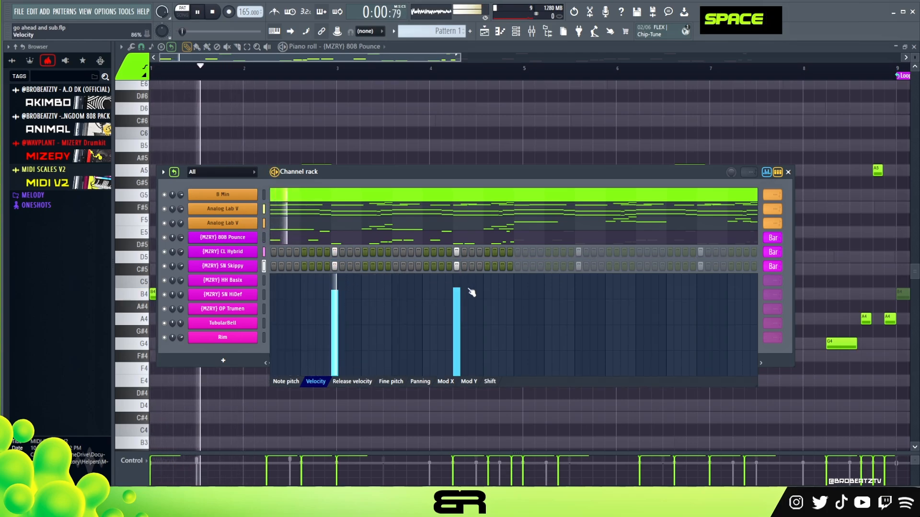
double_click(456, 300)
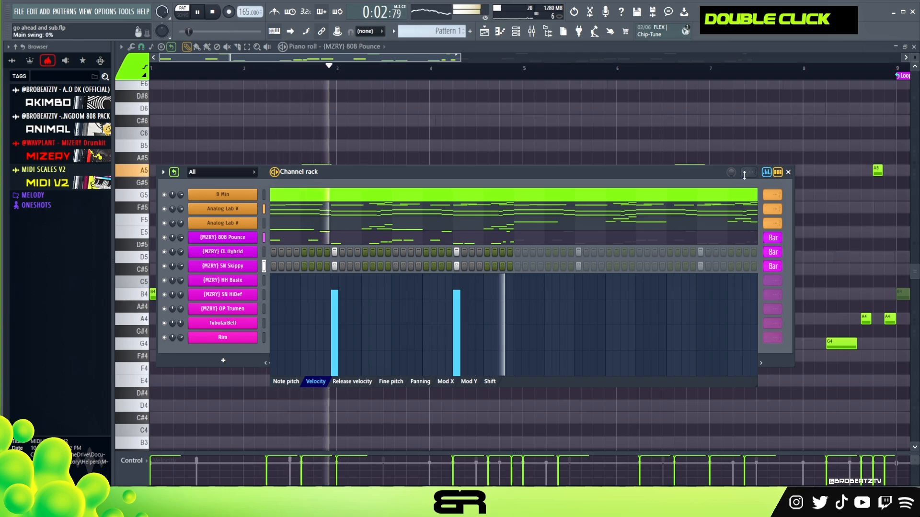
left_click(766, 172)
key("space")
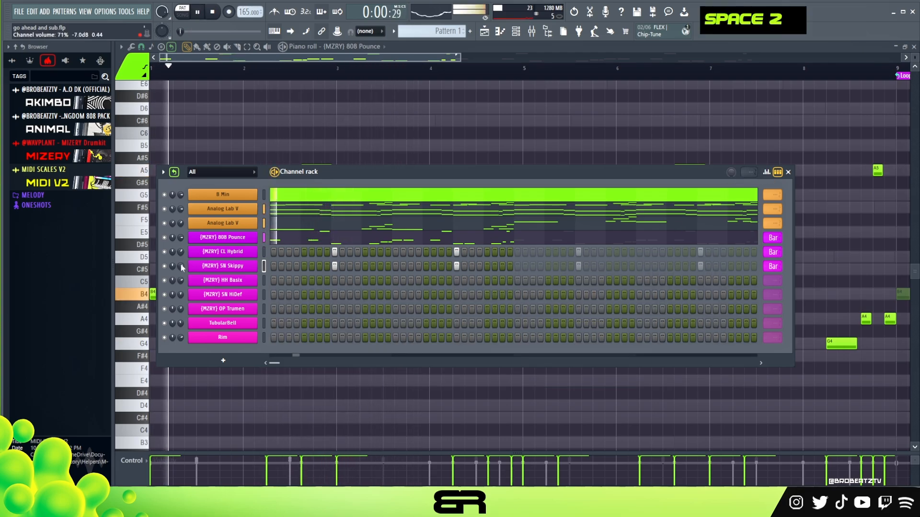
key("space")
Step: Add (MZRY) HH Basix hits on every second step and duplicate them in the piano roll to fill bar 1
left_click(289, 280)
left_click(305, 281)
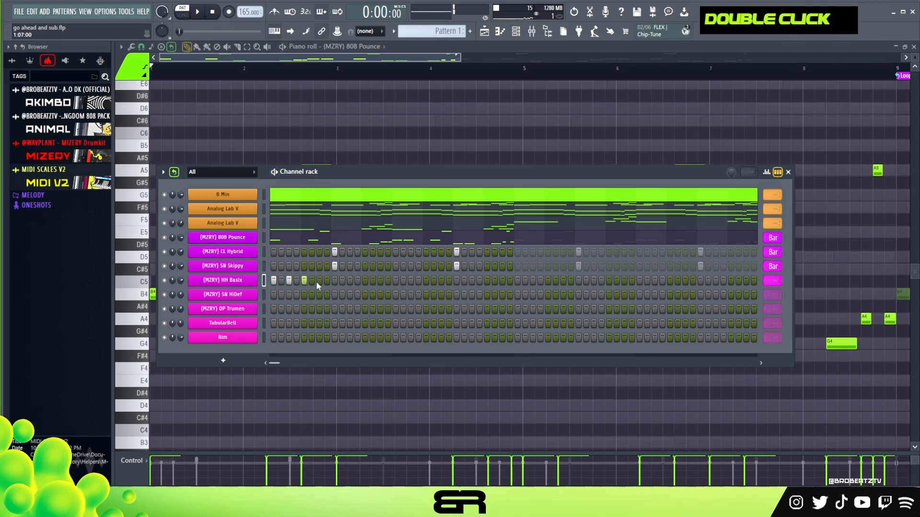
right_click(254, 280)
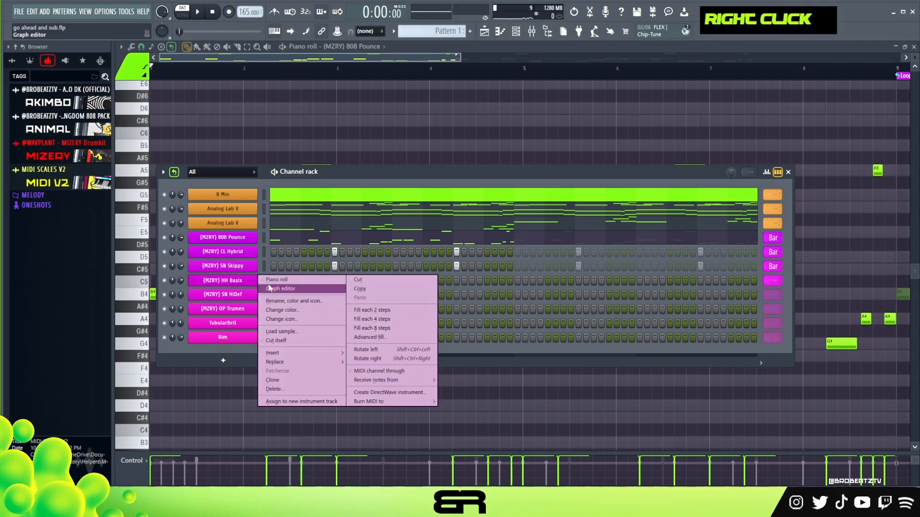
left_click(270, 280)
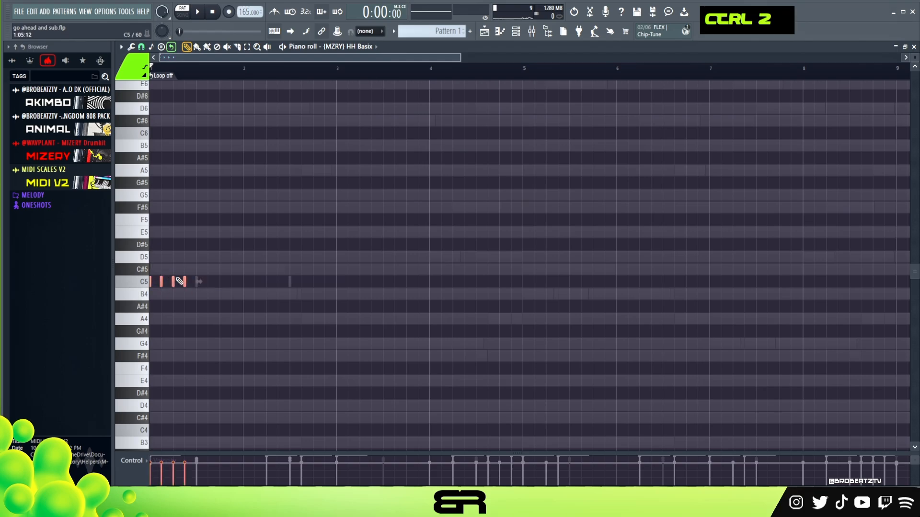
left_click_drag(185, 285, 233, 283)
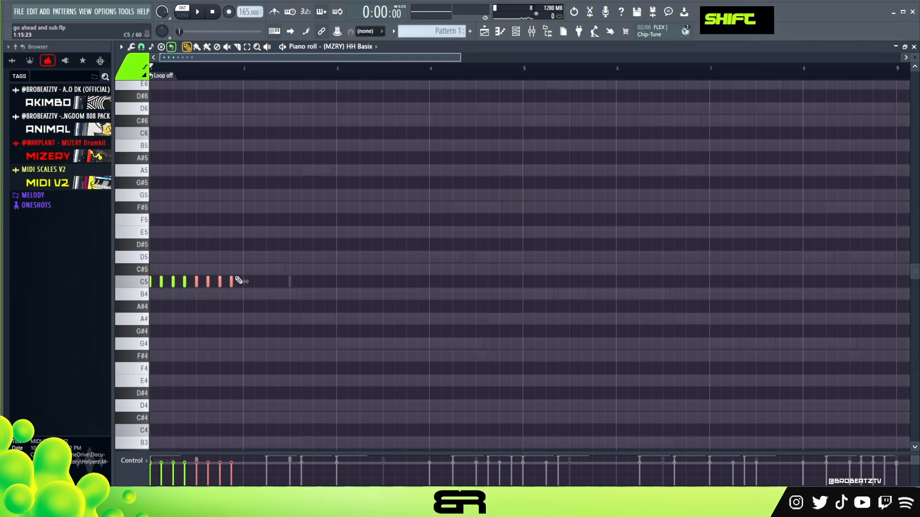
scroll(173, 69, "up", 3)
right_click(287, 308)
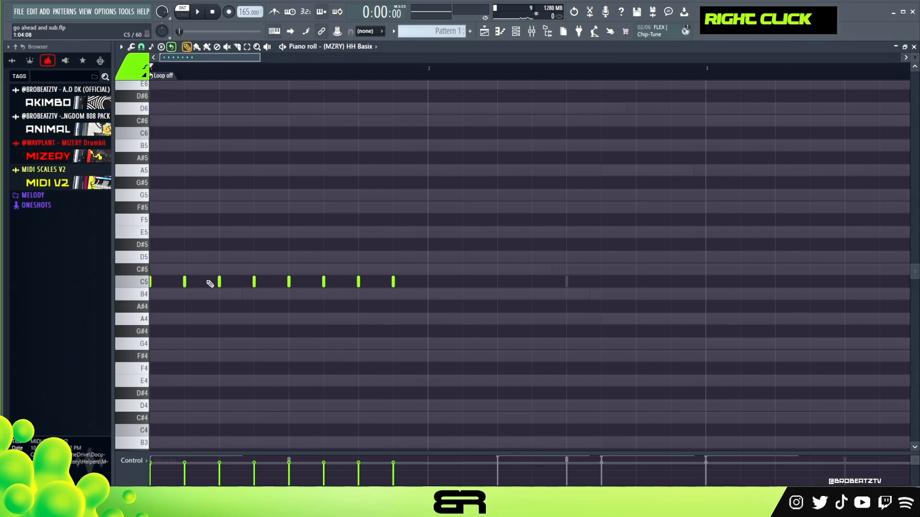
Step: Lower the velocity of every second C5 hi-hat hit in bar 1 and play the pattern
key("space")
key("space")
left_click(184, 282, "ctrl")
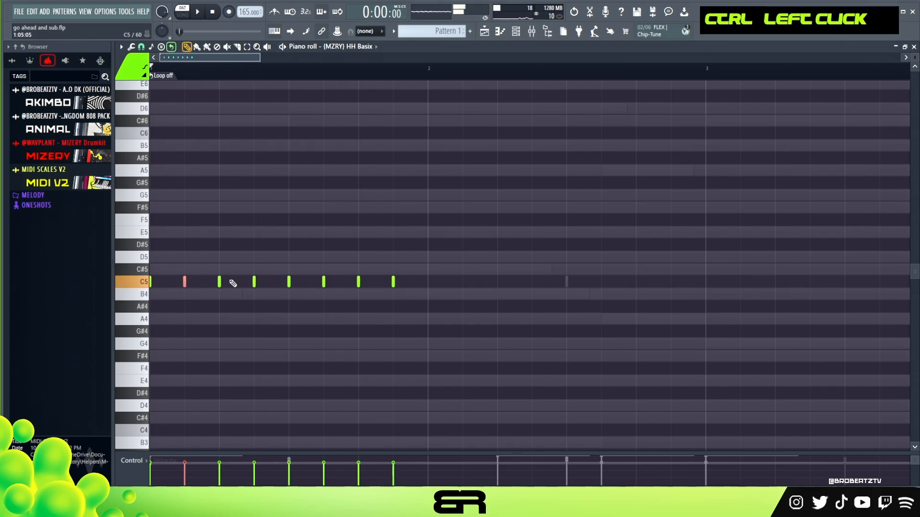
key("space")
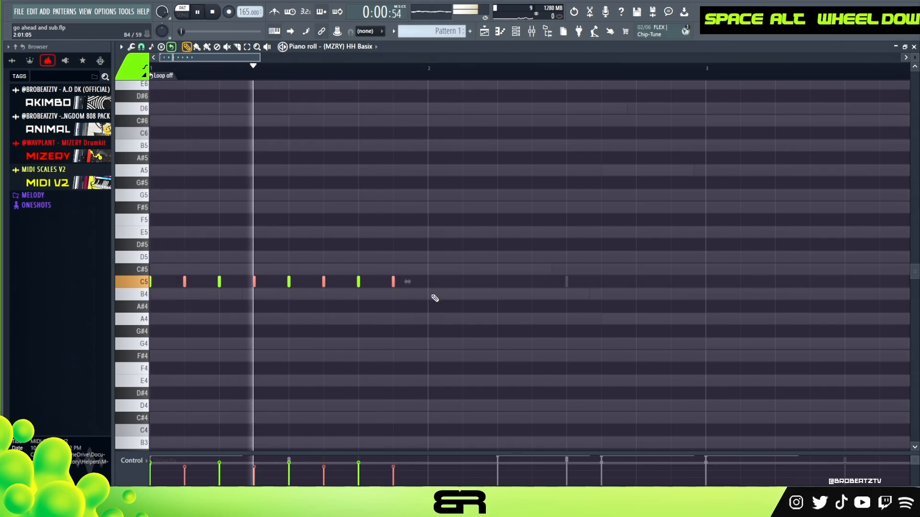
key("ctrl+a")
key("space")
key("space")
right_click(403, 316)
key("space")
Step: Enlarge the velocity lane, raise all hi-hat velocities slightly, play, and shrink the lane again
left_click_drag(310, 451, 306, 339)
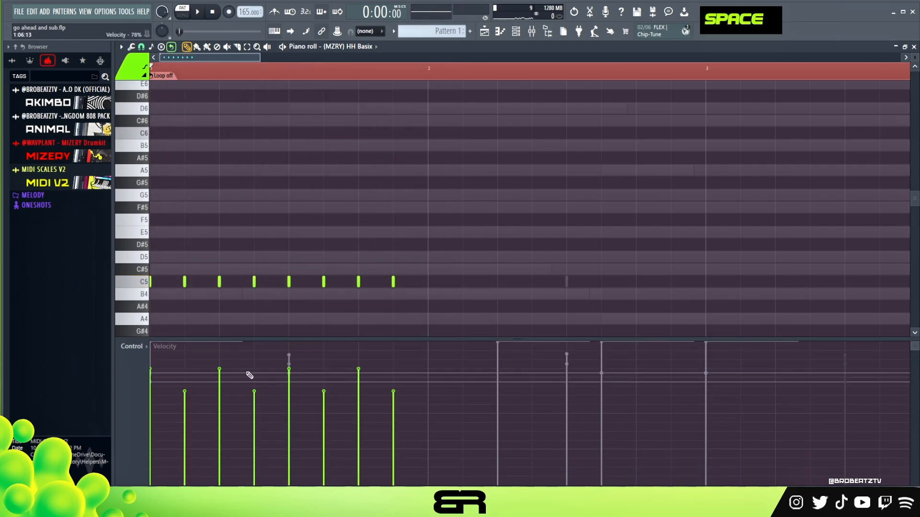
key("ctrl+a")
key("alt")
key("space")
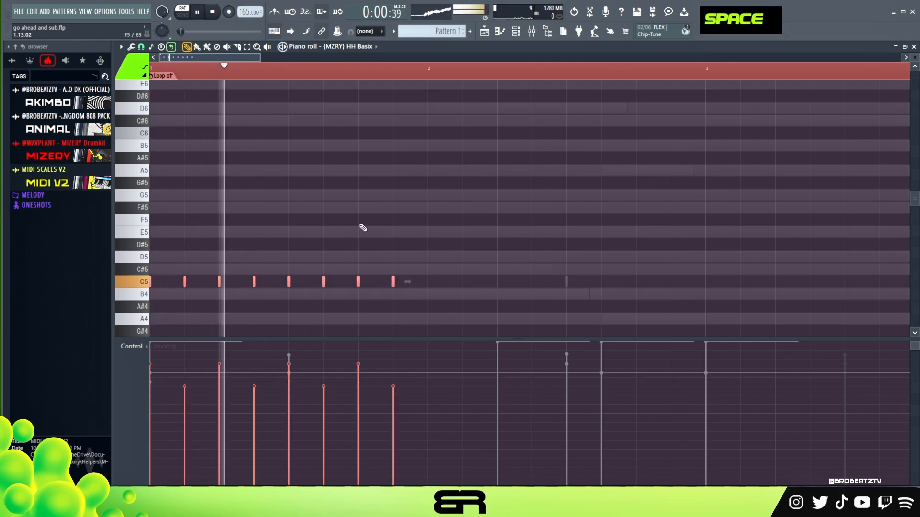
key("space")
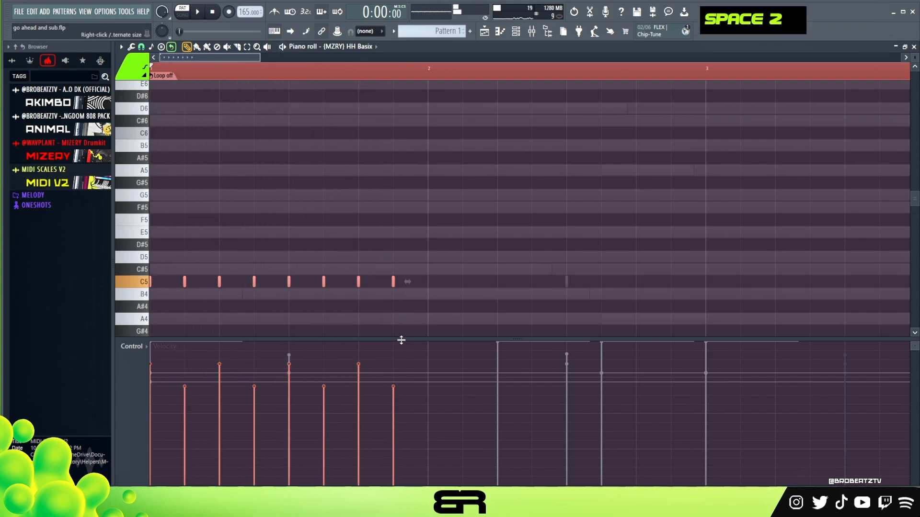
left_click_drag(402, 340, 392, 415)
right_click(377, 389)
Step: Set the snap to 1/4 beat, insert an extra C5 hi-hat at step 2 of bar 1, and play
left_click(143, 47)
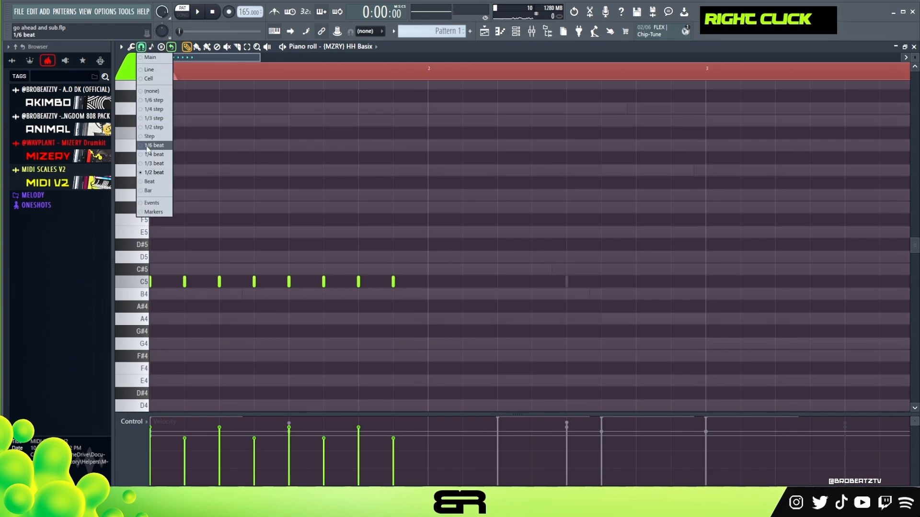
left_click(161, 152)
left_click(166, 282)
key("space")
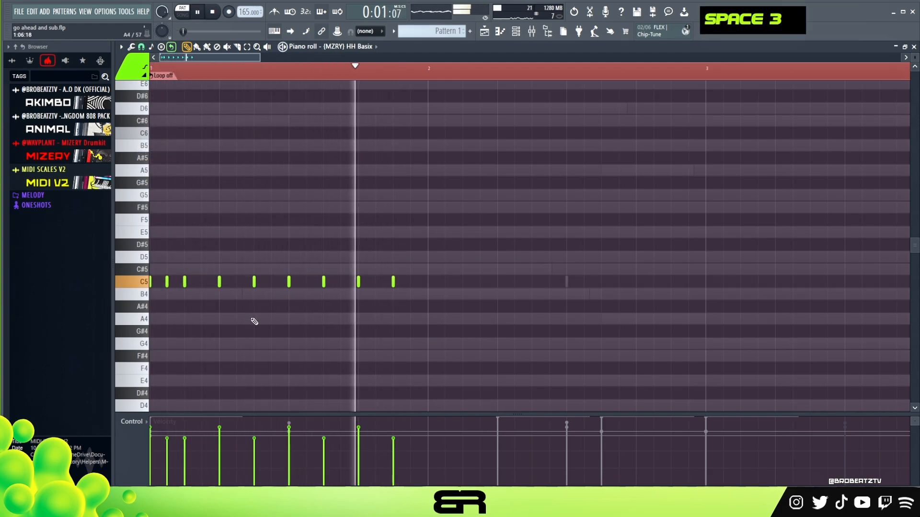
key("space")
Step: Duplicate the bar 1 hi-hats into bar 2, delete the extra hit at step 2 of bar 2, and play
left_click_drag(465, 266, 448, 297)
right_click(445, 281)
key("space")
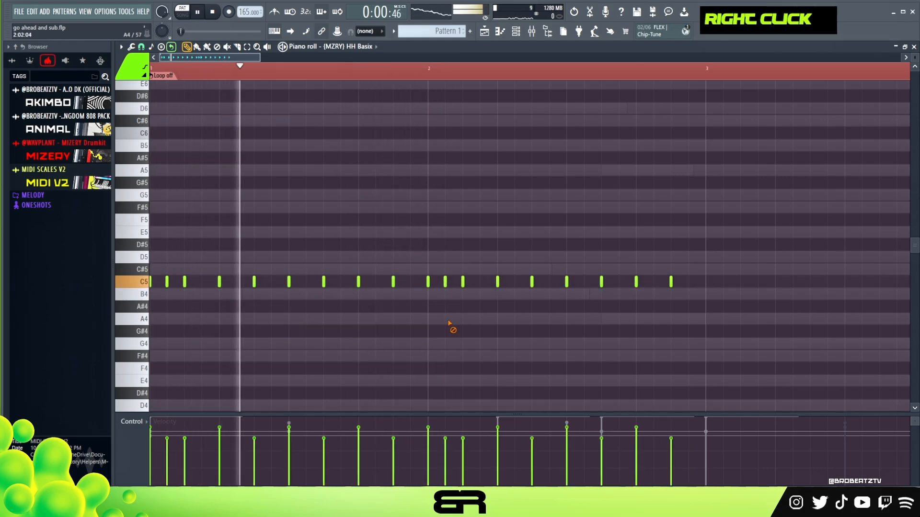
key("space")
key("space")
Step: Add low C#4 hi-hat hits at steps 3, 5 and 11 of bar 2 and play the pattern
scroll(471, 316, "down", 3)
left_click(462, 343)
left_click(498, 344)
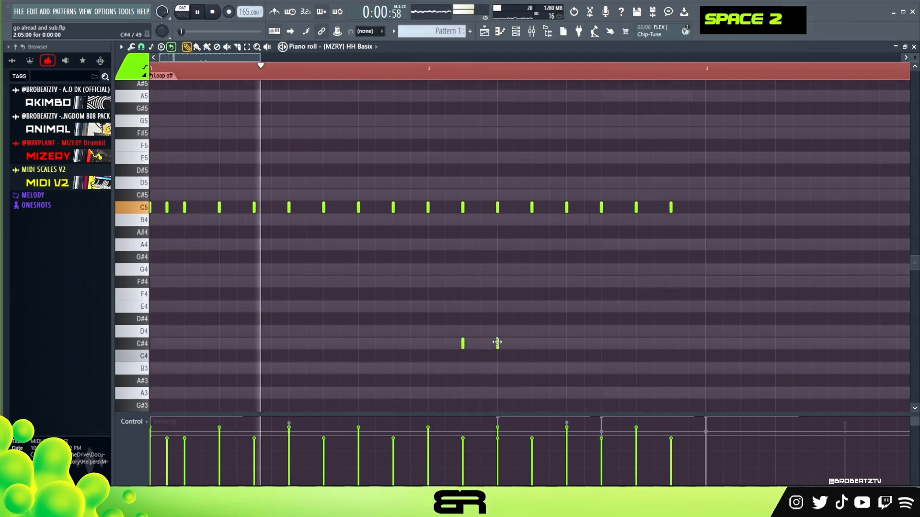
key("space")
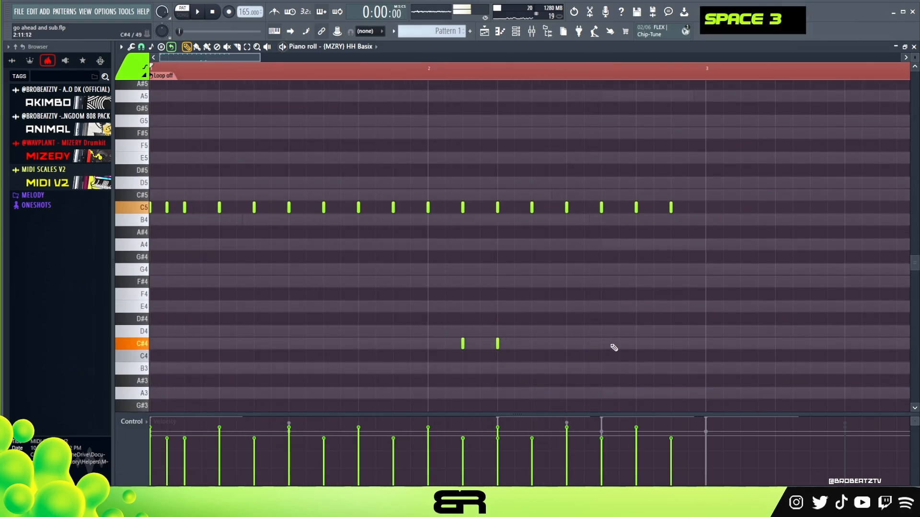
left_click(601, 344)
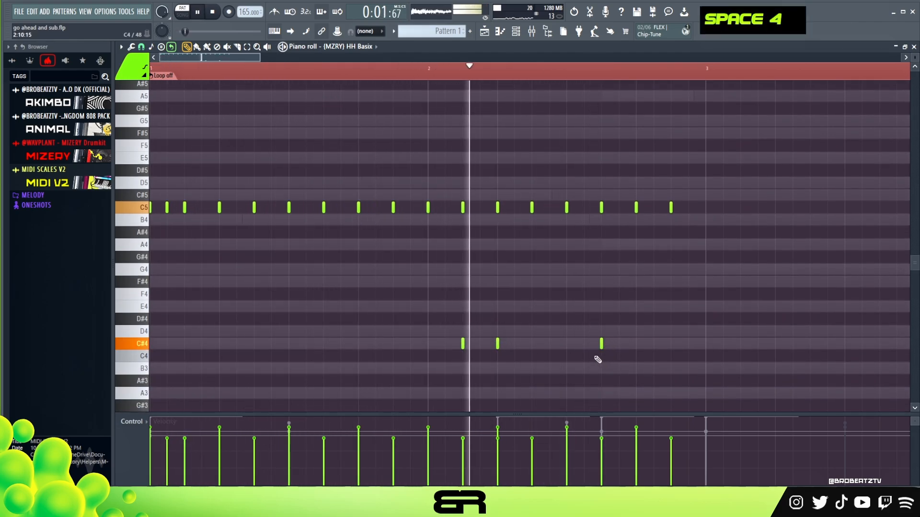
key("space")
Step: Copy the two-bar hi-hat pattern to bars 3 and 4, replacing bar 3's first three C5 hits with one two-step note
key("space")
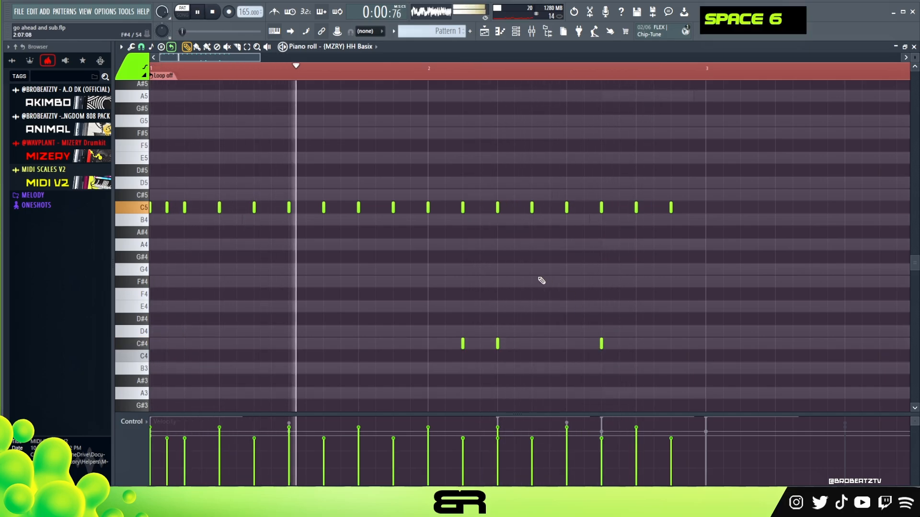
key("ctrl+a")
key("space")
left_click_drag(182, 207, 737, 207, "shift")
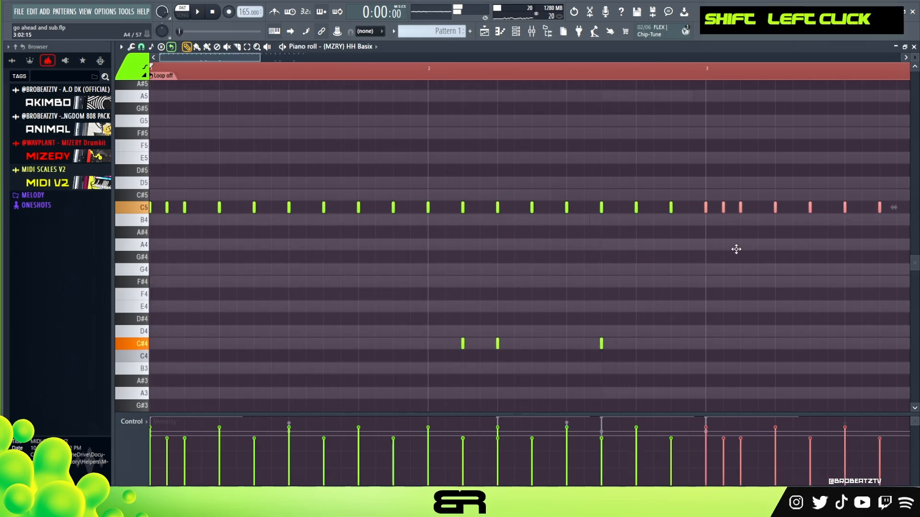
right_click(724, 207)
right_click(740, 207)
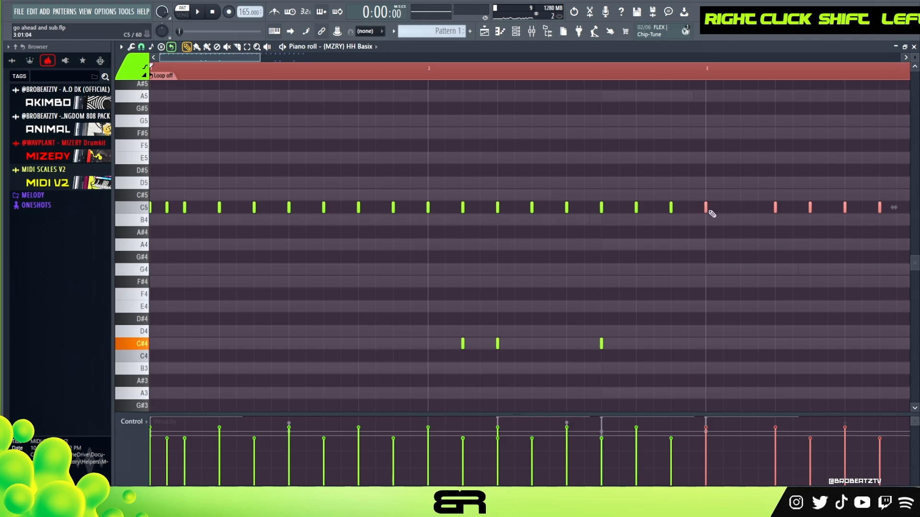
key("ctrl+z")
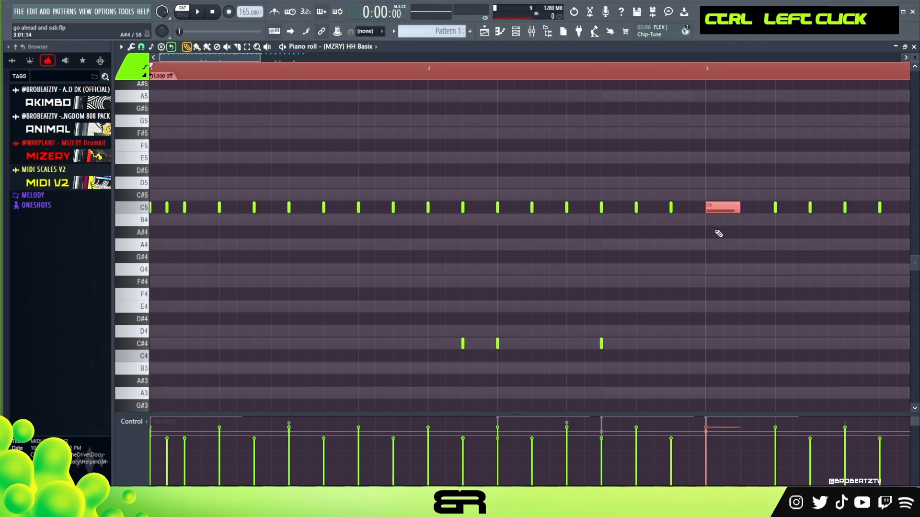
Step: Try chopping the two-step C5 note at the start of bar 3 with the snap at 1/6 step, and play
key("alt+u")
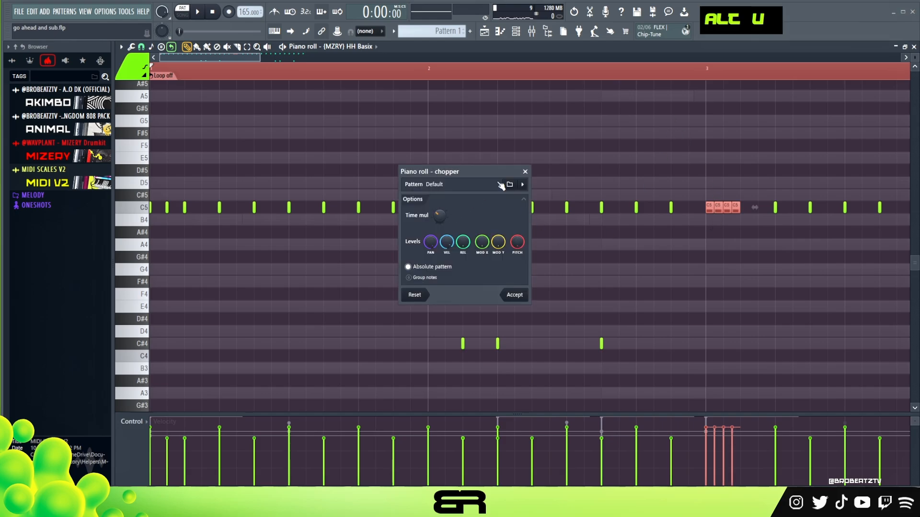
left_click(525, 171)
left_click(141, 47)
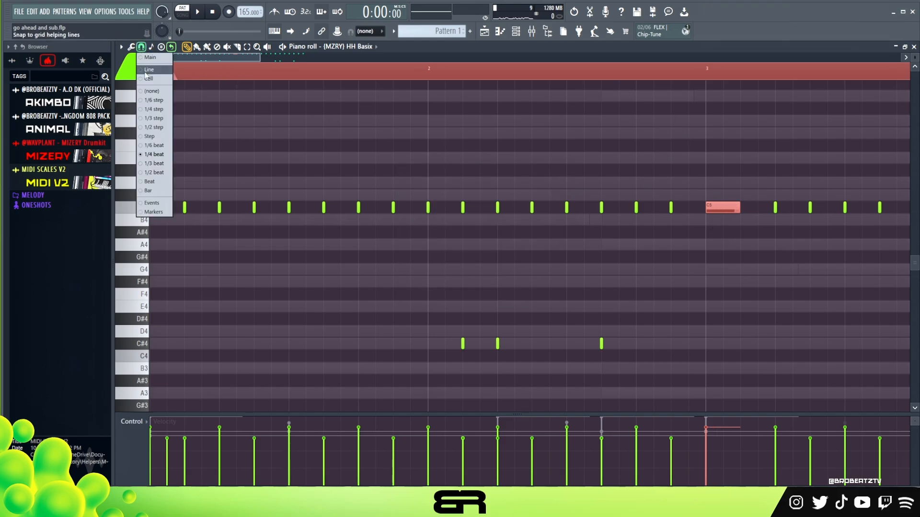
left_click(149, 100)
key("ctrl+u")
key("space")
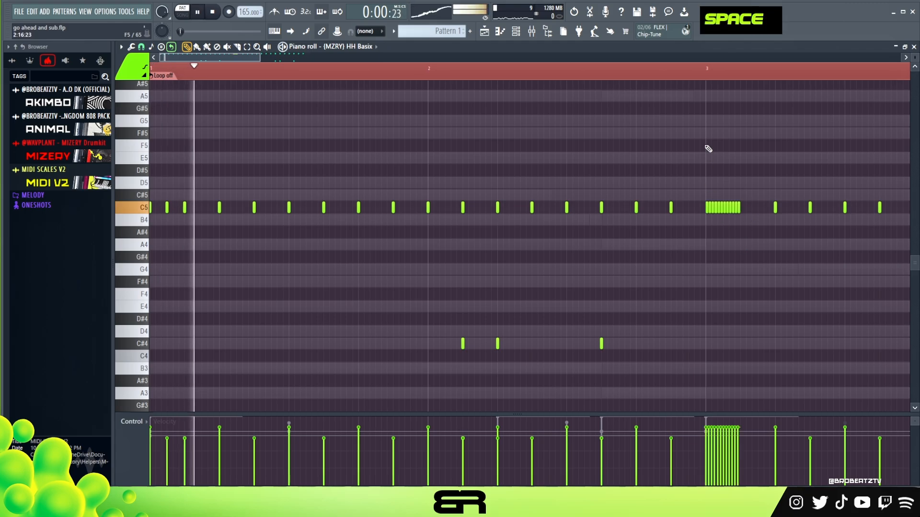
right_click(734, 230)
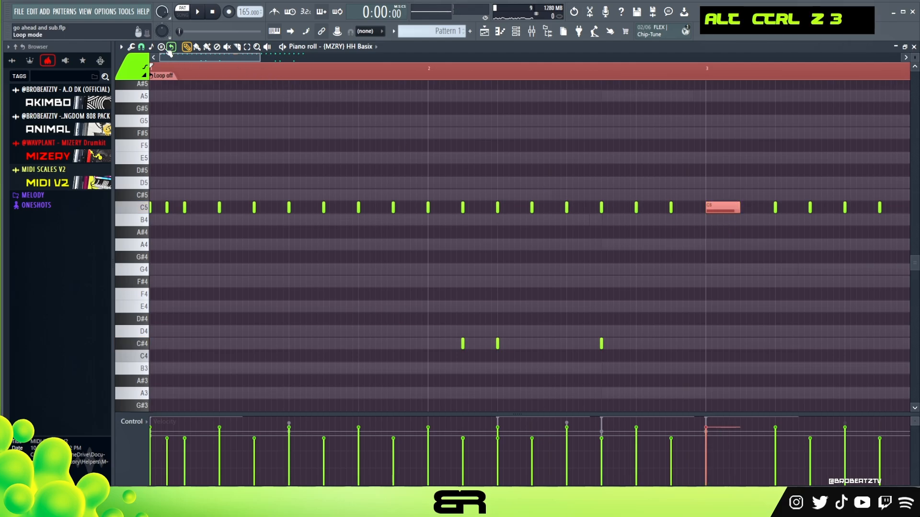
Step: Set the snap to 1/3 step, chop the two-step C5 note in bar 3 into a six-hit roll, and play
left_click(142, 47)
left_click(153, 118)
key("ctrl+u")
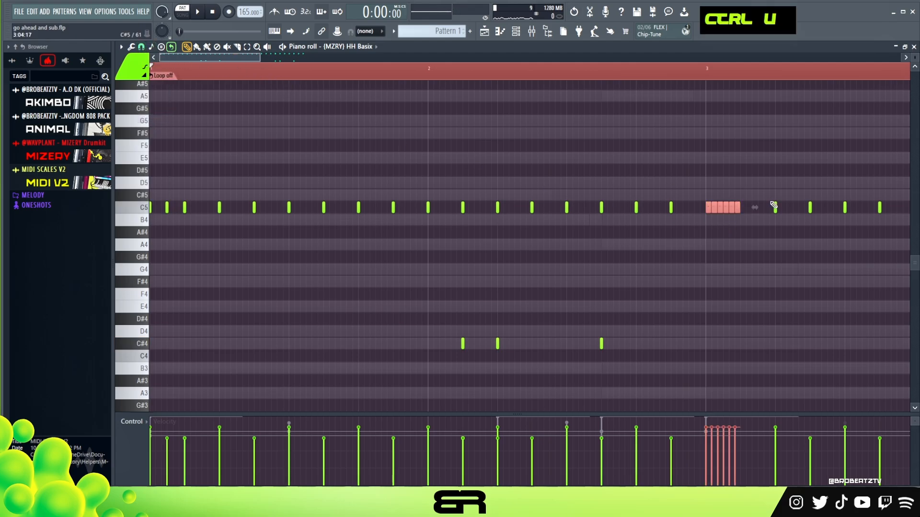
key("space")
right_click(745, 259)
right_click(736, 260)
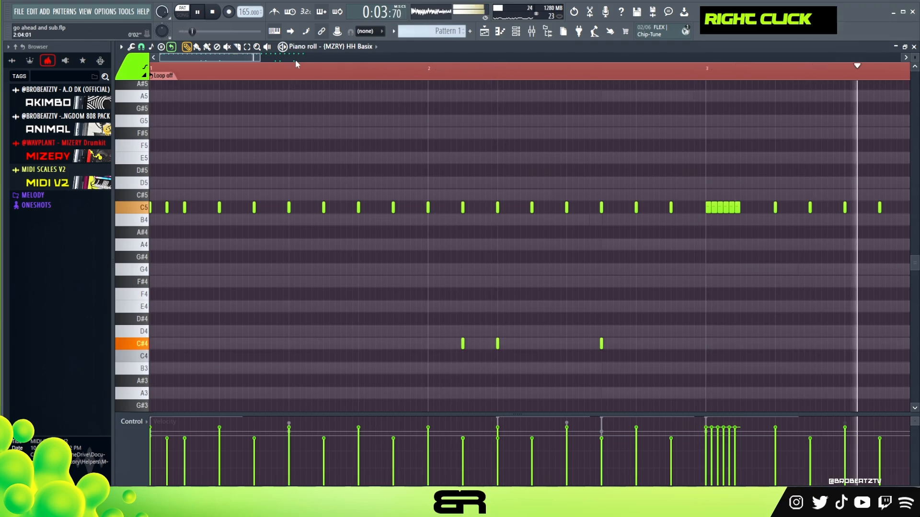
key("space")
Step: Play from step 5 of bar 3 and try an extra C5 hi-hat hit just after step 11
left_click_drag(260, 57, 387, 91)
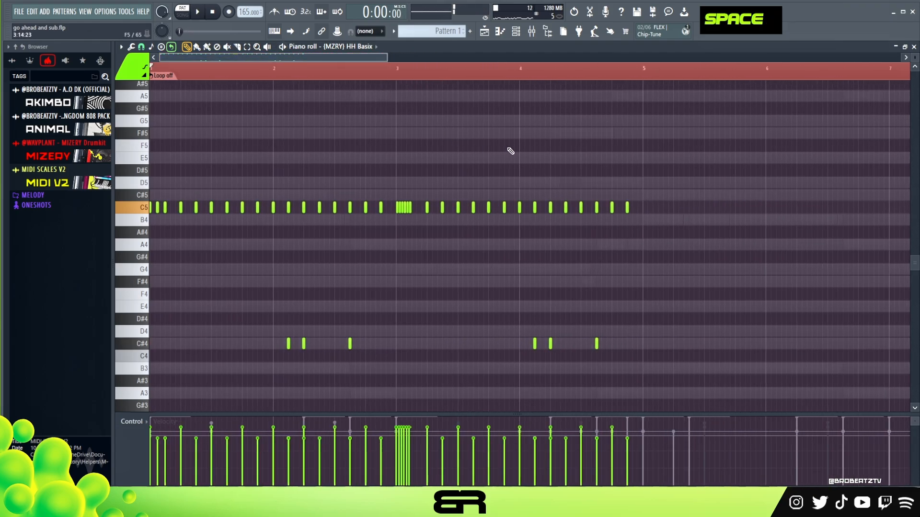
scroll(544, 193, "up", 3)
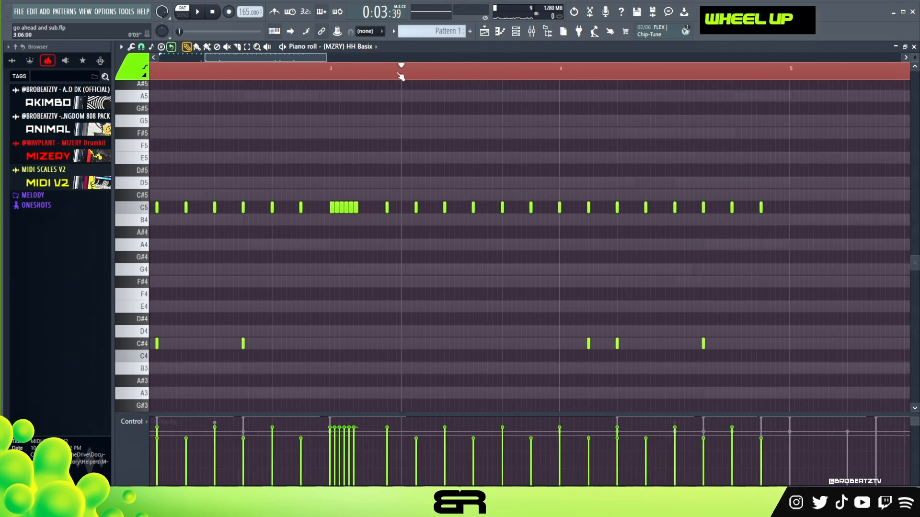
left_click(141, 47)
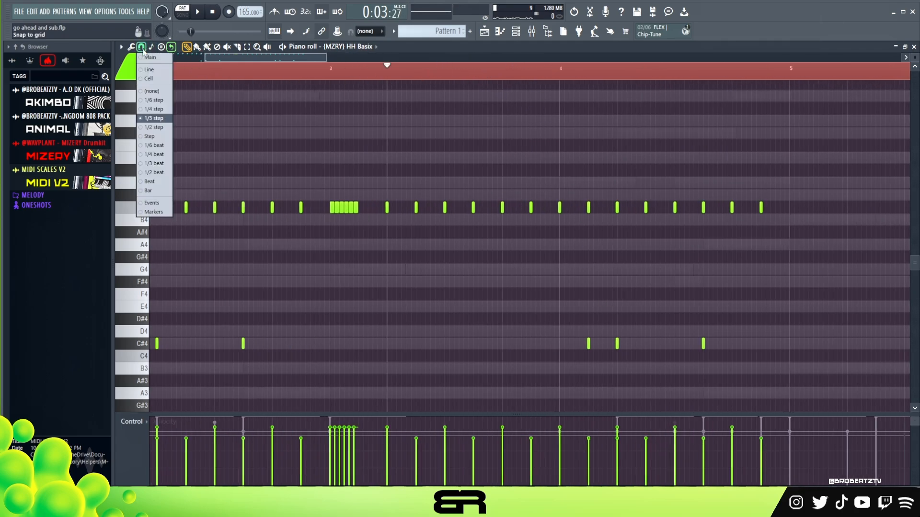
right_click(158, 174)
key("space")
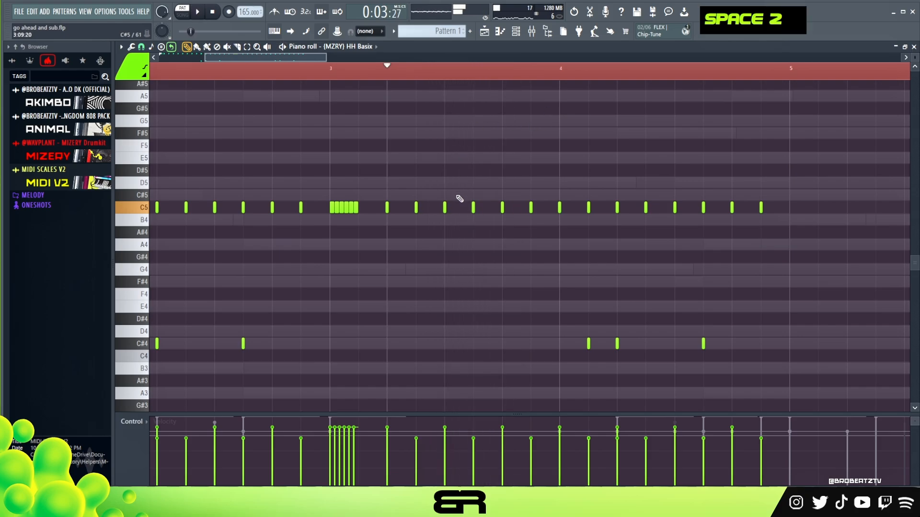
key("space")
left_click_drag(475, 209, 480, 208)
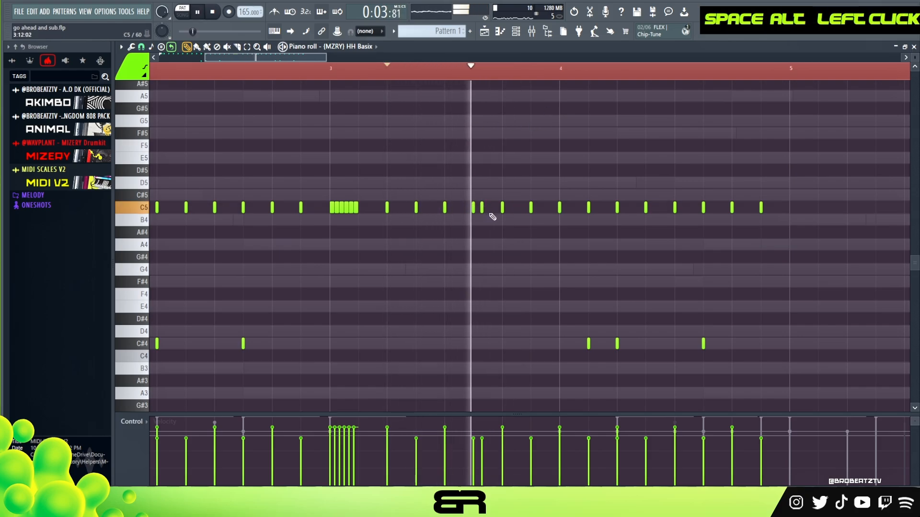
right_click(479, 205)
key("ctrl+z")
Step: Add a C5 hi-hat hit half a step after step 13 of bar 3 and play the pattern
left_click(508, 208, "alt")
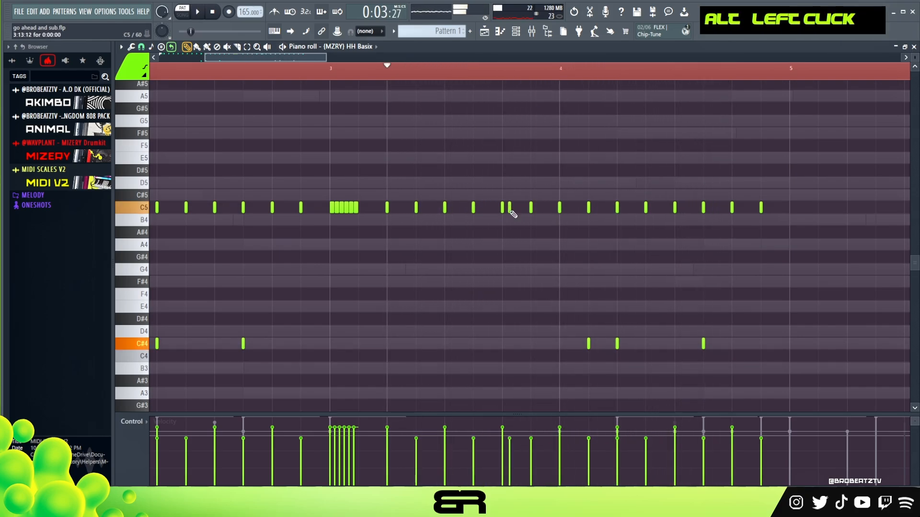
key("space")
key("space")
key("space")
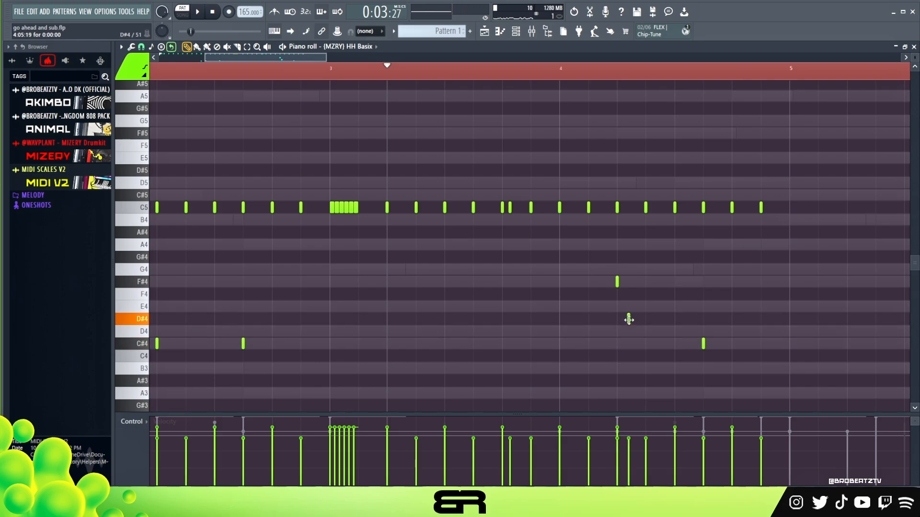
Step: Replace bar 4's C#4 hits with F#4 hits at steps 5 and 7 and a D#4 hit between them, and play
right_click(704, 344)
key("space")
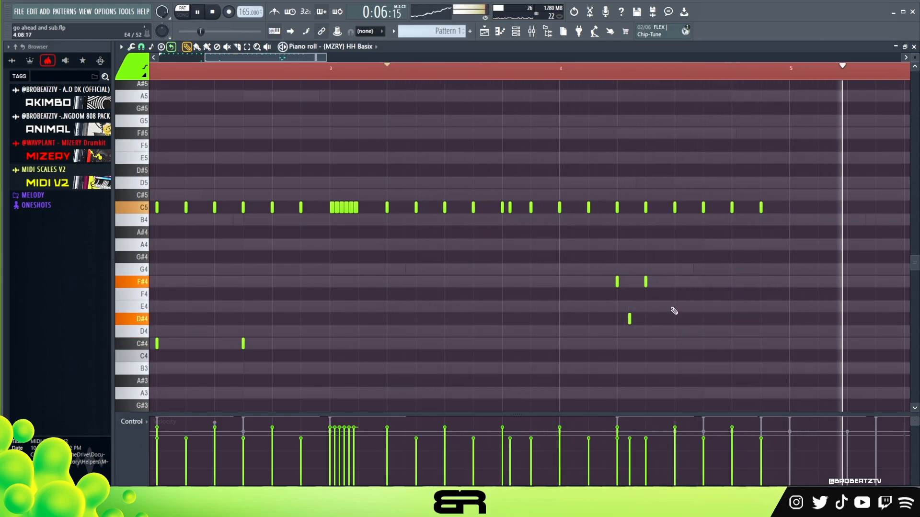
key("space")
key("space")
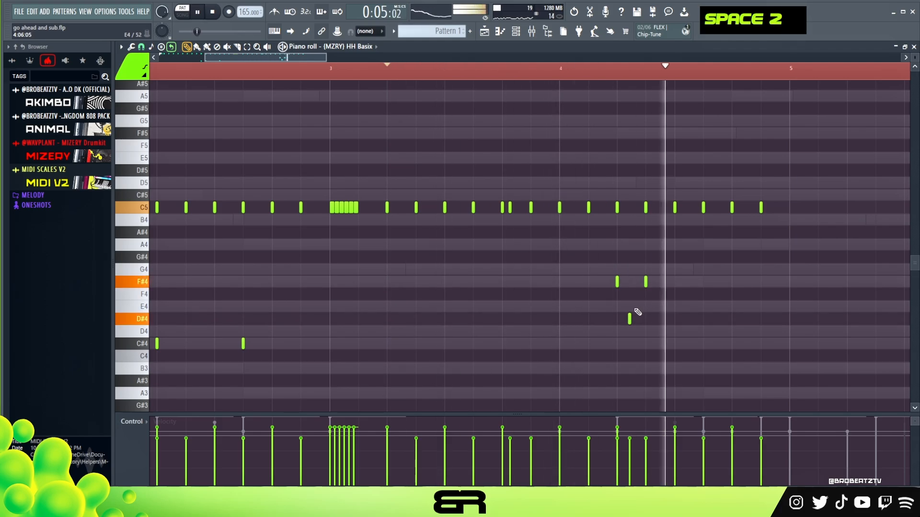
Step: Loop the HH Basix hi-hat pattern every four bars from the channel rack
key("ctrl")
right_click(567, 307, "ctrl")
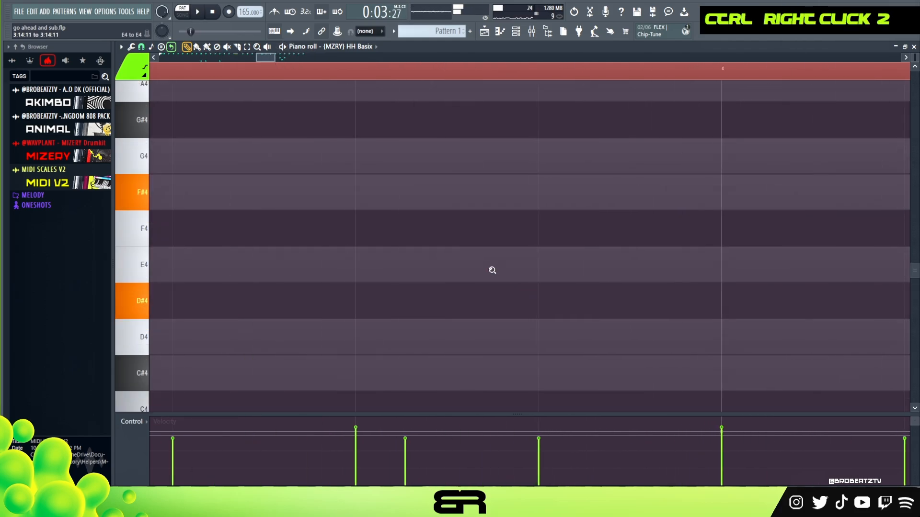
right_click(492, 270, "ctrl")
double_click(495, 63)
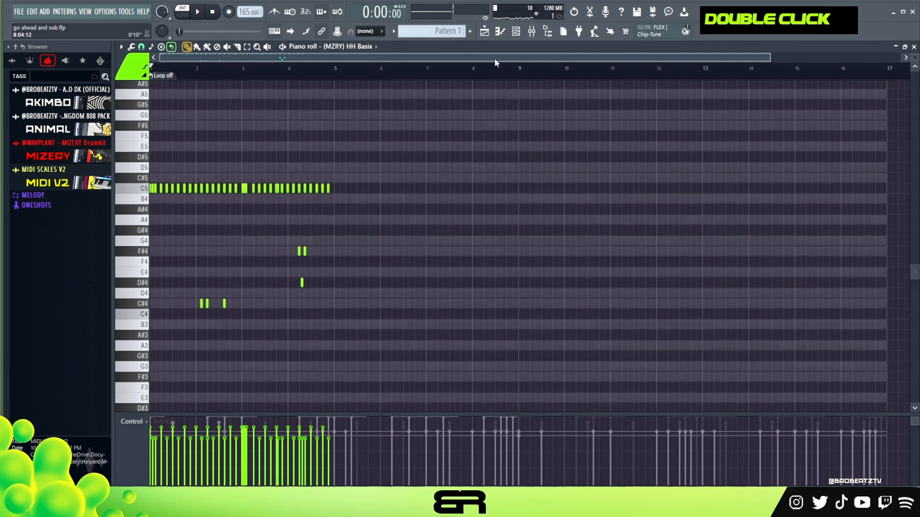
left_click(516, 31)
scroll(772, 280, "down", 1)
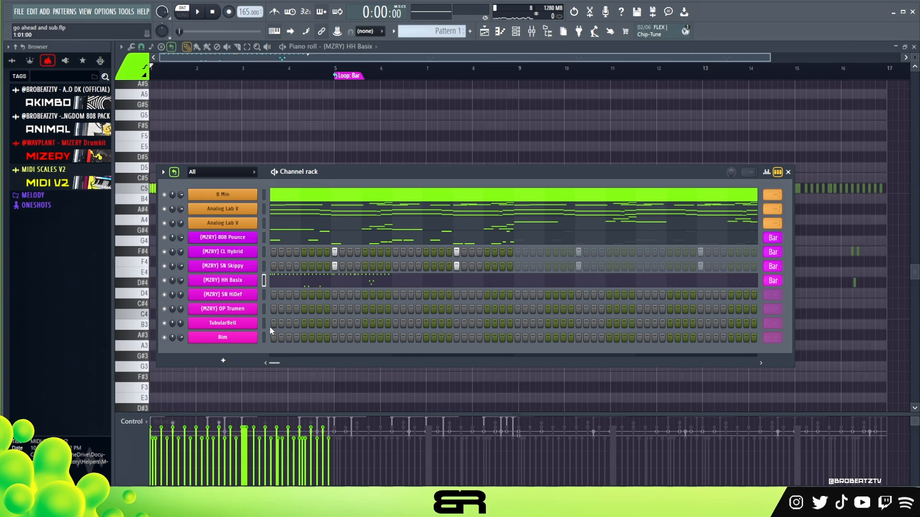
Step: Place a TubularBell hit on step 1 and an OP Trumen hit on step 13, checking them in playback
key("space")
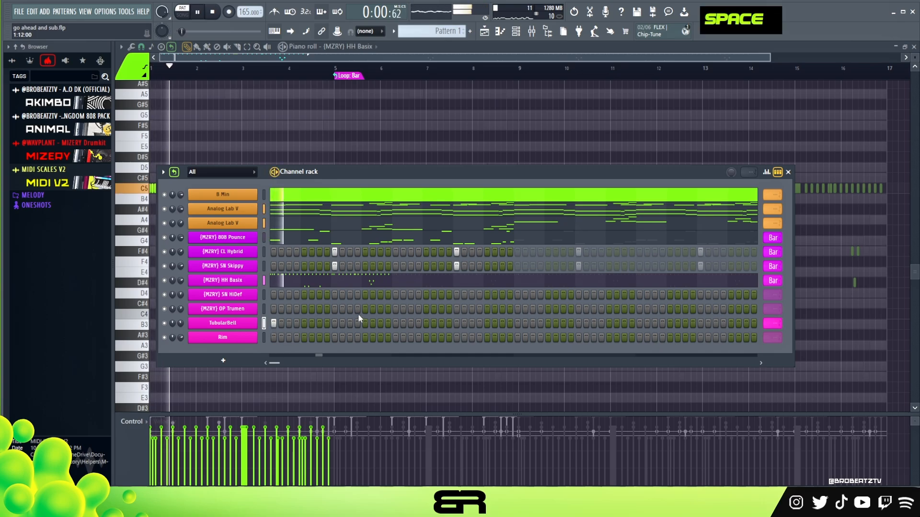
key("space")
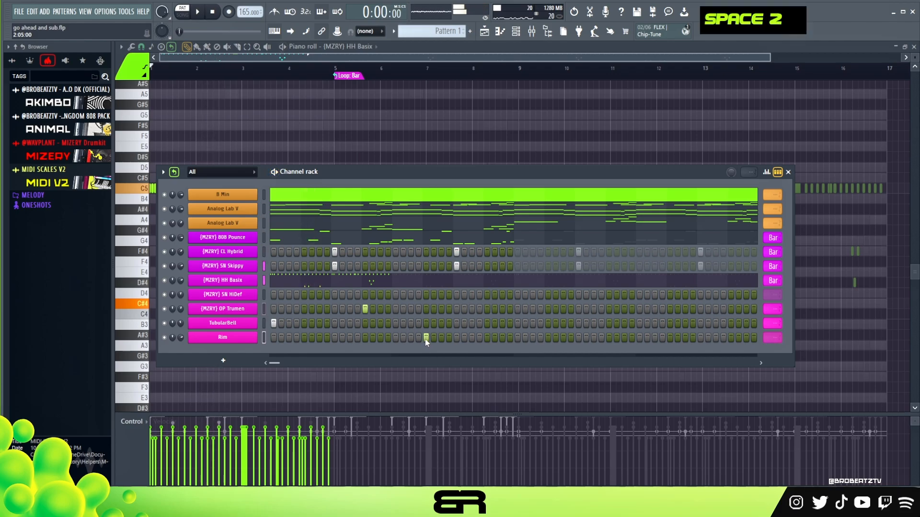
Step: Try Rim hits on steps 21, 22 and 23 during playback
left_click(426, 337)
key("space")
left_click(441, 337)
left_click(434, 337)
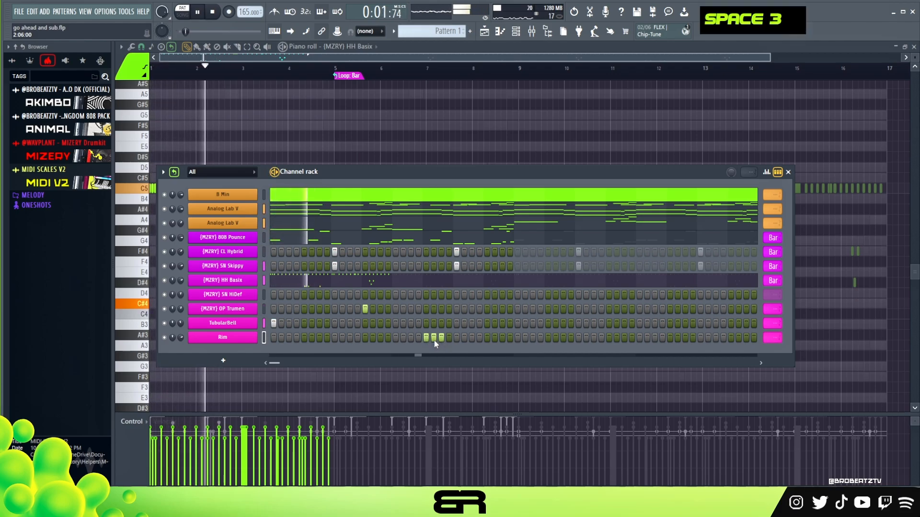
key("space")
right_click(426, 338)
Step: Place Rim hits on steps 29 and 31 and loop the Rim channel every two bars
left_click(495, 337)
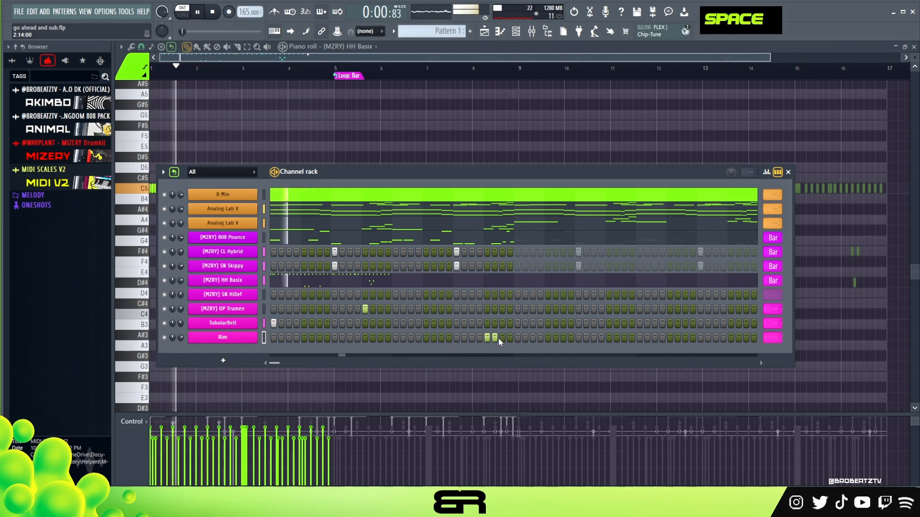
left_click(501, 338)
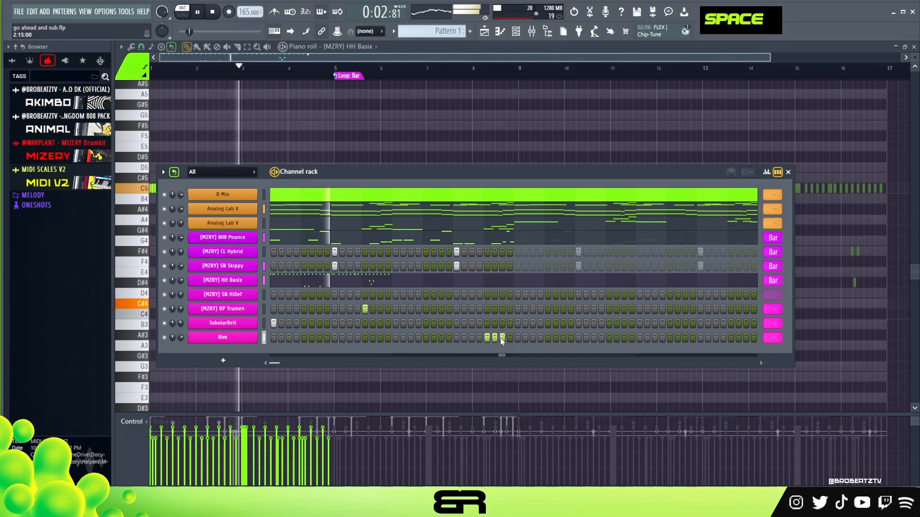
right_click(495, 338)
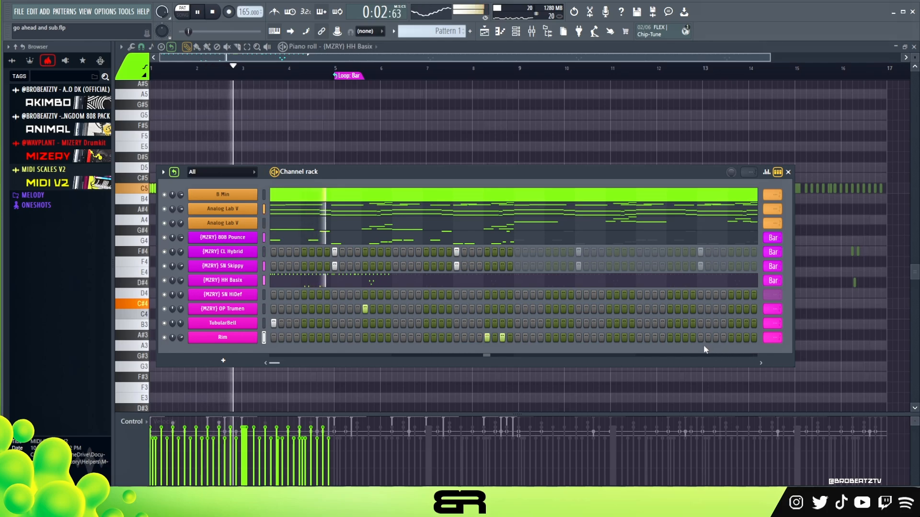
scroll(769, 337, "down", 1)
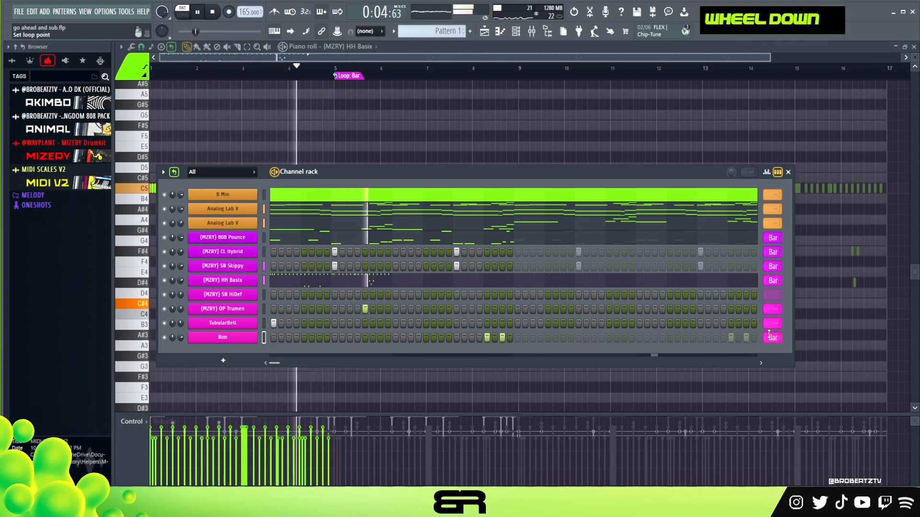
Step: Set the loop length of the TubularBell and OP Trumen channels to 64 steps
scroll(773, 324, "up", 1)
scroll(772, 324, "down", 1)
scroll(772, 323, "up", 1)
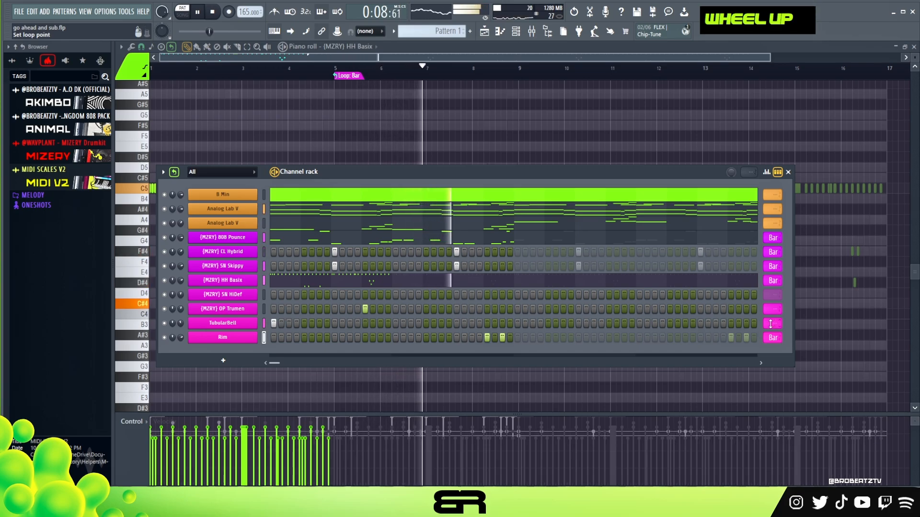
key("space")
key("space")
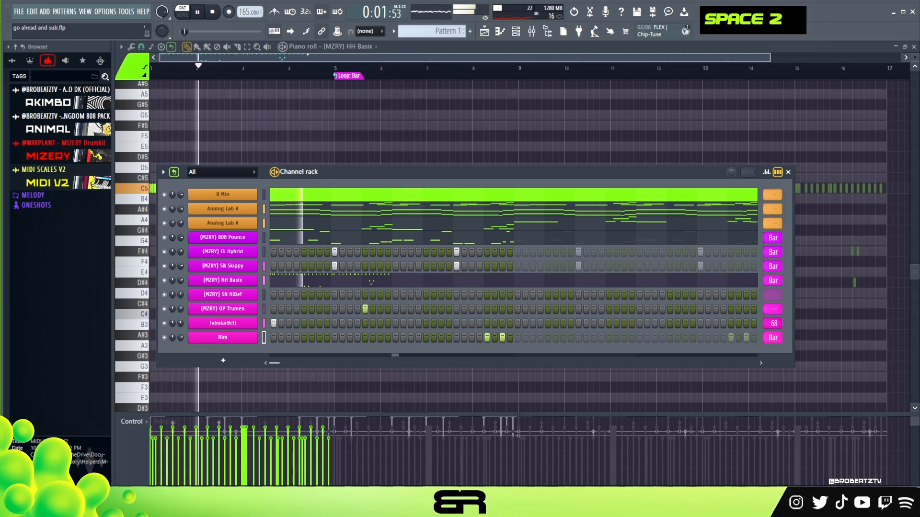
left_click_drag(764, 323, 763, 327)
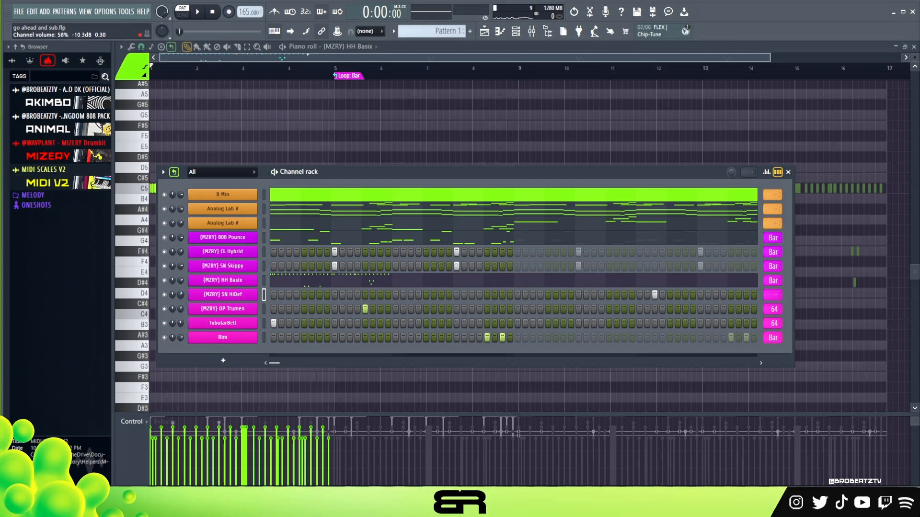
Step: Copy the SN HiDef hit at step 3 of bar 4 to step 15 of bar 7 and step 3 of bar 8, and play
right_click(202, 296)
left_click(273, 294)
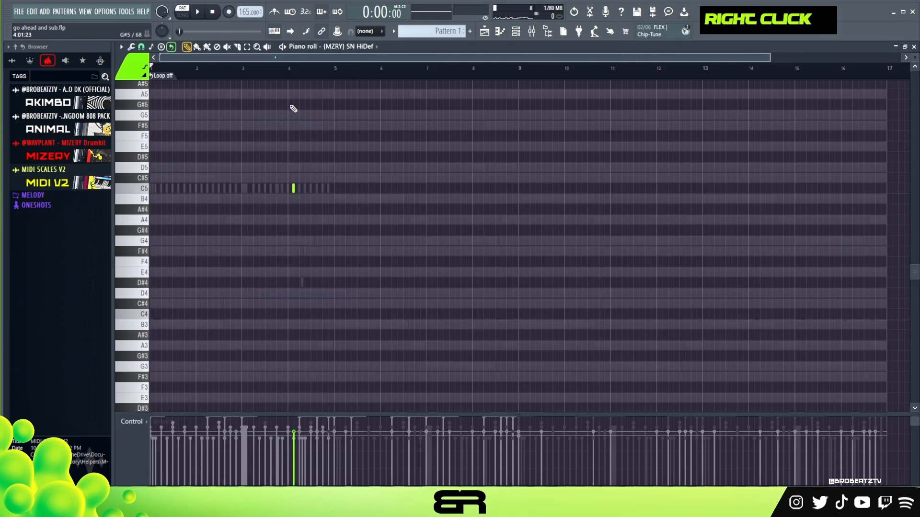
left_click(292, 190, "ctrl")
left_click_drag(292, 190, 451, 202)
left_click(468, 191, "shift")
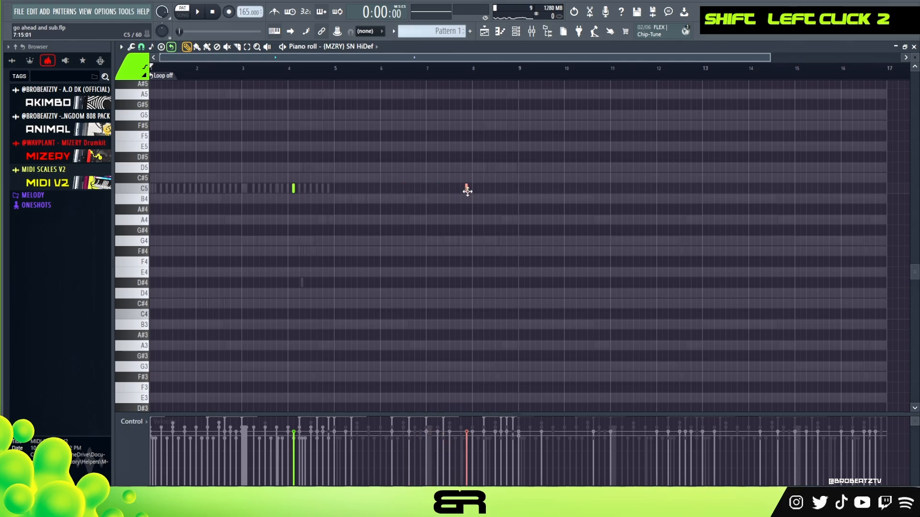
key("space")
right_click(419, 221)
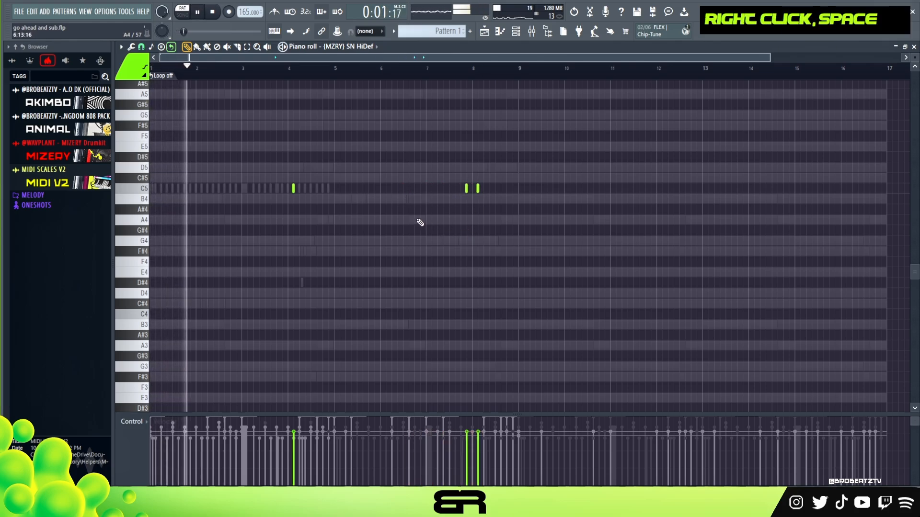
Step: Loop the SN HiDef channel every eight bars
key("F6")
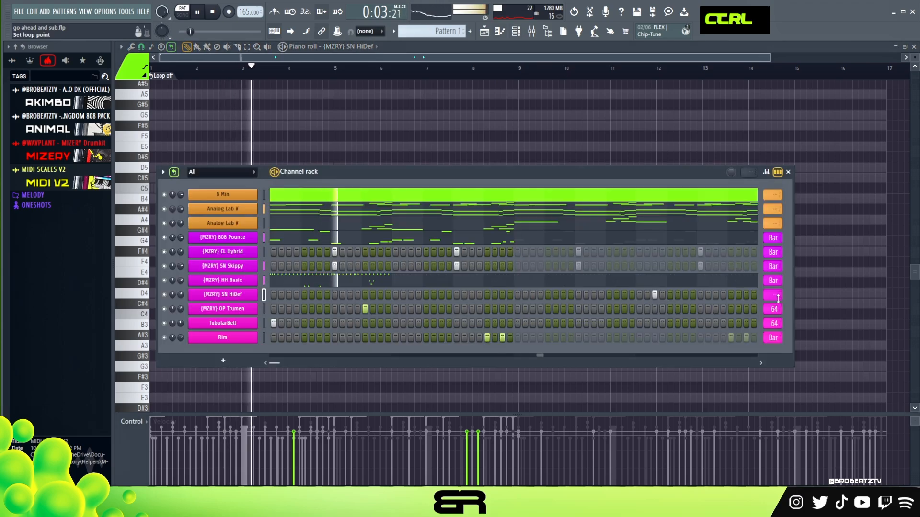
scroll(772, 295, "down", 1)
right_click(821, 308)
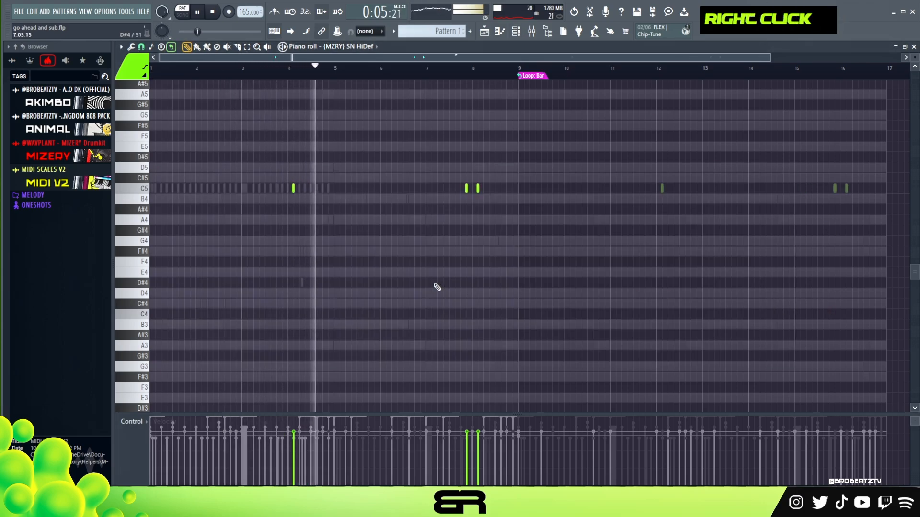
Step: Raise the velocity of all three SN HiDef hits slightly
key("ctrl+a")
scroll(448, 273, "up", 2)
right_click(445, 272)
scroll(438, 269, "up", 1)
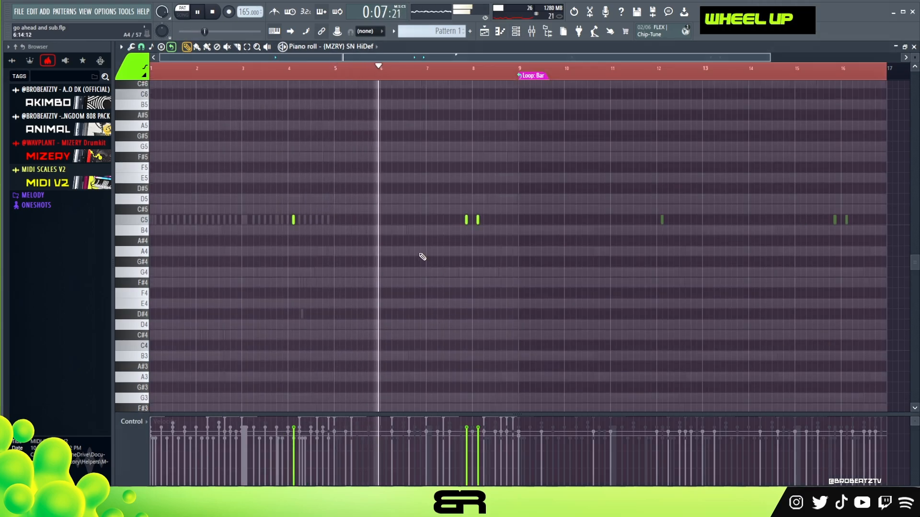
right_click(445, 263)
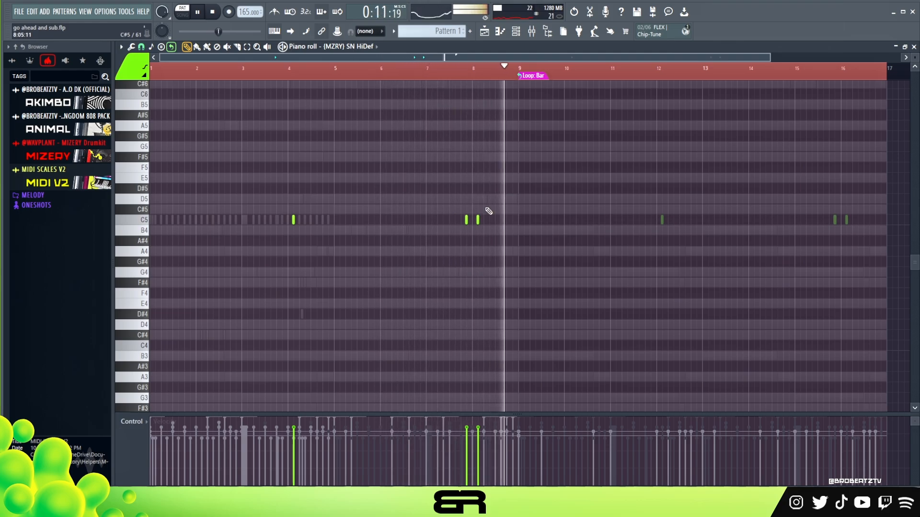
Step: Examine the notes of both Analog Lab V parts in the piano roll while the pattern plays
key("F6")
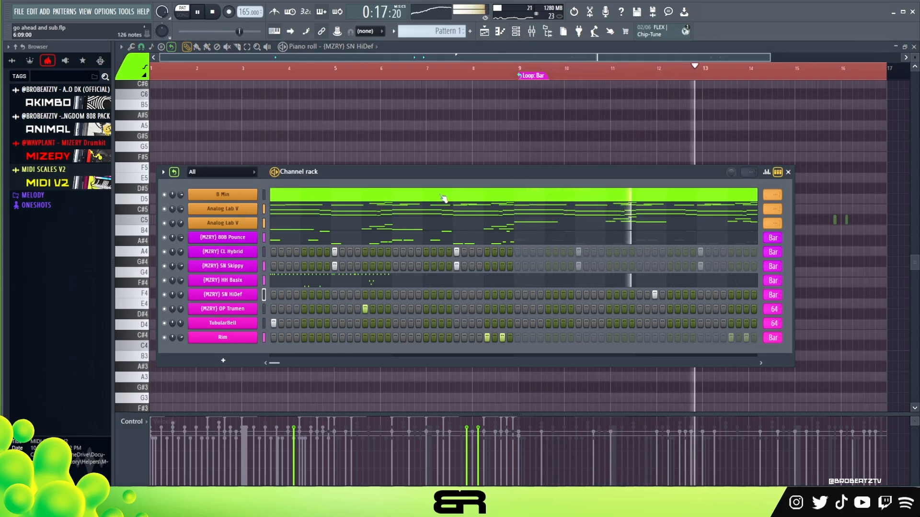
left_click_drag(487, 172, 474, 152)
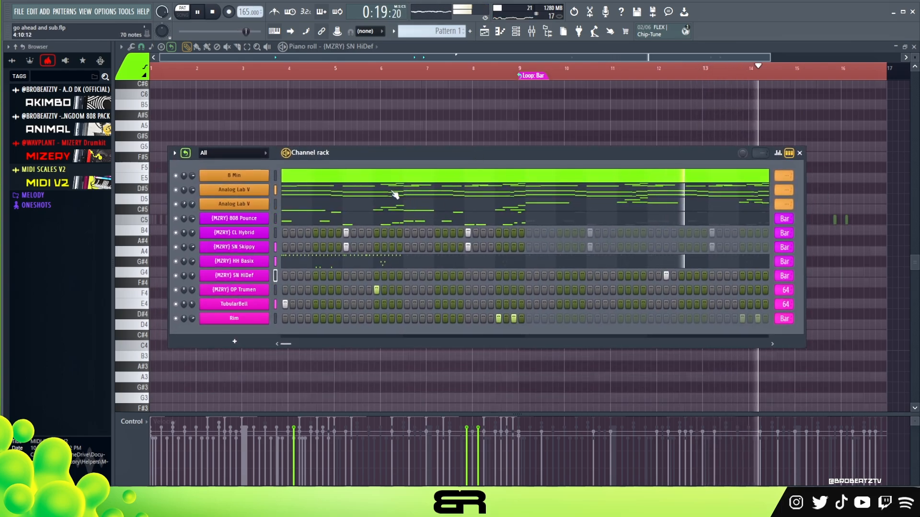
left_click(426, 203)
scroll(428, 217, "up", 5)
scroll(428, 218, "down", 1)
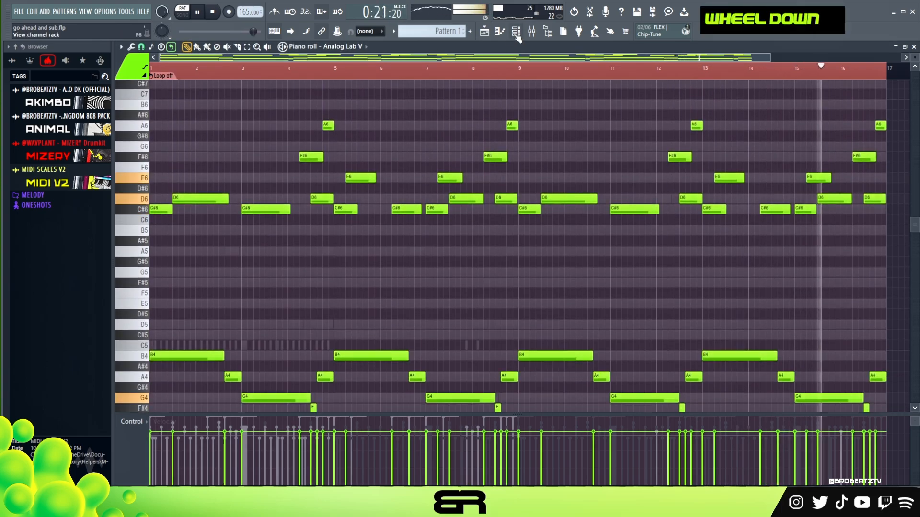
key("F6")
left_click(322, 207)
scroll(336, 210, "up", 2)
scroll(336, 210, "down", 3)
scroll(337, 210, "down", 2)
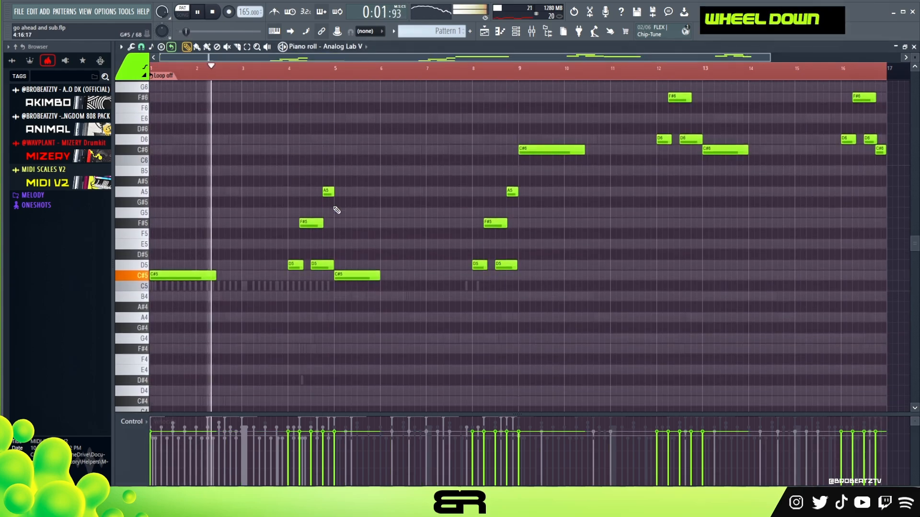
scroll(335, 210, "up", 1)
scroll(345, 226, "up", 2)
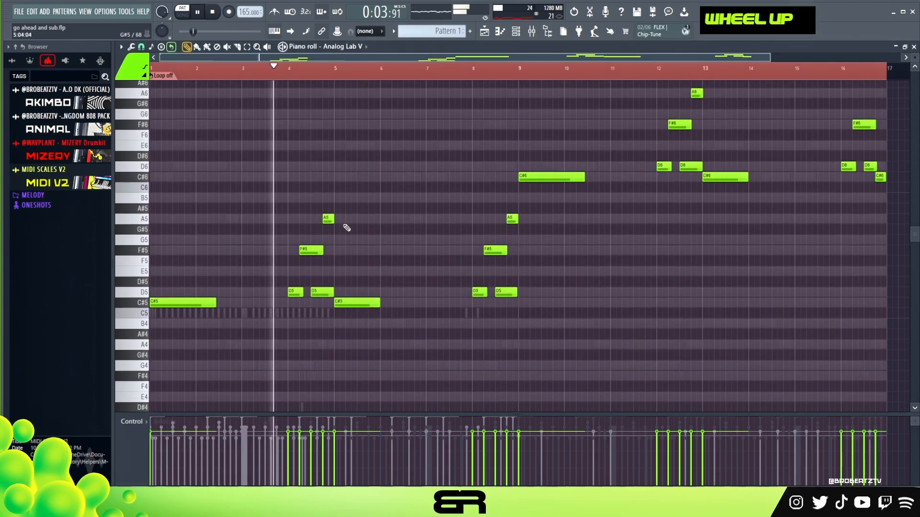
Step: Examine the 808 Pounce notes in the piano roll and stop playback
key("F6")
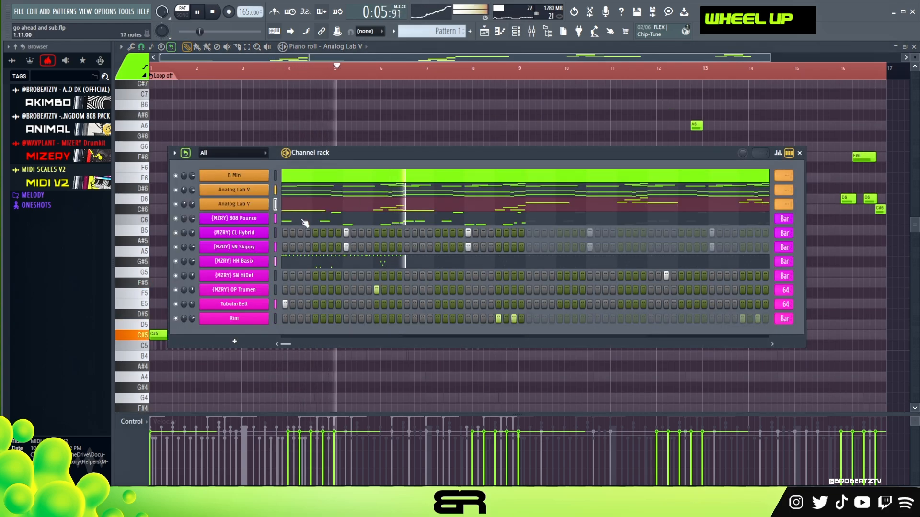
left_click(330, 245)
scroll(330, 246, "down", 3)
right_click(411, 242)
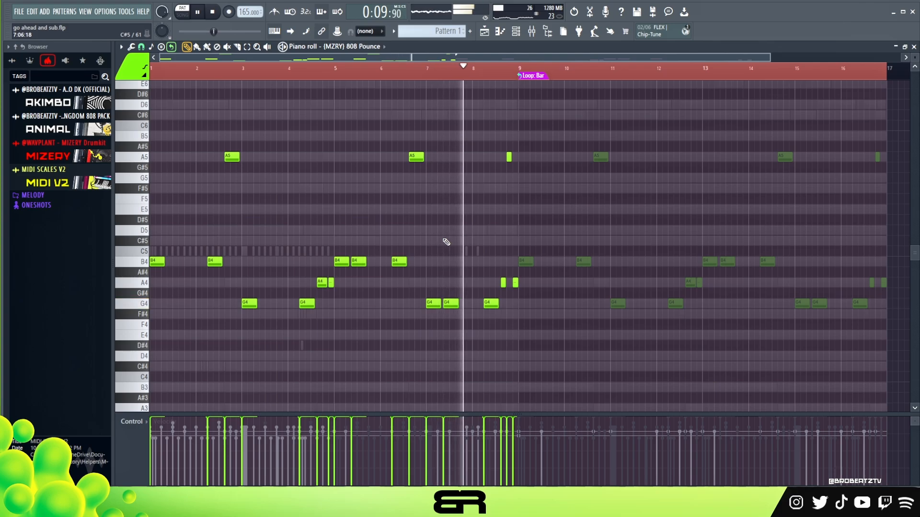
key("space")
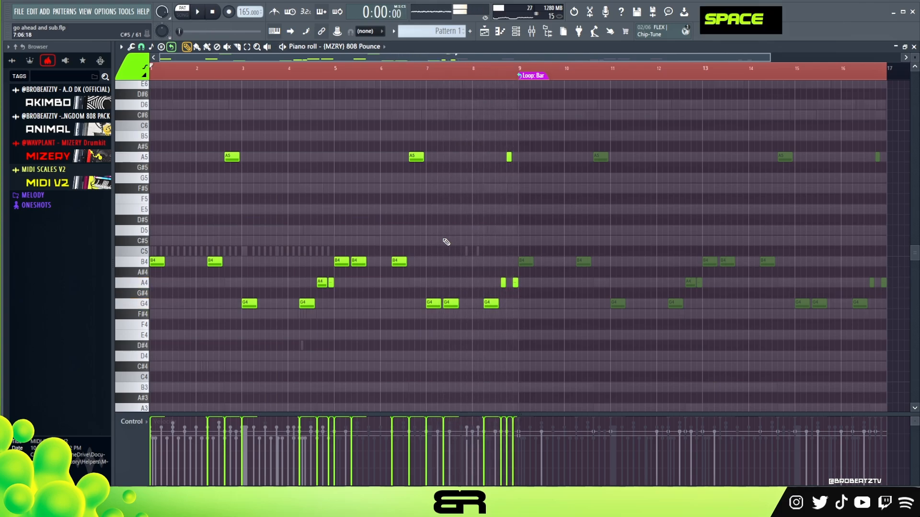